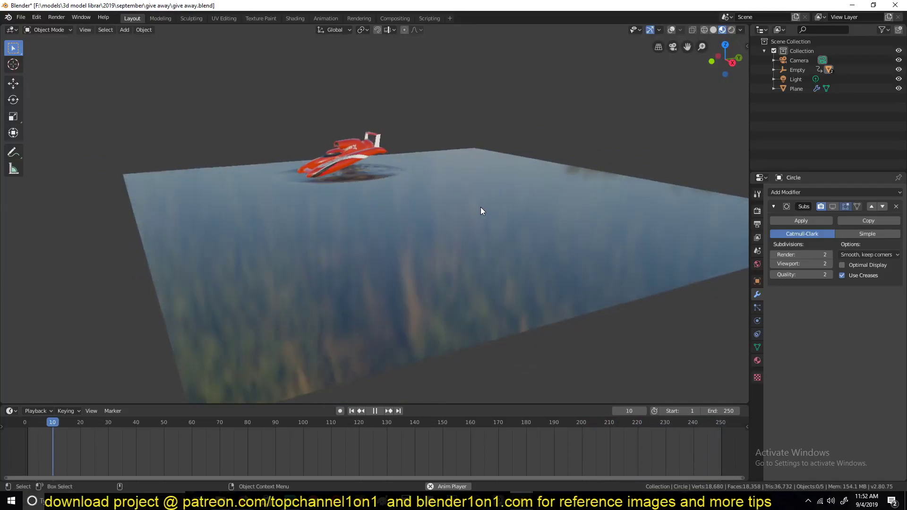
- Examine the playing boat-on-water animation from several angles and stop the playback
middle_drag(462, 211, 284, 177)
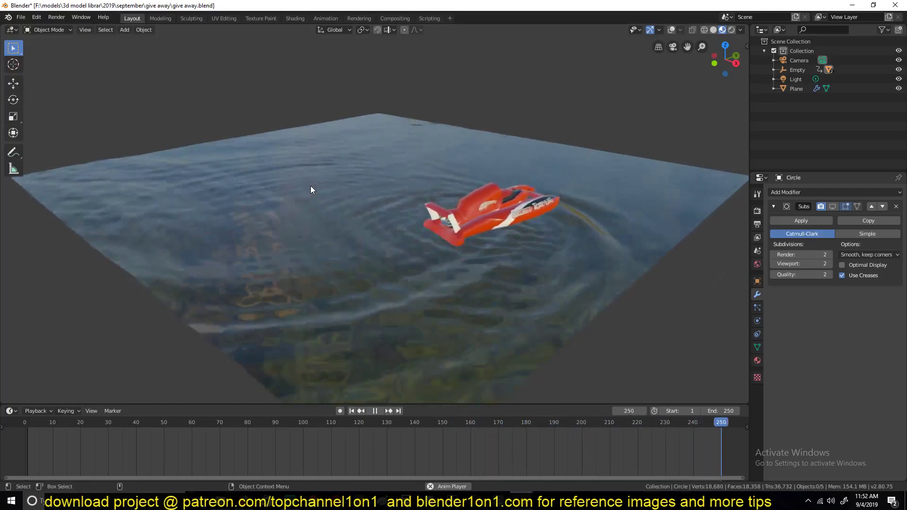
key(space)
middle_drag(287, 185, 596, 243)
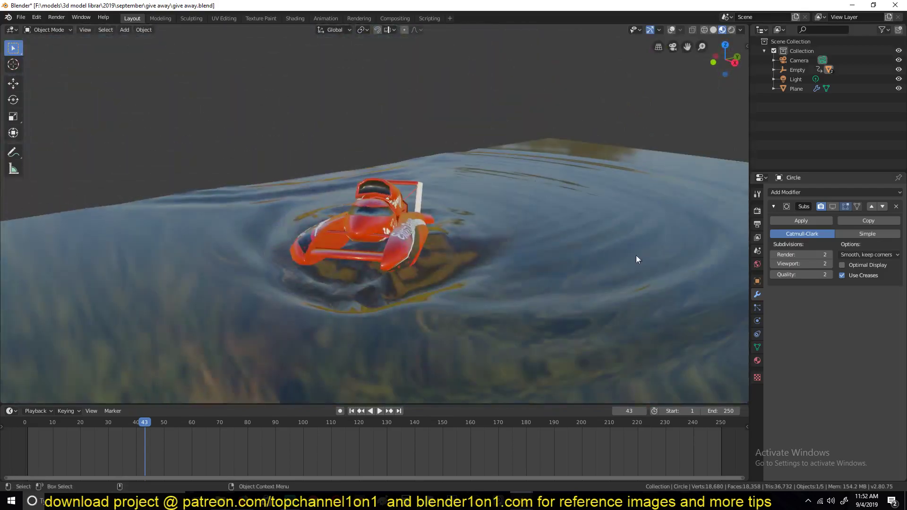
- Enable viewport display of the Subdivision modifier on the boat's Circle object and inspect the smoothed model
click(833, 206)
mouse_move(464, 219)
middle_down()
mouse_move(382, 216)
mouse_move(473, 215)
middle_up()
middle_drag(662, 208, 418, 206)
scroll(338, 207, down, 3)
scroll(418, 206, up, 3)
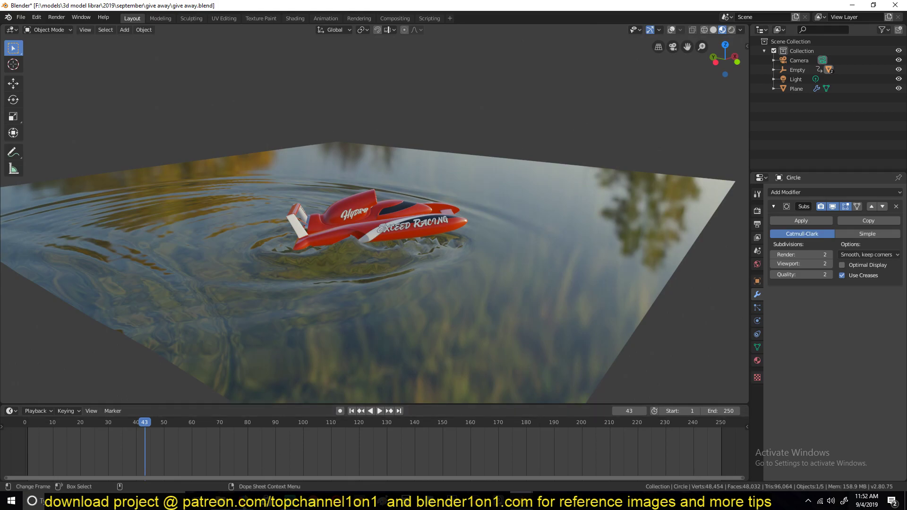
- Switch to the YouTube channel page in the browser, return to the Blender boat scene and examine the ripples around the boat
key(alt+Tab)
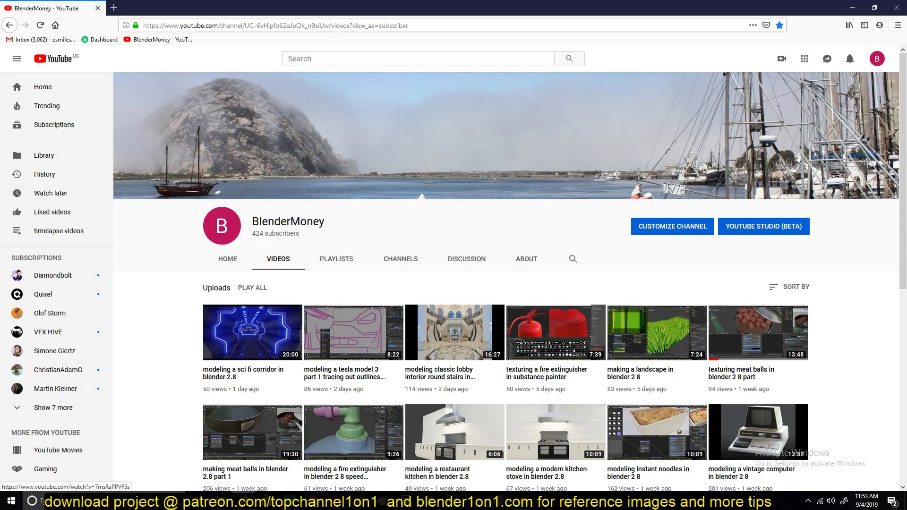
mouse_move(523, 501)
click(515, 464)
middle_drag(473, 227, 513, 252)
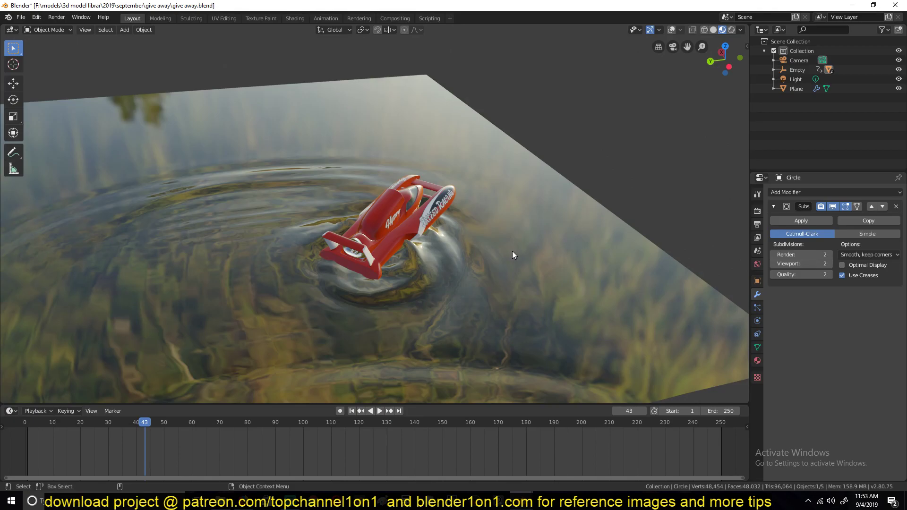
middle_drag(506, 257, 461, 249)
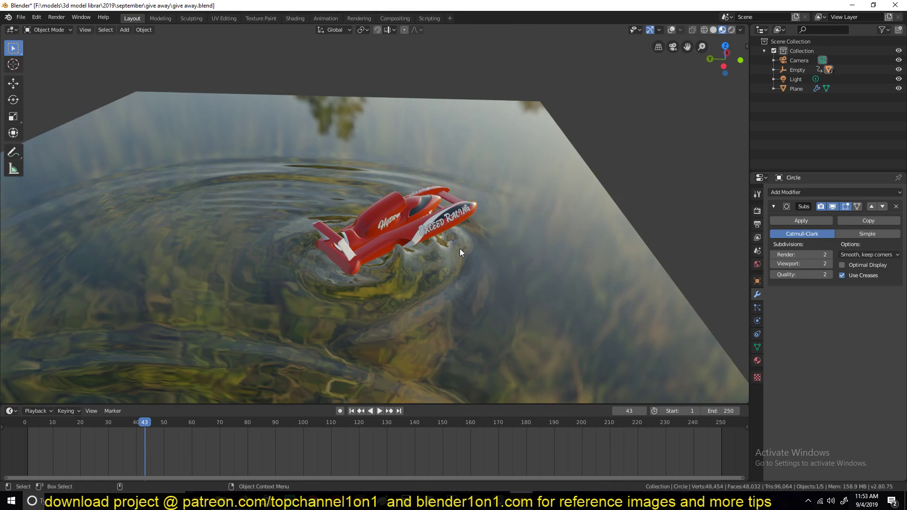
middle_drag(461, 248, 396, 263)
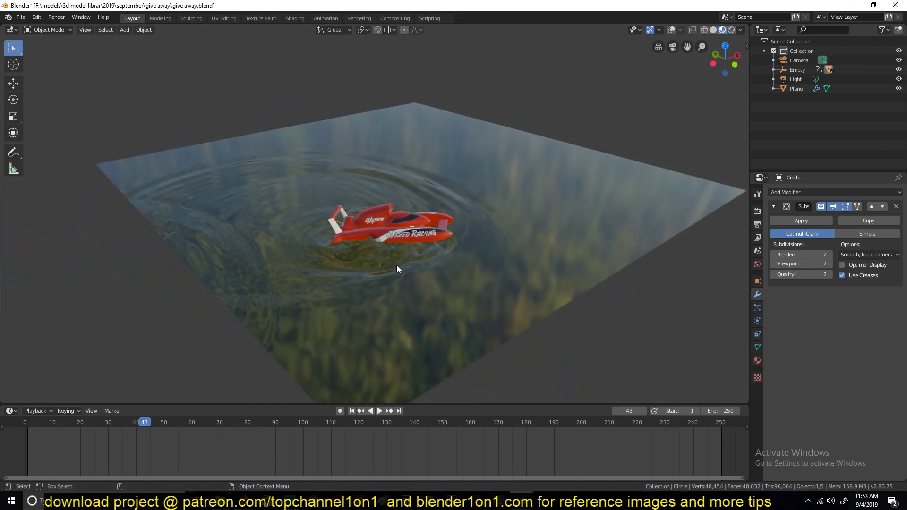
- Play the animation from frame 0, examine how the moving boat disturbs the water surface, and stop the playback
click(25, 453)
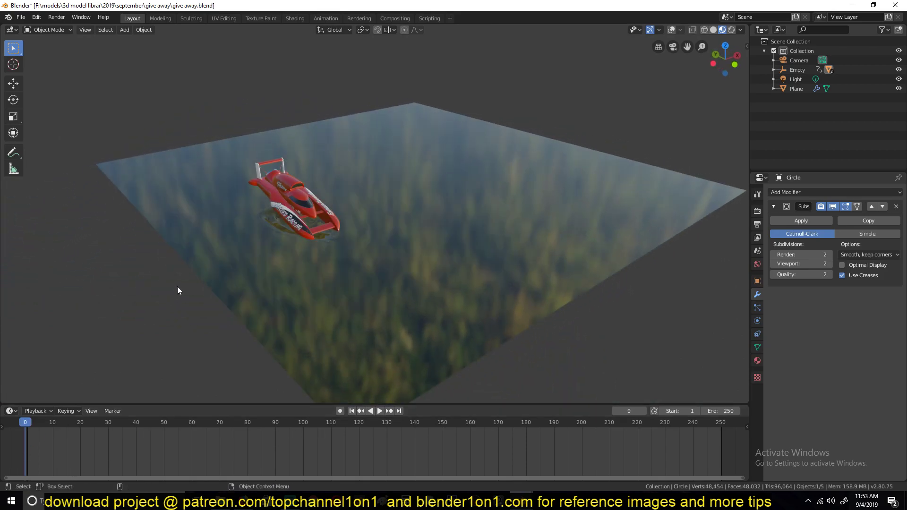
key(space)
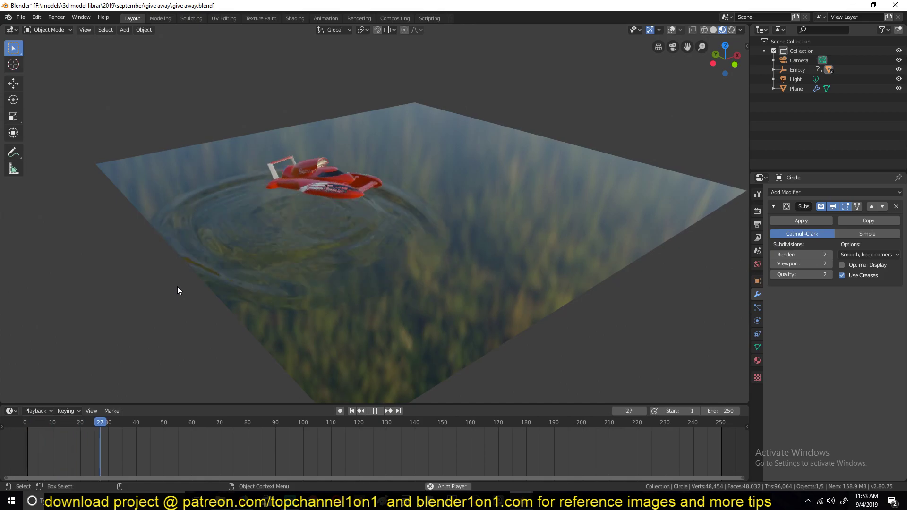
middle_drag(177, 290, 426, 202)
middle_drag(304, 222, 322, 209)
key(space)
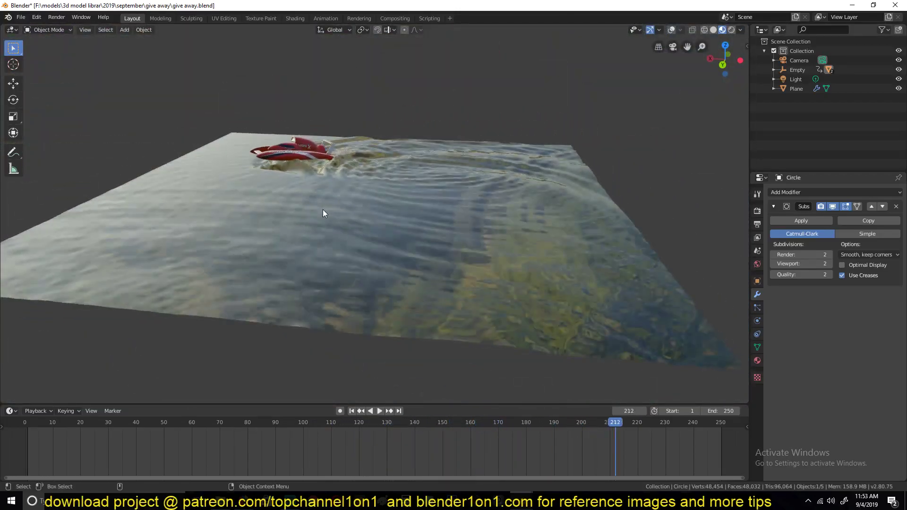
- Switch to the other Blender window and delete the plane from its scene
click(470, 491)
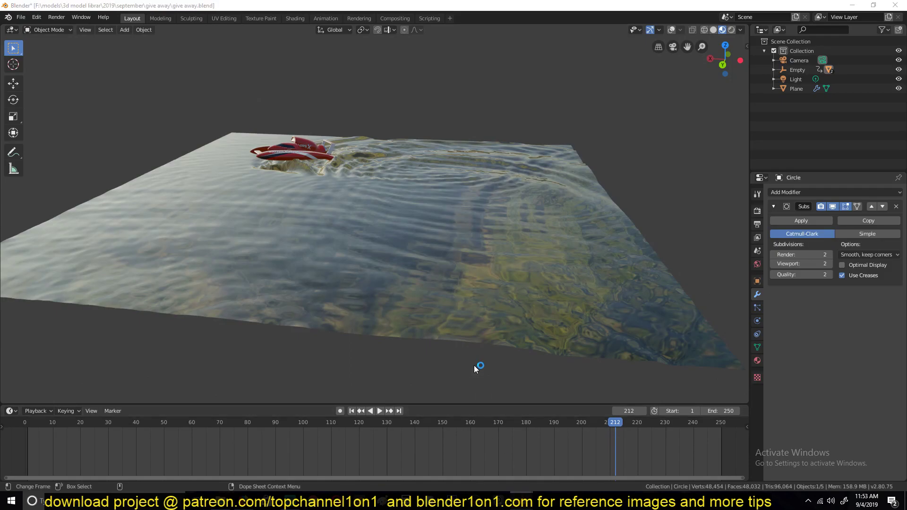
click(580, 192)
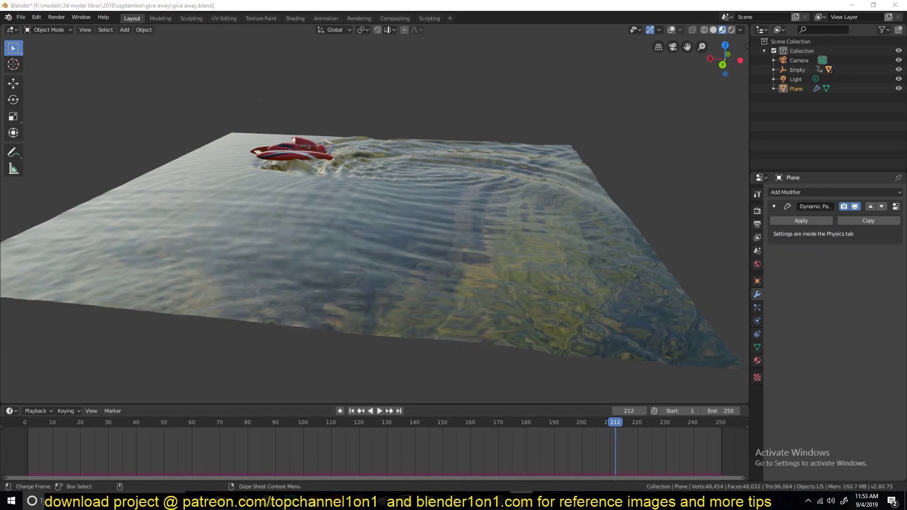
mouse_move(521, 501)
click(548, 475)
click(492, 256)
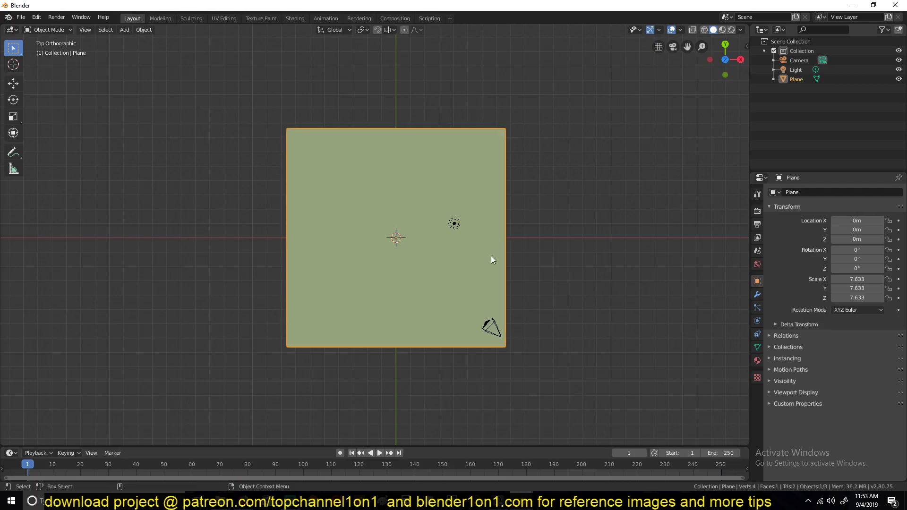
key(Delete)
shift+middle_drag(458, 256, 514, 275)
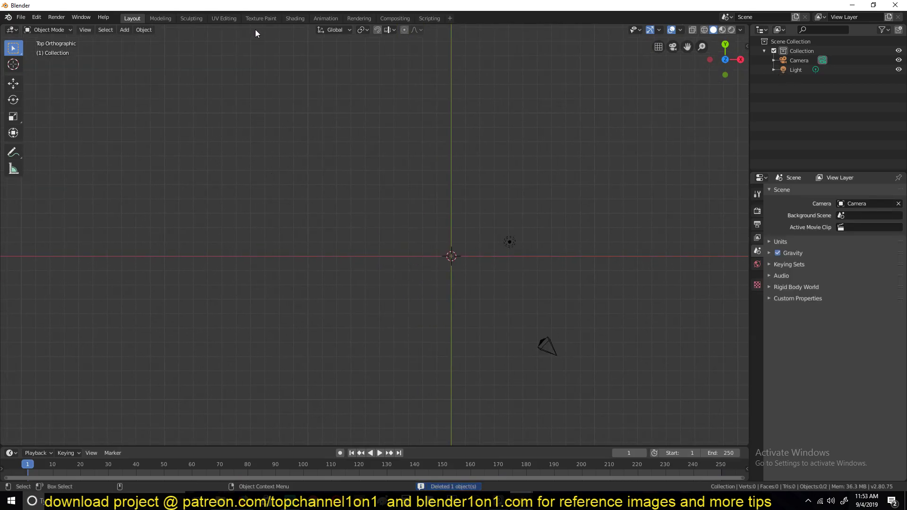
- Open the Texture Paint workspace and create a new blank black image fitted to the image editor
click(260, 19)
scroll(316, 211, up, 3)
middle_drag(271, 223, 202, 207)
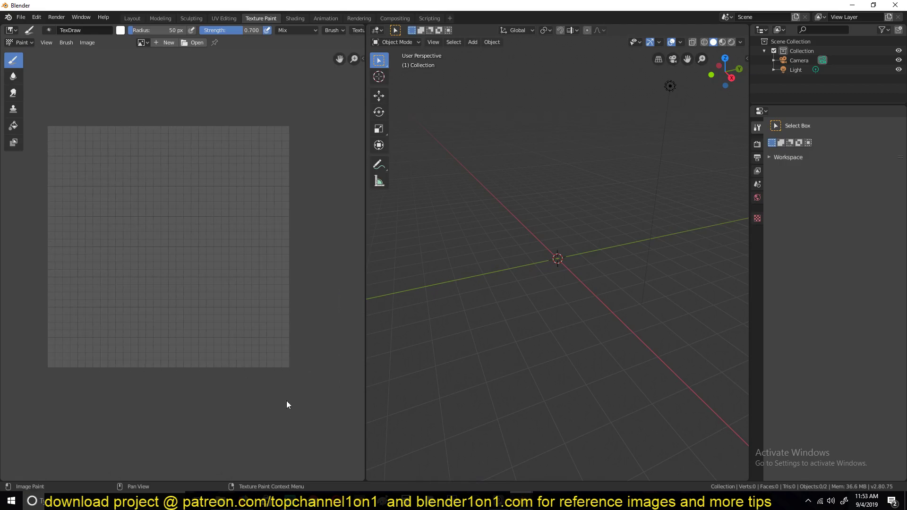
click(168, 43)
click(194, 110)
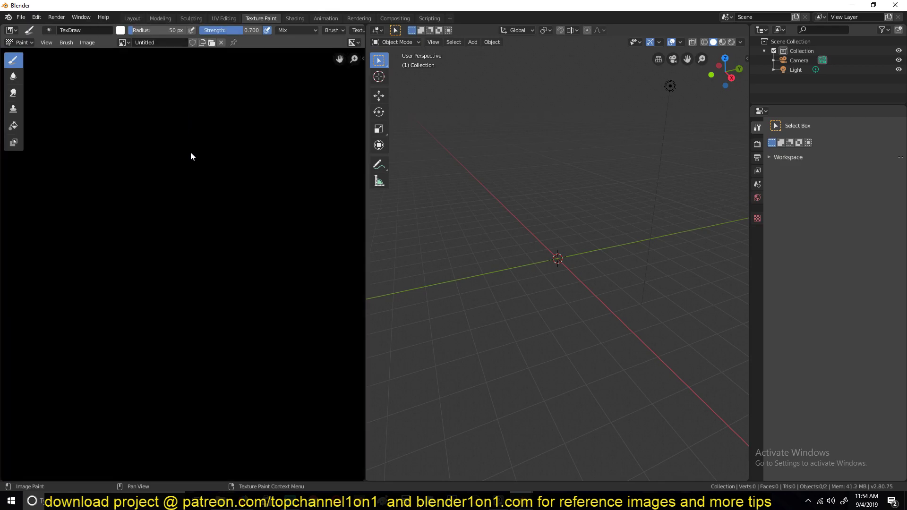
key(Home)
click(169, 160)
drag(140, 186, 178, 247)
key(ctrl+z)
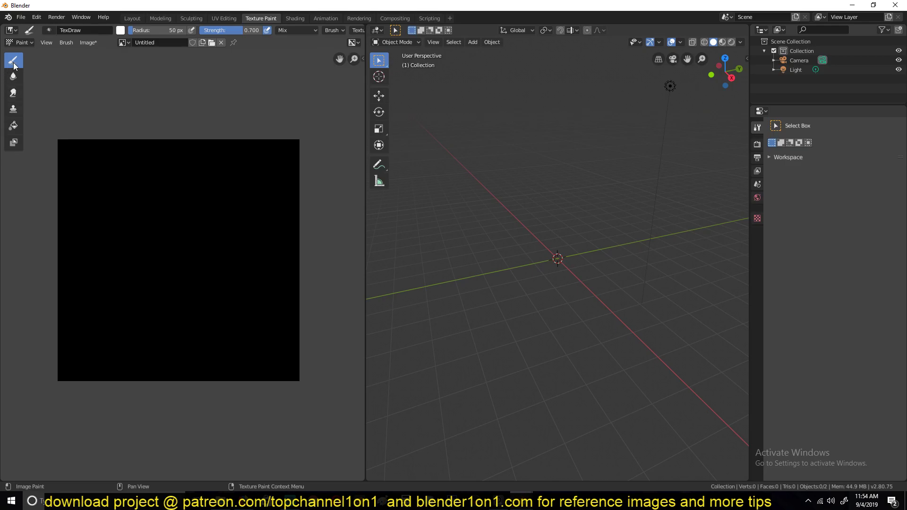
- Paint a figure-eight inside a large closed loop on the black image with the white TexDraw brush
mouse_move(185, 167)
mouse_down()
mouse_move(135, 191)
mouse_move(127, 254)
mouse_move(124, 184)
mouse_move(261, 302)
mouse_move(145, 271)
mouse_up()
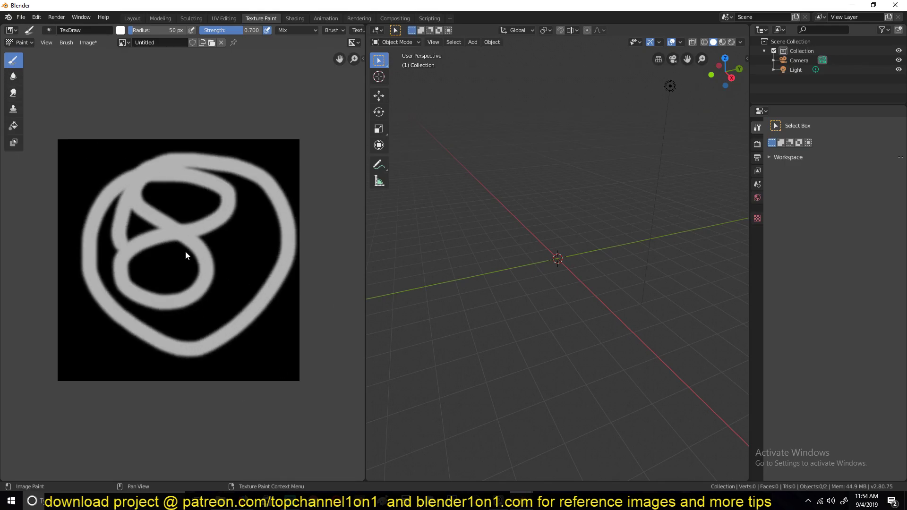
scroll(236, 194, up, 2)
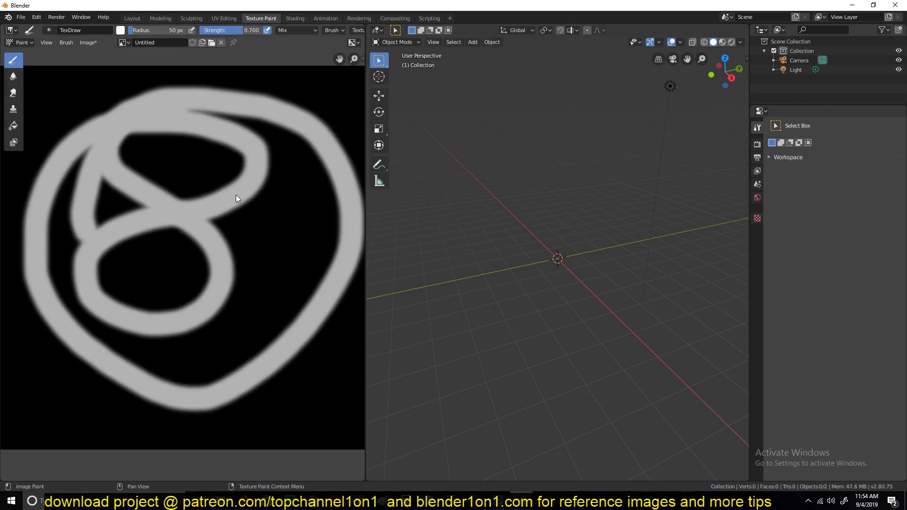
scroll(224, 178, down, 1)
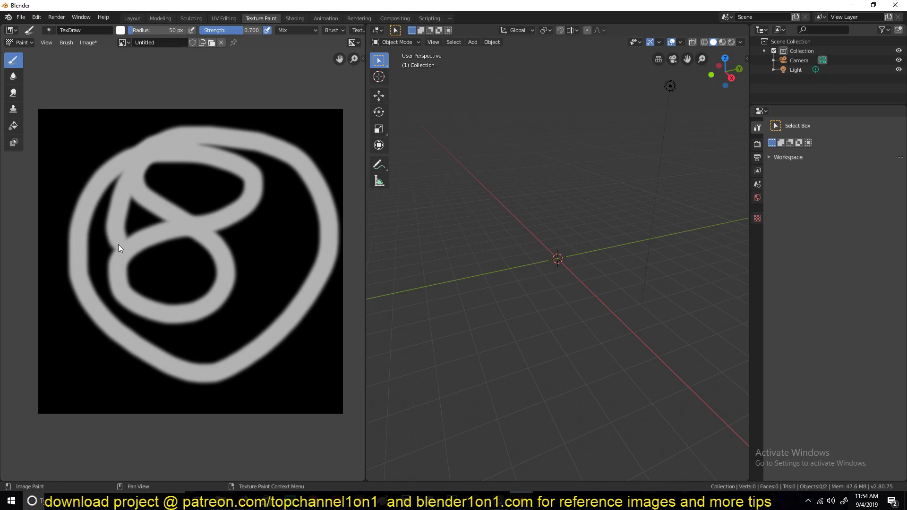
- Paint short strokes across and around the large loop, plus a small loop near the image's upper-left corner
drag(289, 240, 302, 145)
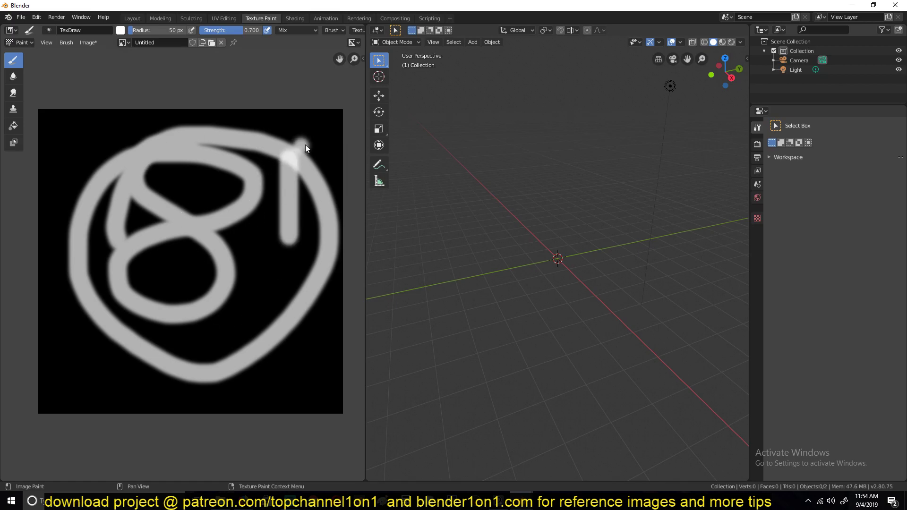
mouse_move(297, 364)
mouse_down()
mouse_move(290, 304)
mouse_move(243, 317)
mouse_up()
drag(234, 389, 246, 347)
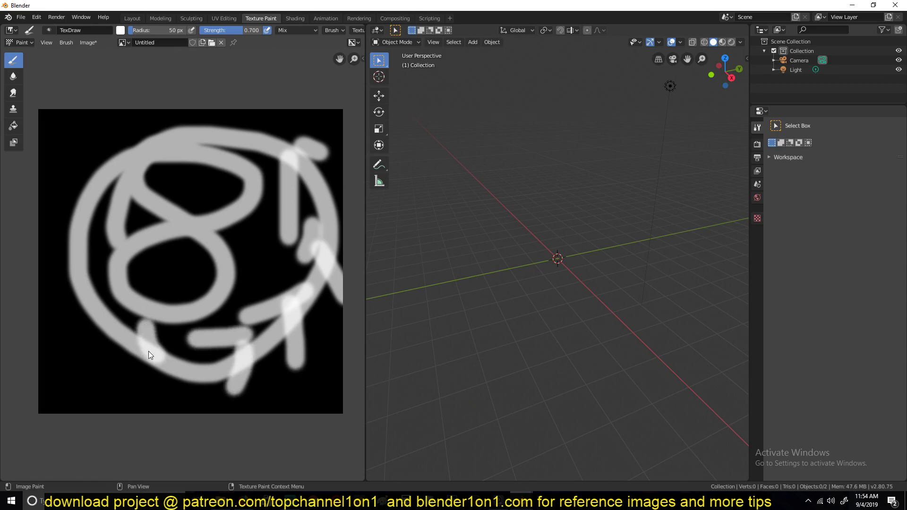
drag(37, 319, 98, 325)
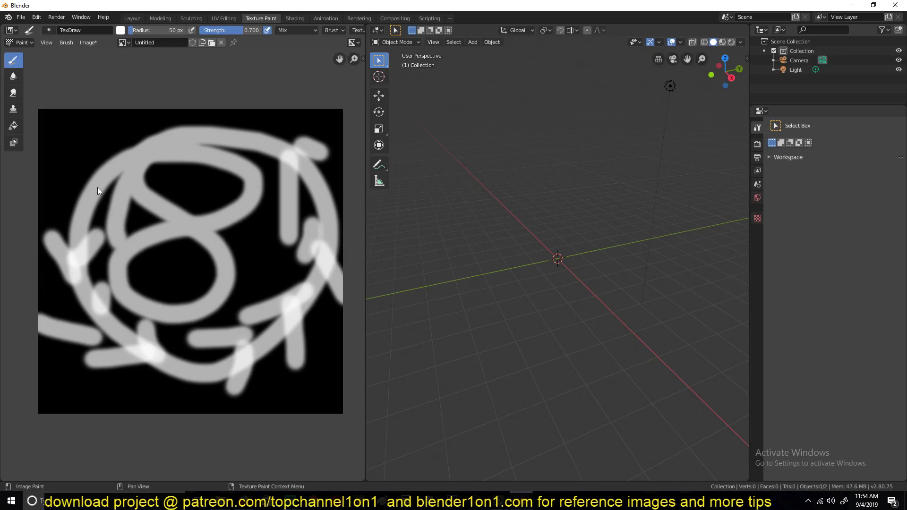
drag(99, 180, 120, 126)
middle_drag(205, 229, 165, 221)
middle_drag(407, 158, 491, 114)
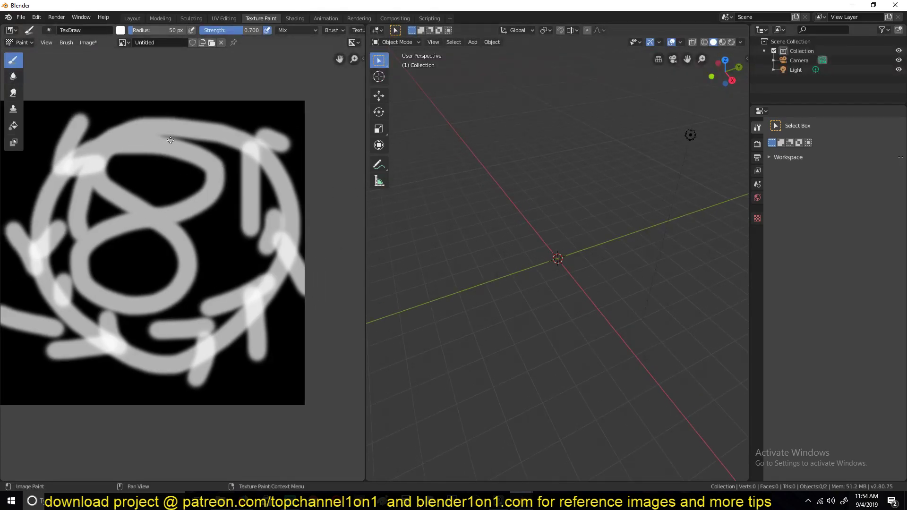
middle_drag(163, 141, 220, 125)
mouse_move(71, 127)
mouse_down()
mouse_move(143, 139)
mouse_move(109, 142)
mouse_up()
- Add a plane mesh to the empty 3D scene and scale it up into a large surface
middle_drag(509, 208, 473, 190)
key(shift+a)
mouse_move(515, 206)
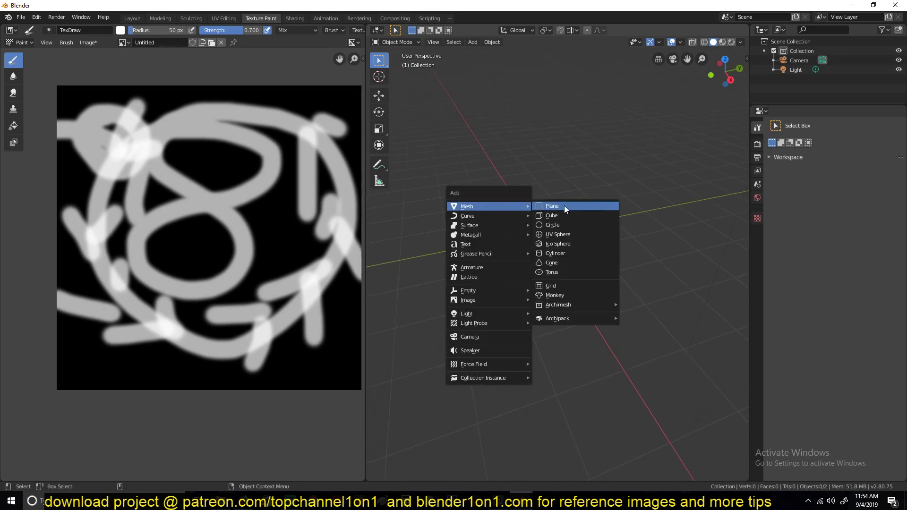
click(565, 206)
key(s)
click(577, 208)
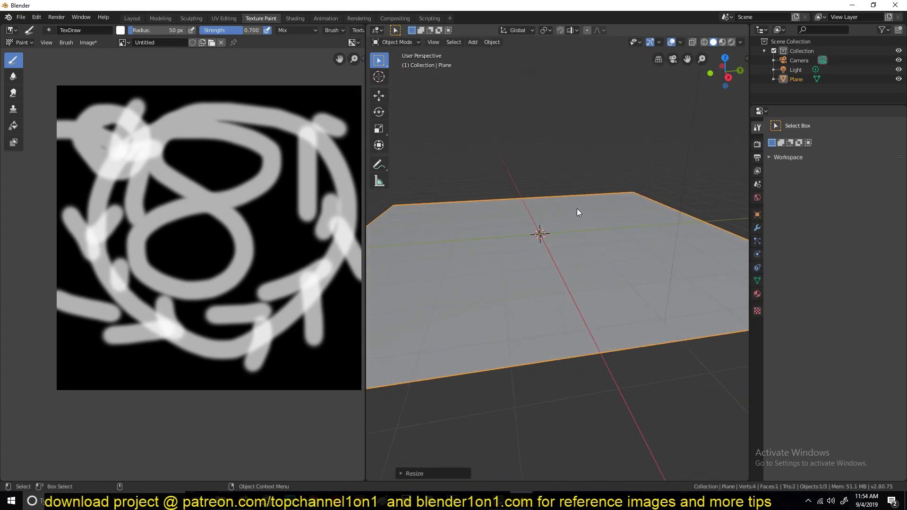
key(g)
click(577, 216)
- Add a cube mesh and raise it along Z above the plane
middle_drag(577, 216, 547, 183)
key(shift+a)
mouse_move(541, 182)
click(586, 193)
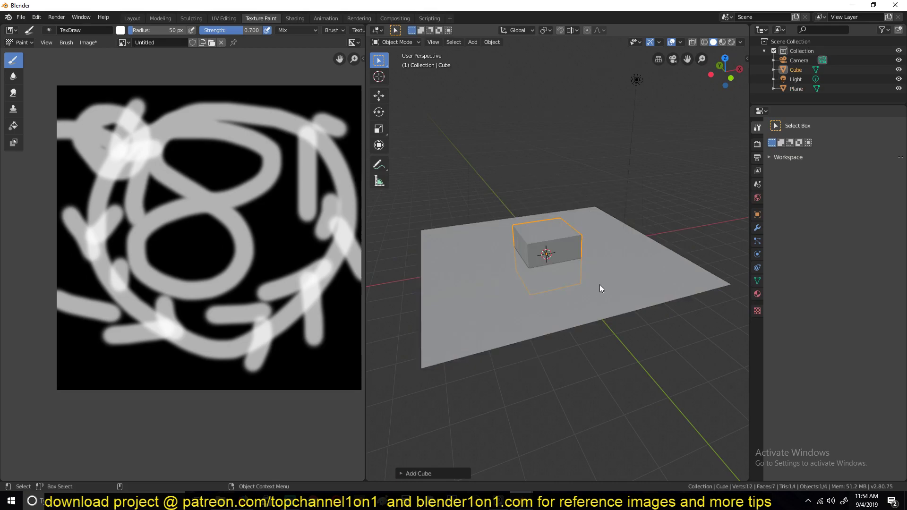
key(g)
key(z)
click(584, 241)
- Scale the cube down and reposition it closer to the plane's surface
key(s)
click(574, 221)
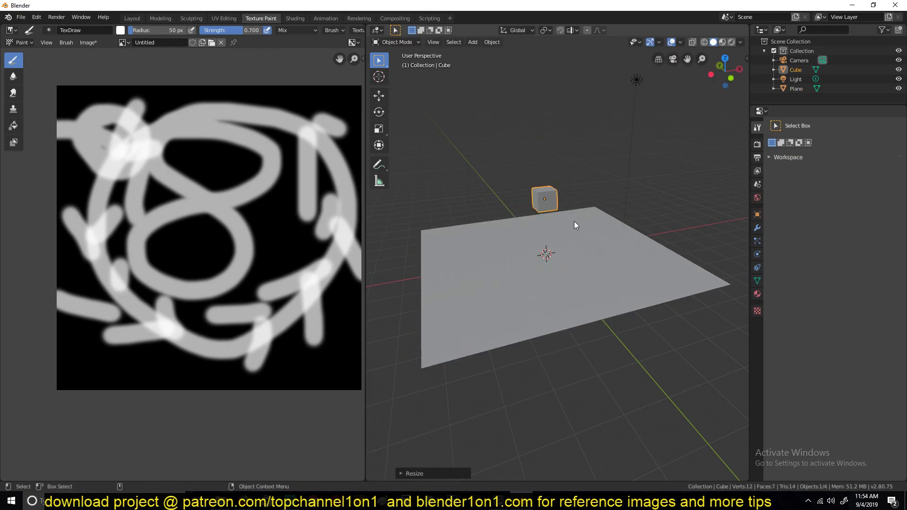
key(g)
key(z)
click(556, 233)
middle_drag(557, 234, 467, 201)
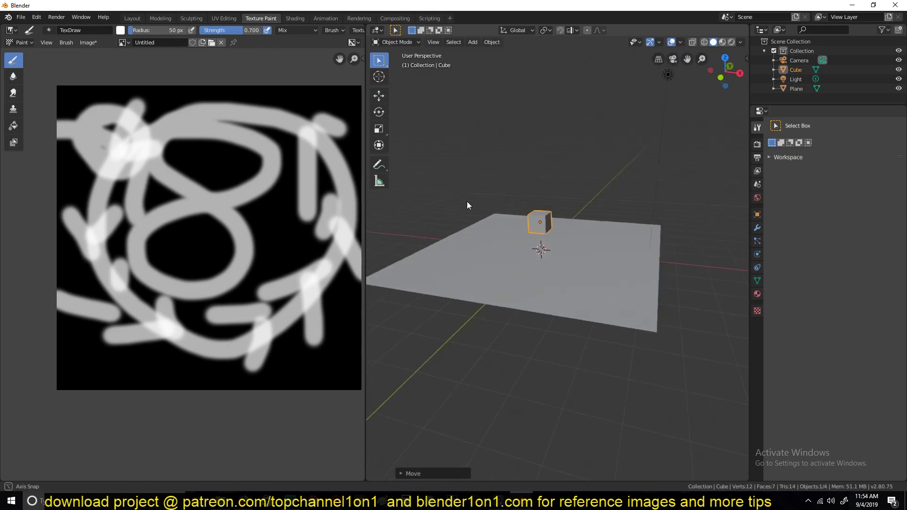
key(g)
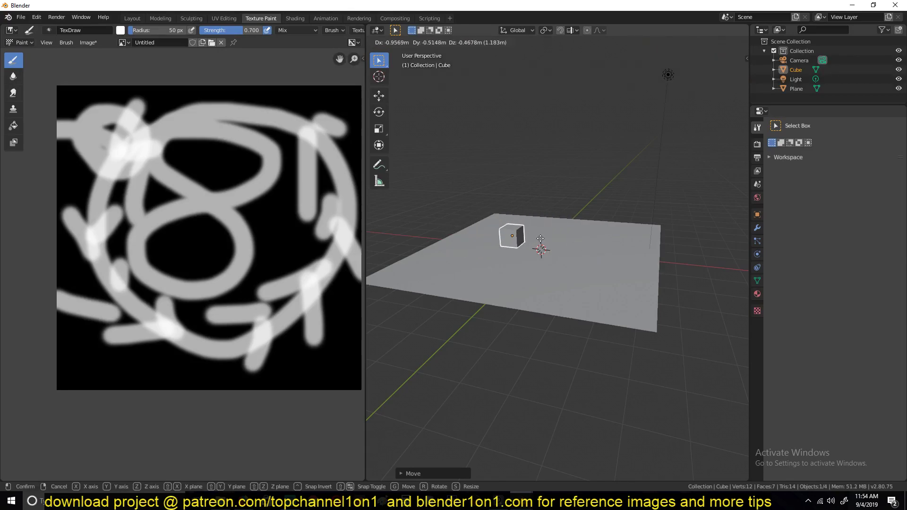
click(554, 224)
- Paint more overlapping loops over the existing strokes in the image
mouse_move(246, 102)
mouse_down()
mouse_move(247, 267)
mouse_move(227, 128)
mouse_move(259, 243)
mouse_move(125, 311)
mouse_move(297, 323)
mouse_move(105, 308)
mouse_move(144, 299)
mouse_up()
middle_drag(500, 241, 540, 249)
scroll(540, 249, up, 3)
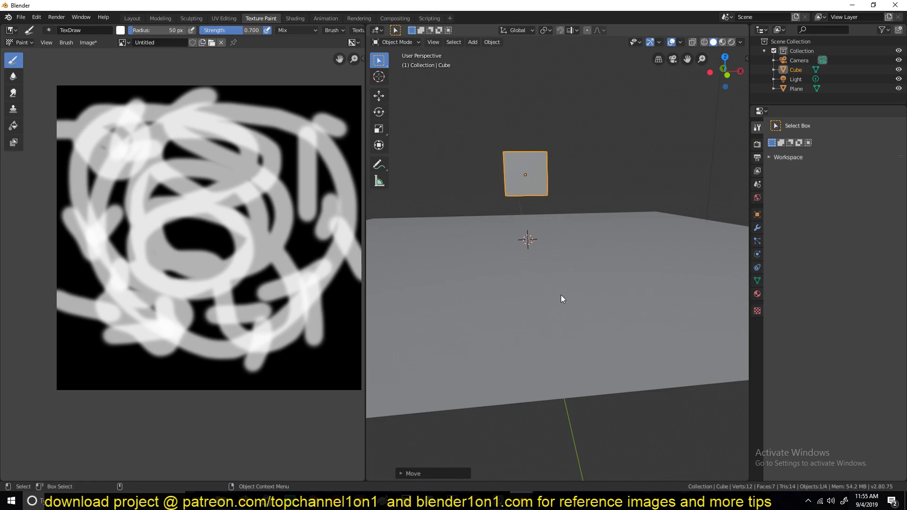
- Select the plane and enable Dynamic Paint physics on it
middle_drag(545, 305, 551, 278)
middle_drag(526, 175, 567, 266)
click(605, 281)
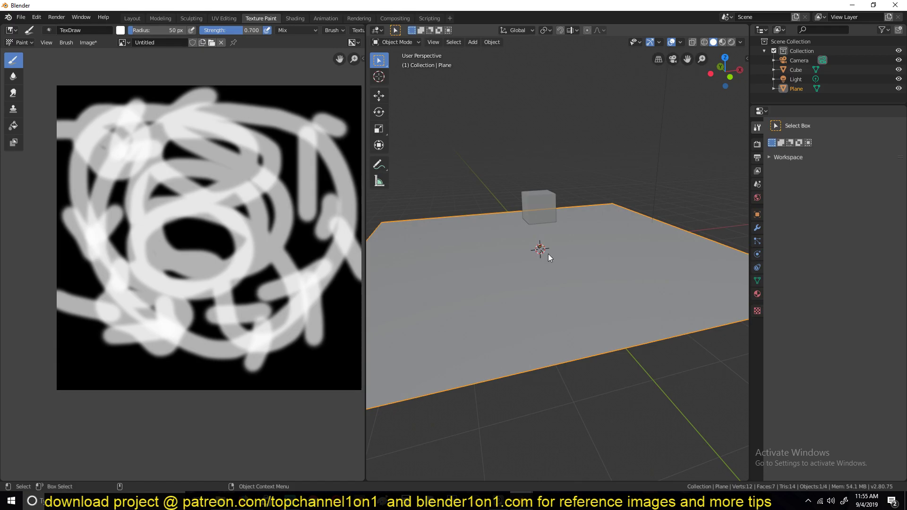
middle_drag(539, 249, 701, 259)
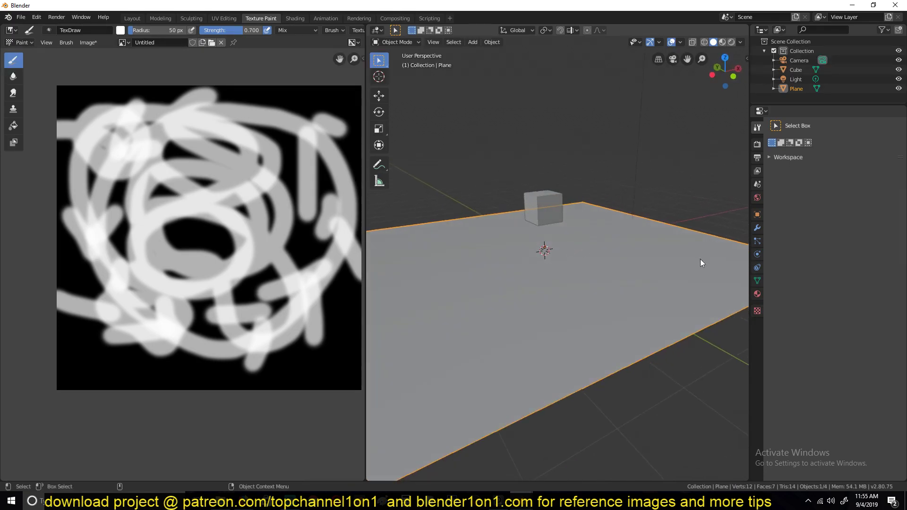
click(756, 241)
click(756, 254)
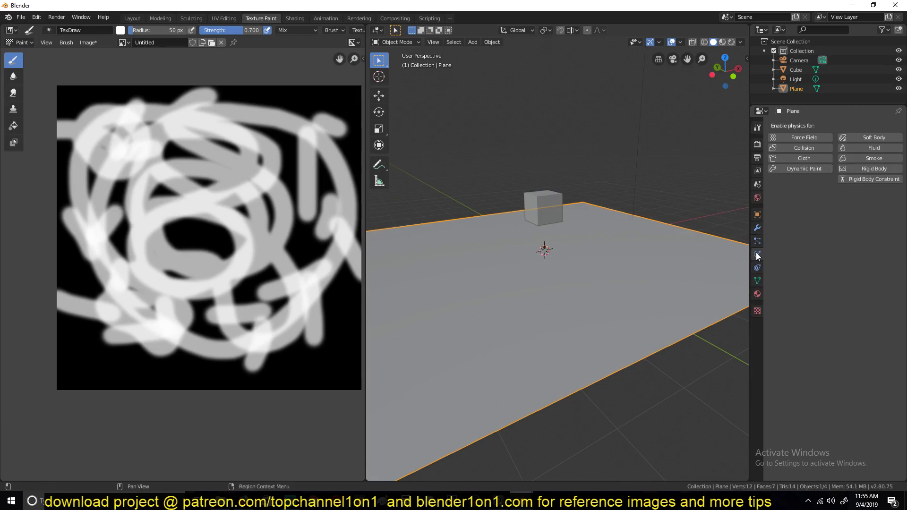
click(804, 169)
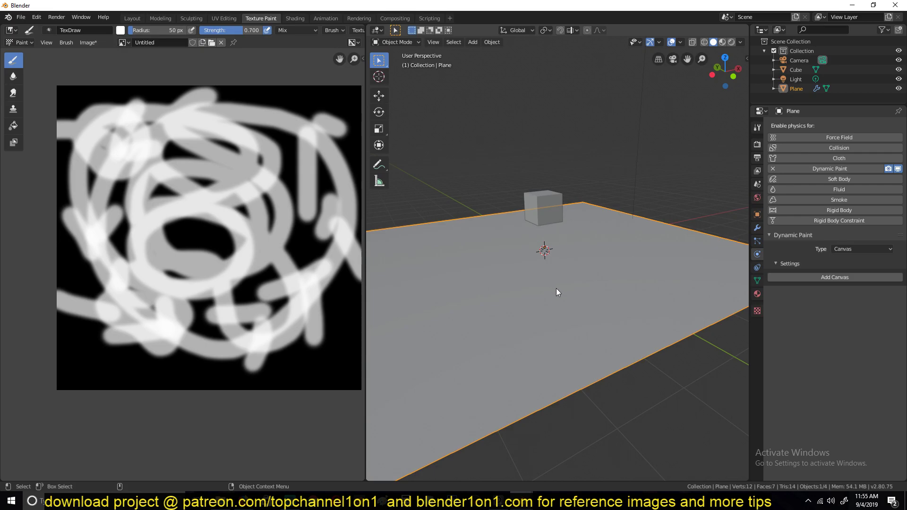
- Set the viewport object colour to Random and add the plane as a Dynamic Paint canvas
click(839, 249)
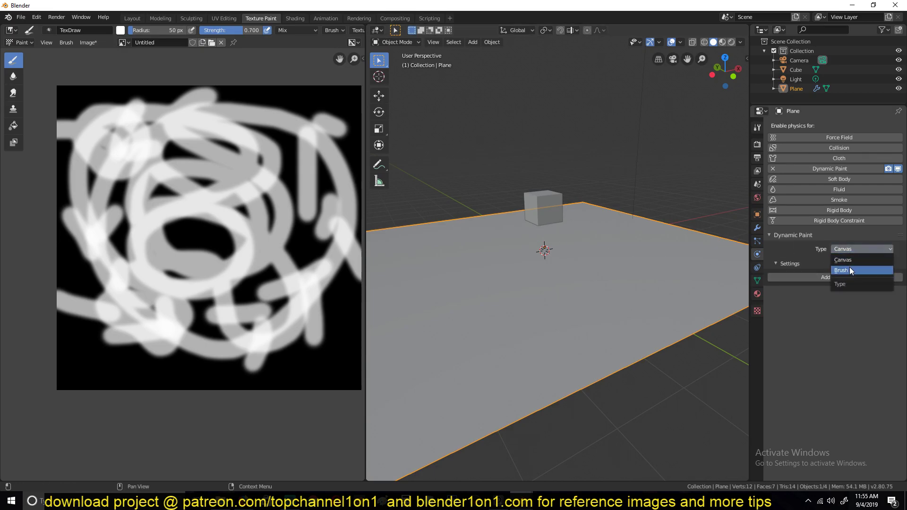
click(851, 259)
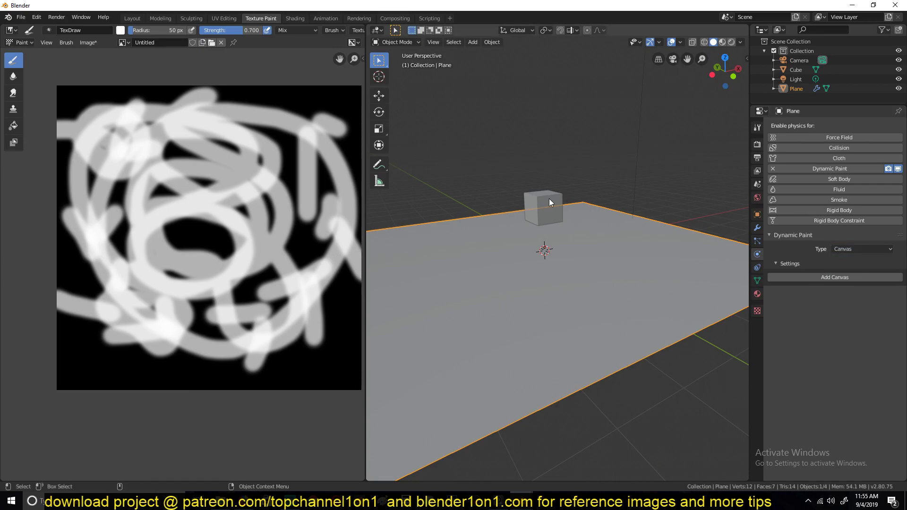
click(549, 202)
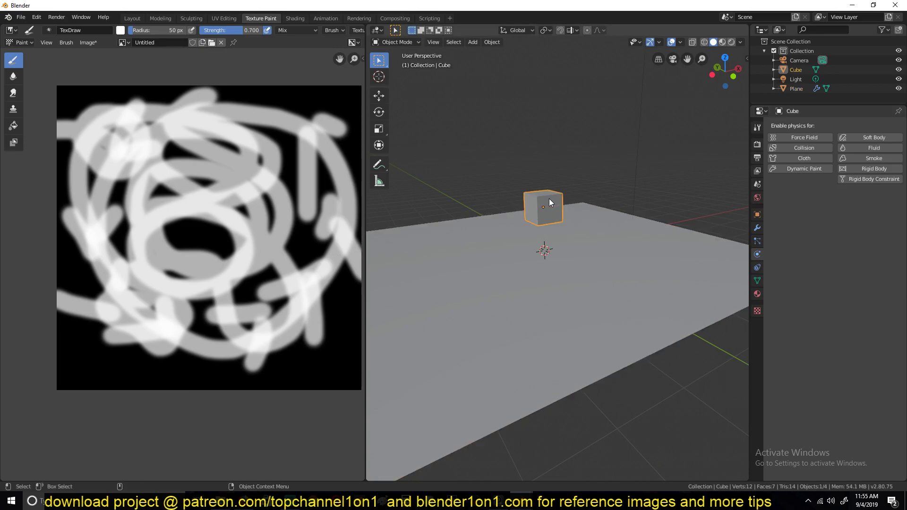
click(605, 249)
click(741, 42)
click(743, 171)
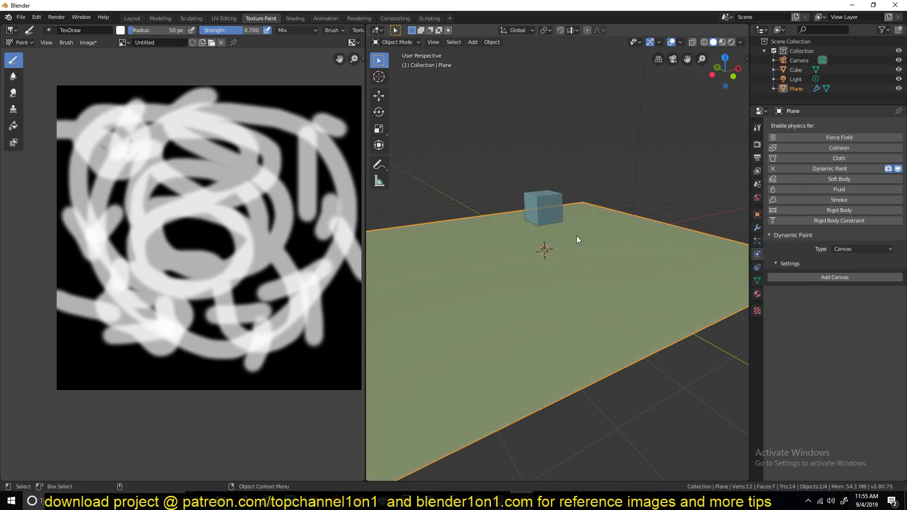
click(855, 277)
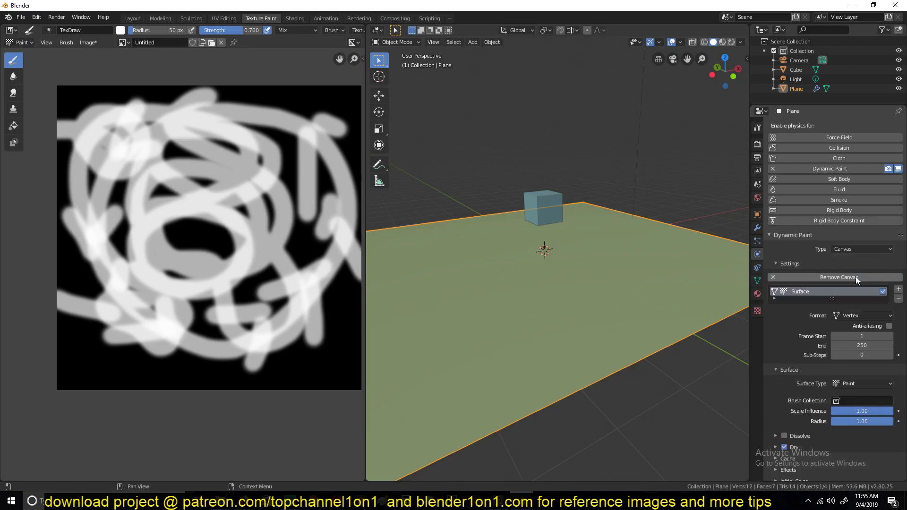
- Enable Dynamic Paint on the cube, set its type to Brush and add the brush
click(551, 206)
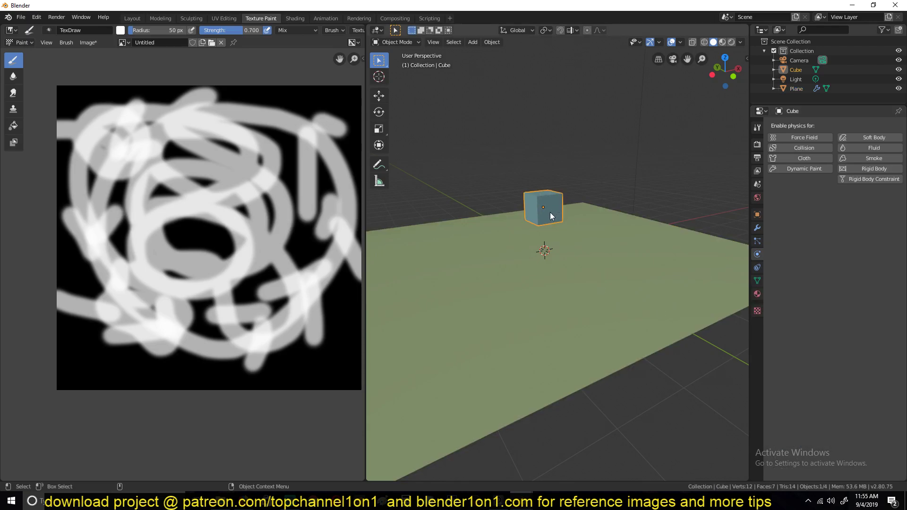
click(809, 168)
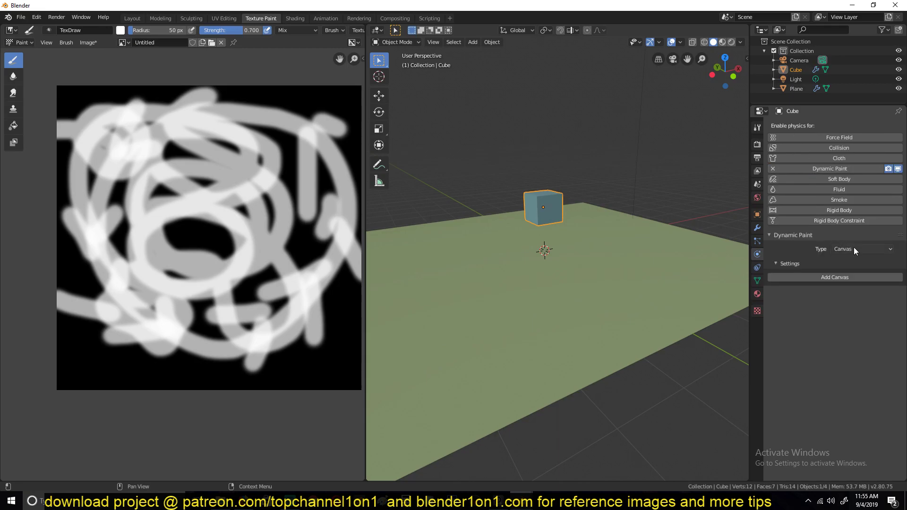
click(855, 249)
click(850, 270)
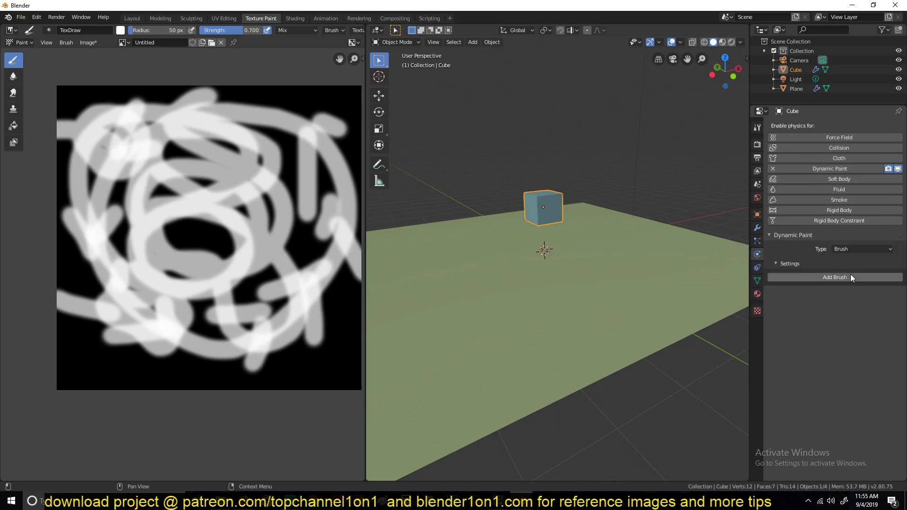
click(850, 275)
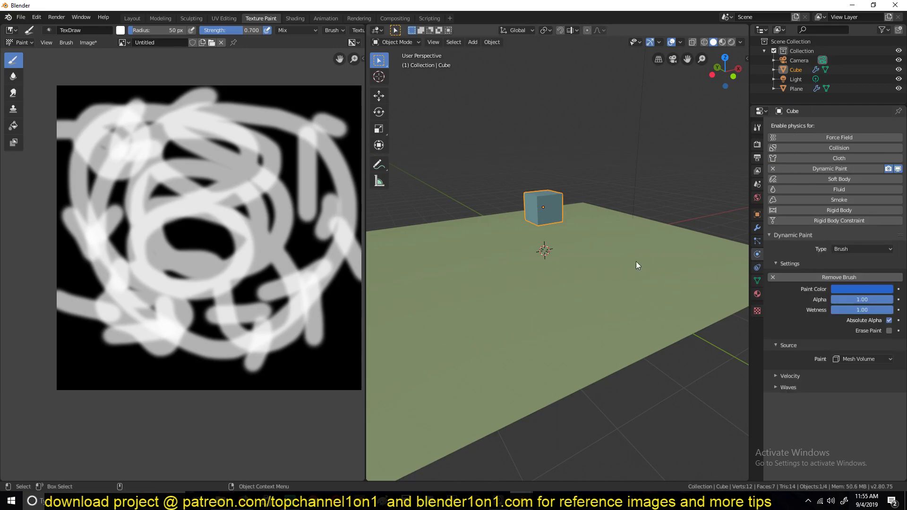
shift+middle_drag(532, 233, 561, 222)
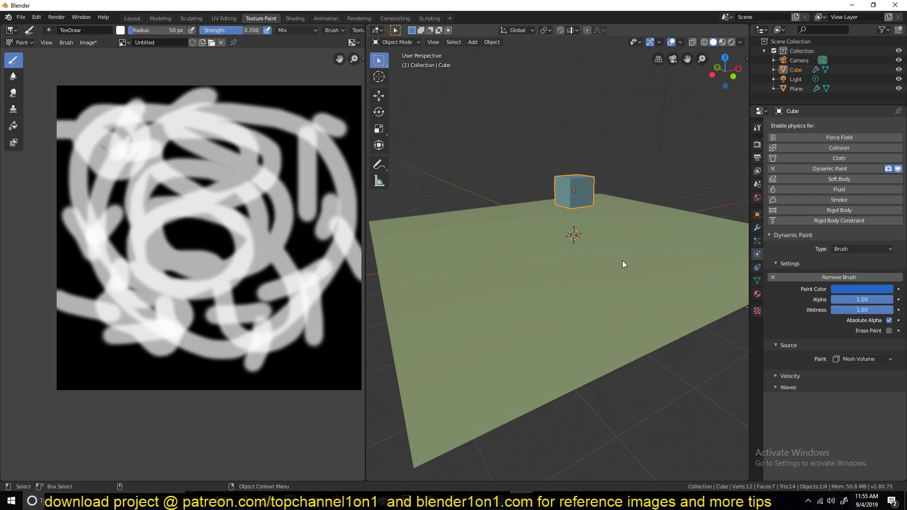
- View the boat ripple animation in the give away.blend window, stop its playback and return to the plane-and-cube scene
click(570, 241)
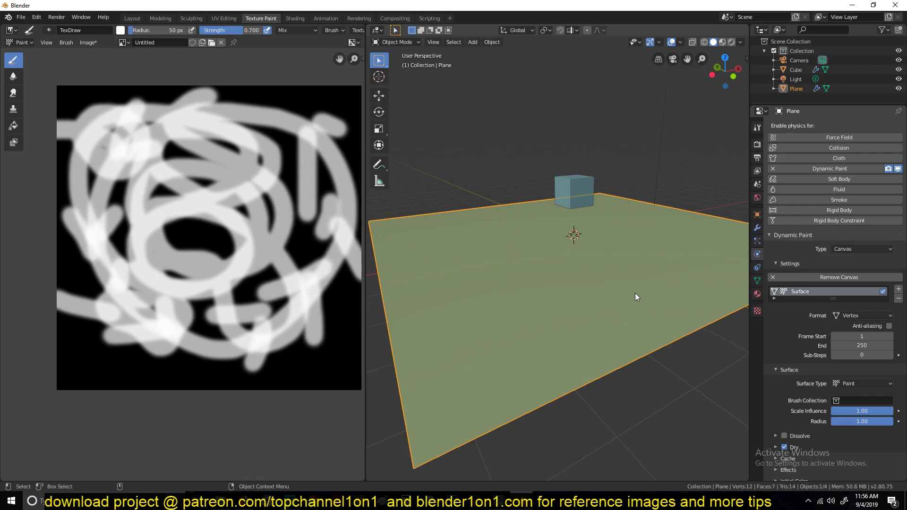
mouse_move(496, 500)
click(489, 456)
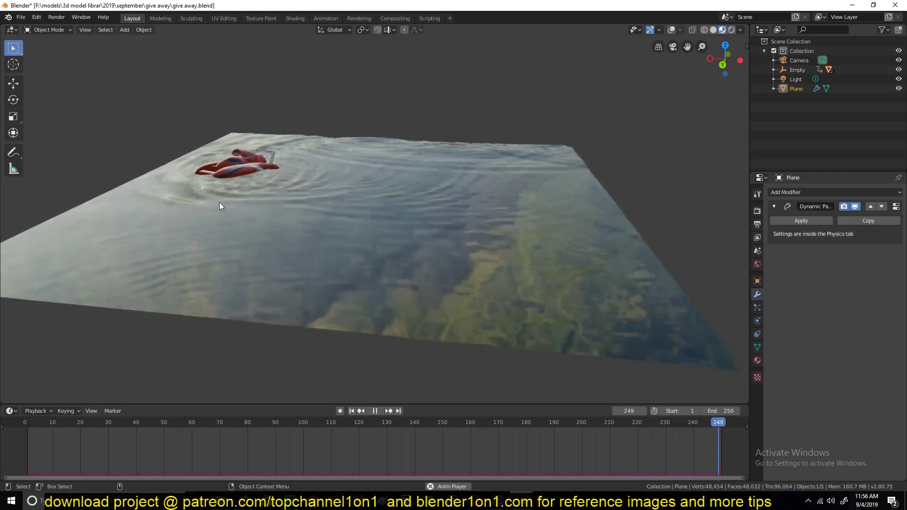
key(space)
mouse_move(496, 500)
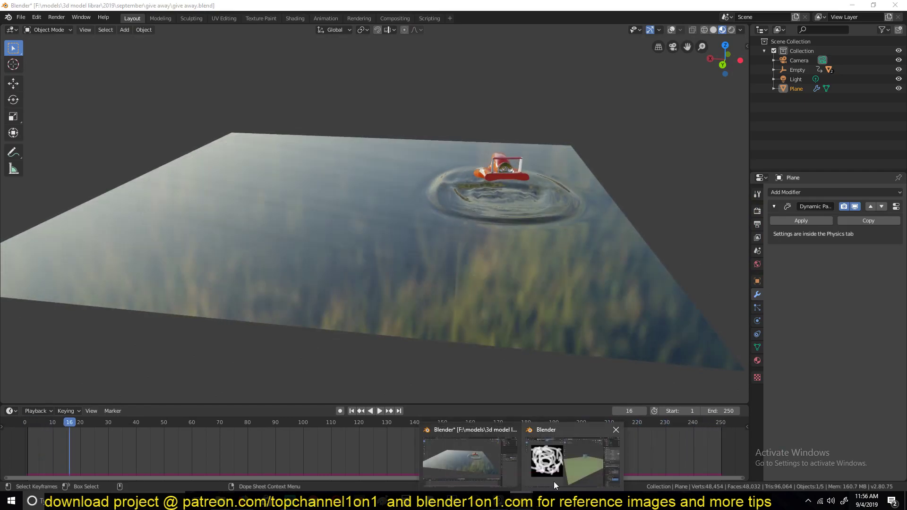
click(574, 461)
middle_drag(591, 287, 576, 287)
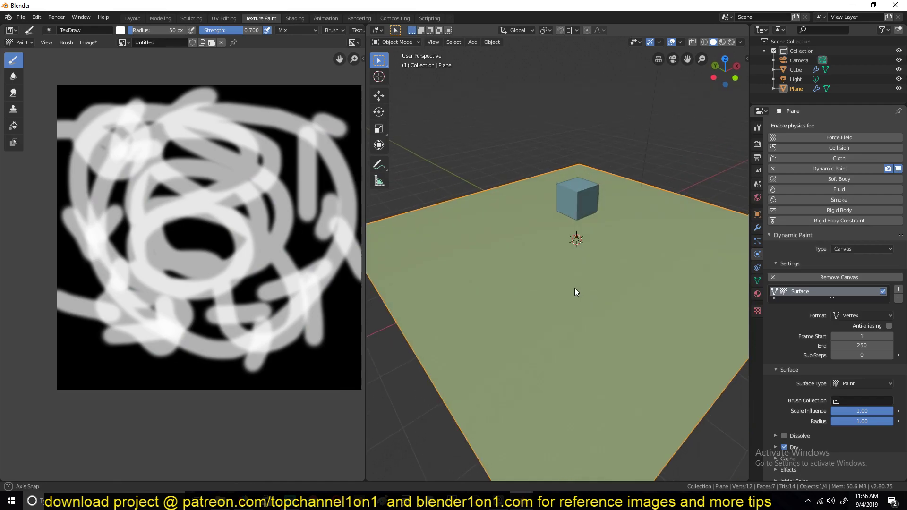
- Switch to the Layout workspace and enlarge the timeline area beneath the 3D view
click(133, 18)
middle_drag(402, 113, 458, 183)
click(458, 184)
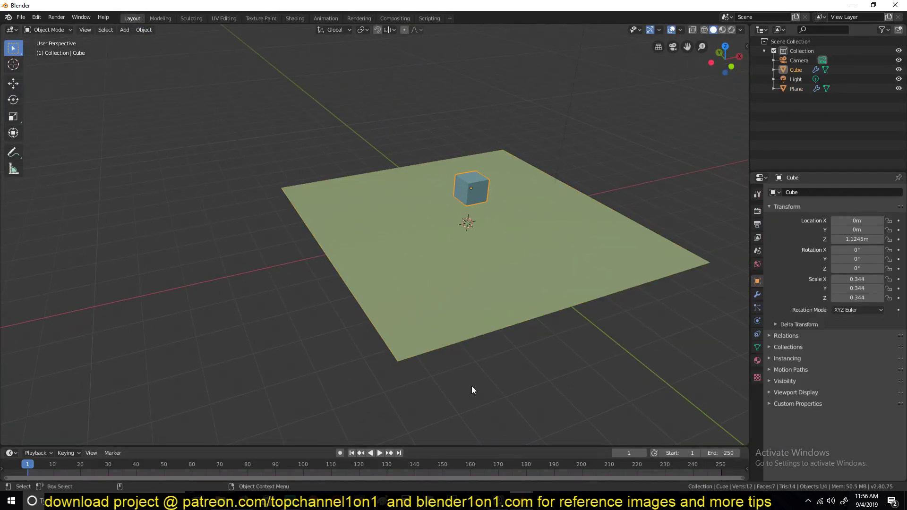
click(480, 445)
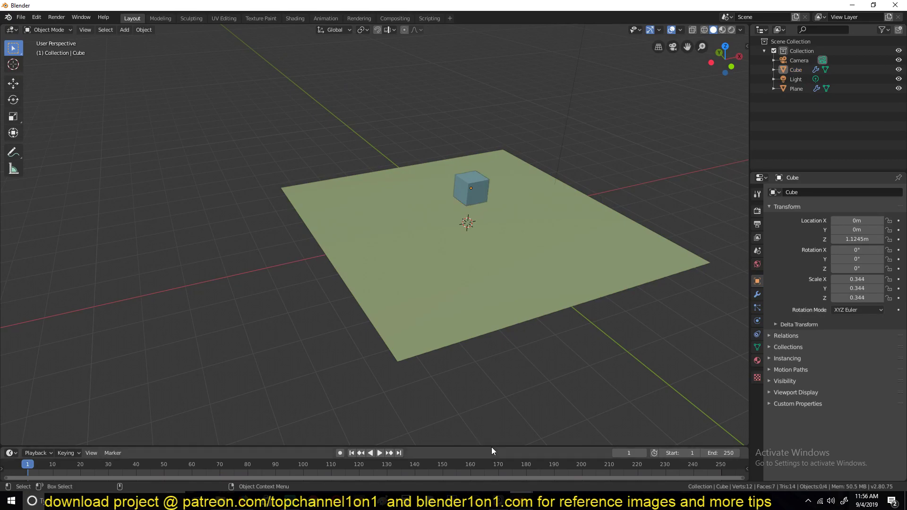
drag(492, 446, 497, 402)
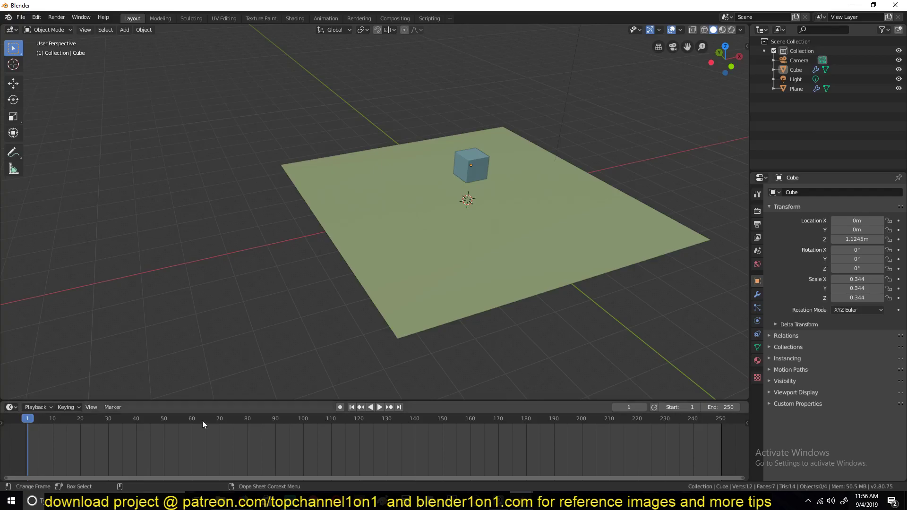
- Lower the cube to about 0.08 m in Z and move it near the plane's +X, +Y corner
click(473, 173)
key(KP_1)
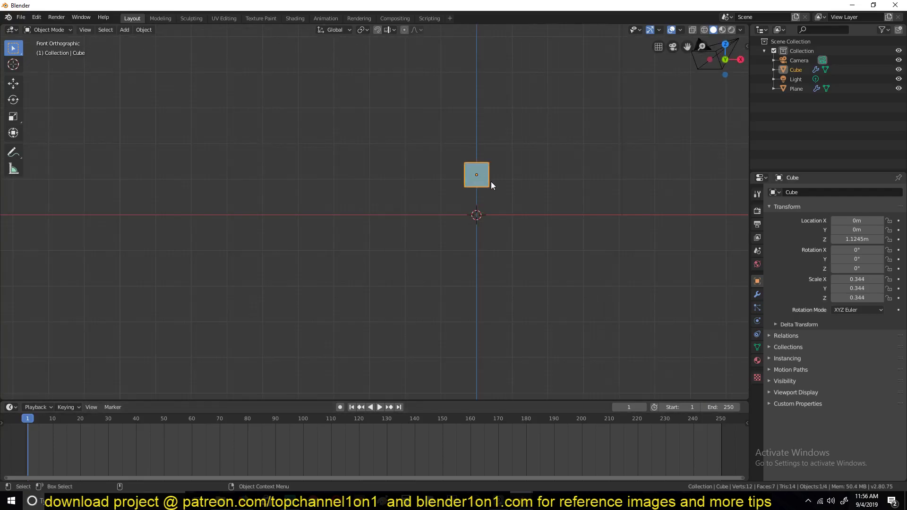
key(g)
click(497, 219)
key(KP_7)
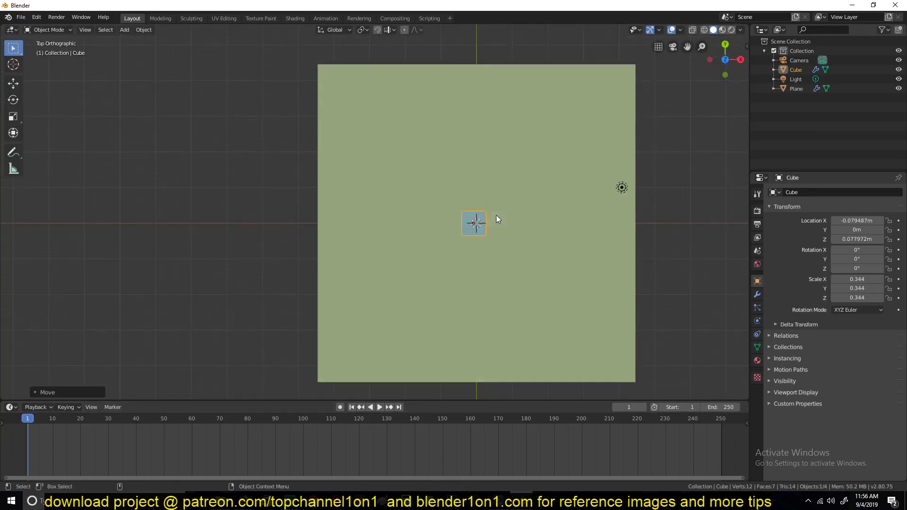
key(g)
click(611, 165)
- Enable auto keying and key the cube's position near the corner at frame 1 and across the plane at about frame 98
click(340, 407)
key(g)
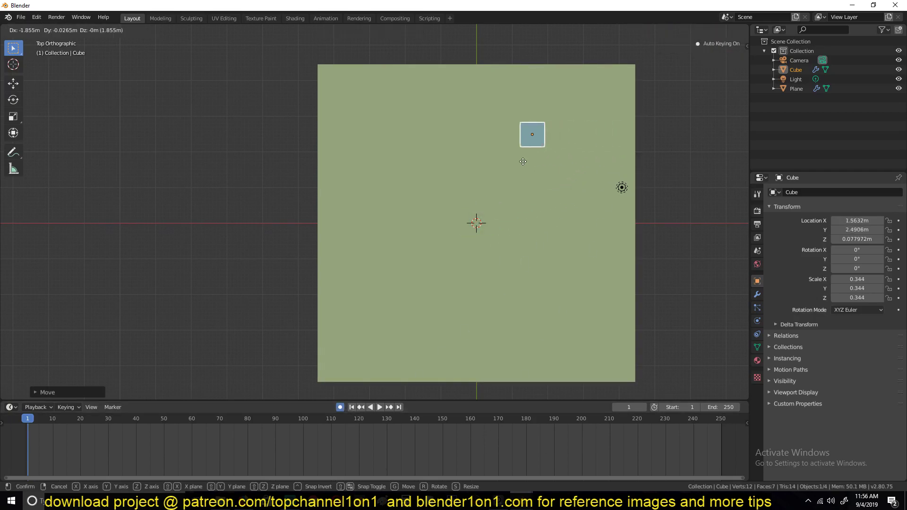
click(608, 155)
click(299, 439)
key(g)
click(353, 226)
- Move the cube to new positions over the plane at about frame 174 and at frame 221 to key them
click(511, 439)
key(g)
click(407, 342)
click(641, 444)
key(space)
key(Escape)
key(g)
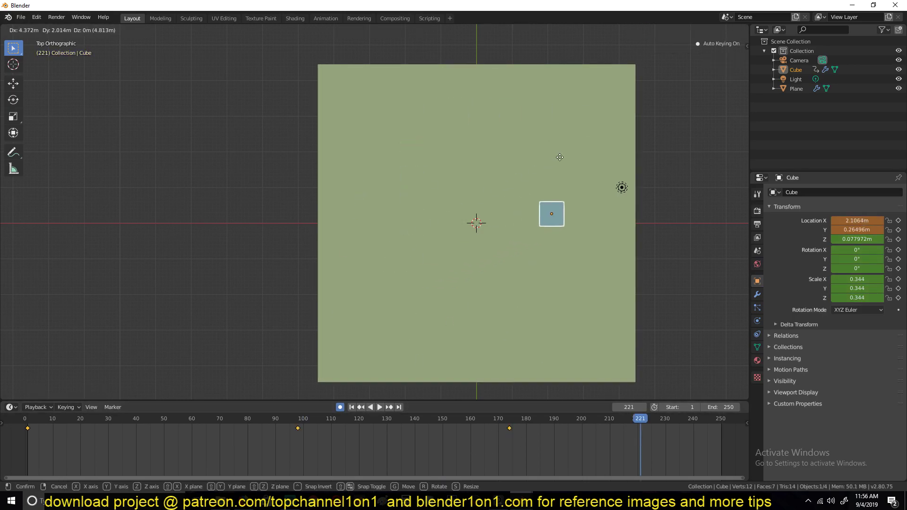
click(562, 155)
- Move the cube at frame 134 to key an extra position in its path
mouse_move(407, 432)
mouse_down()
mouse_move(356, 435)
mouse_move(398, 435)
mouse_up()
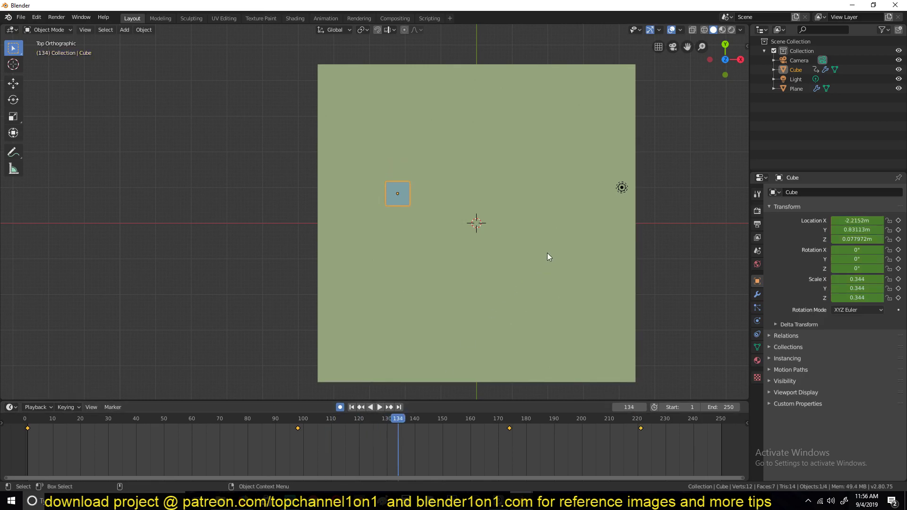
key(r)
click(293, 151)
key(g)
click(449, 224)
- Play back the cube's motion and scale its keyframes in time so the last falls at about frame 114
click(35, 424)
key(space)
middle_drag(223, 306, 503, 287)
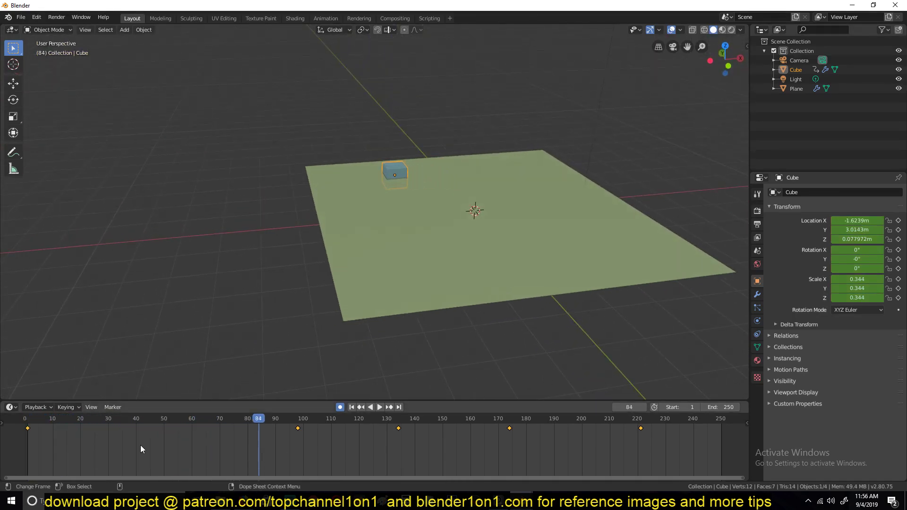
key(Escape)
key(s)
click(349, 450)
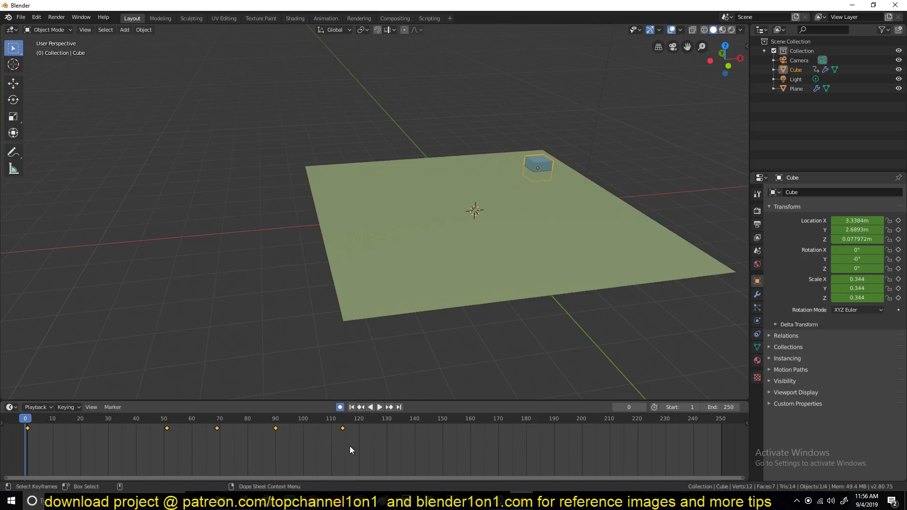
- Set the scene's end frame to 130
click(717, 407)
text(130)
key(Return)
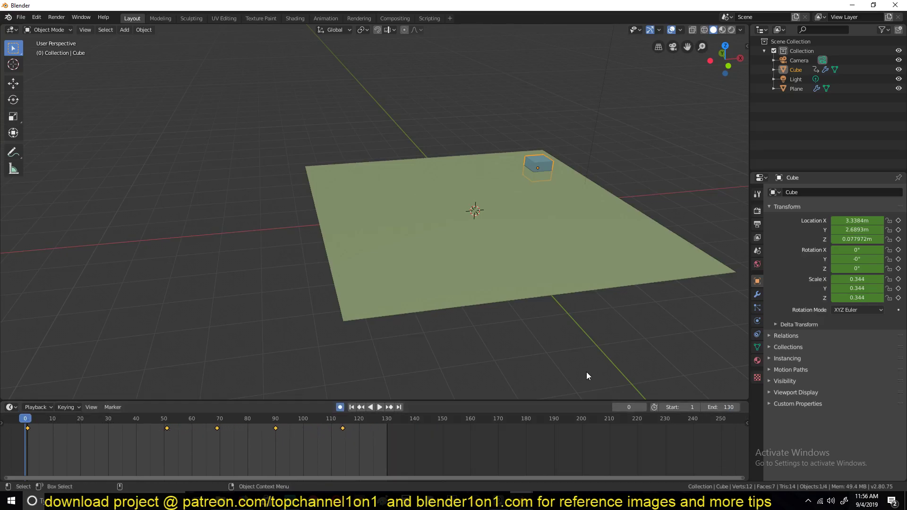
- Play back the shortened cube animation, stop it and select the plane
key(space)
middle_drag(452, 227, 563, 246)
key(alt+a)
click(525, 271)
key(Escape)
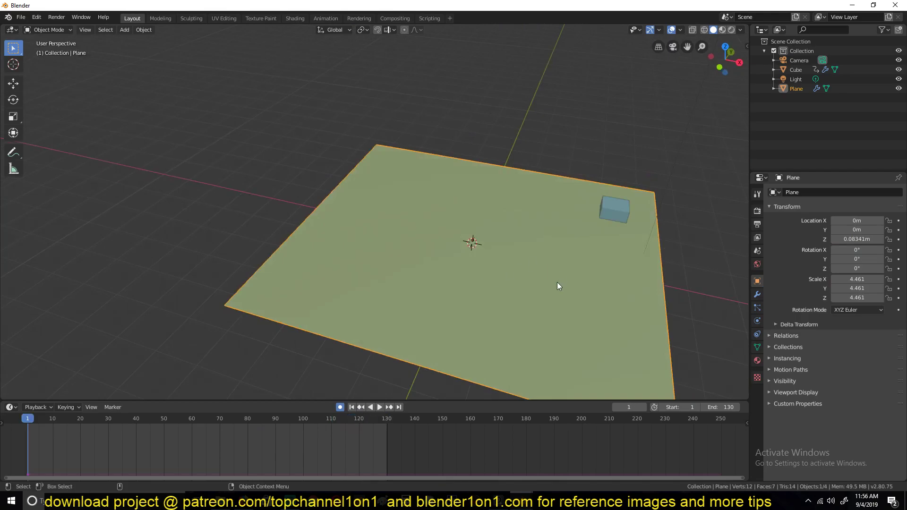
- Show the physics settings and compare the cube's brush options with the plane's canvas options
click(758, 319)
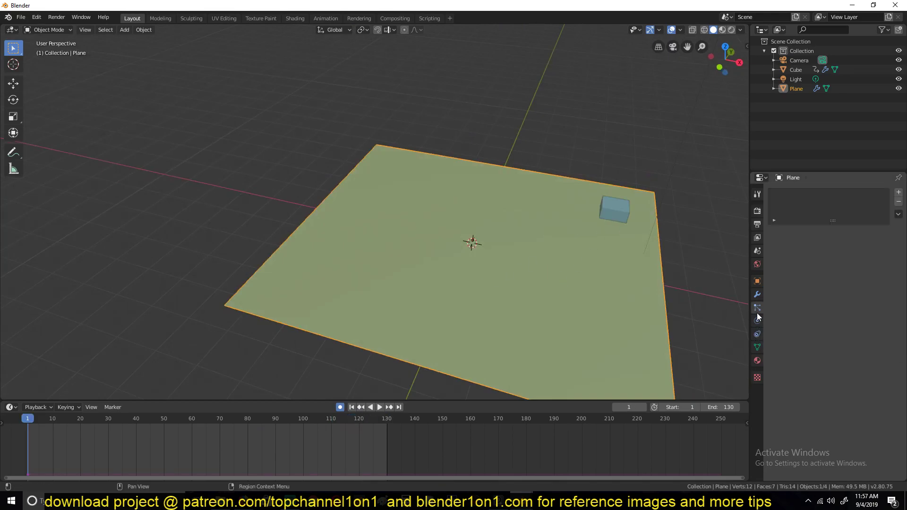
click(615, 210)
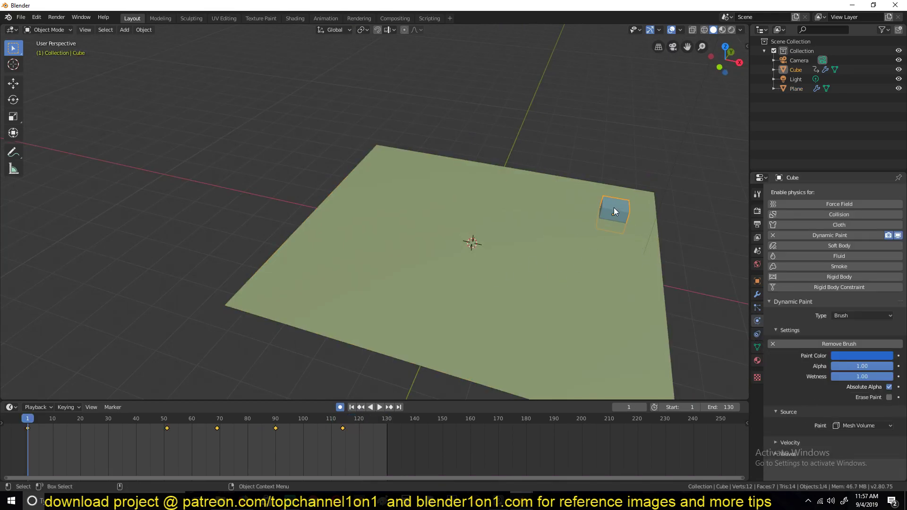
click(646, 332)
- Play the animation and examine the cube's motion over the plane along with the canvas surface settings
key(space)
middle_drag(629, 278, 538, 320)
middle_drag(425, 270, 516, 302)
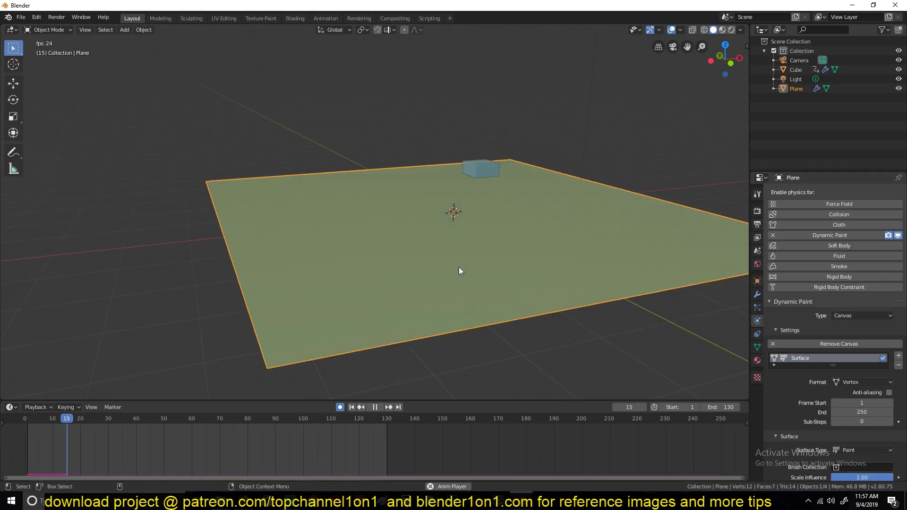
middle_drag(459, 271, 449, 268)
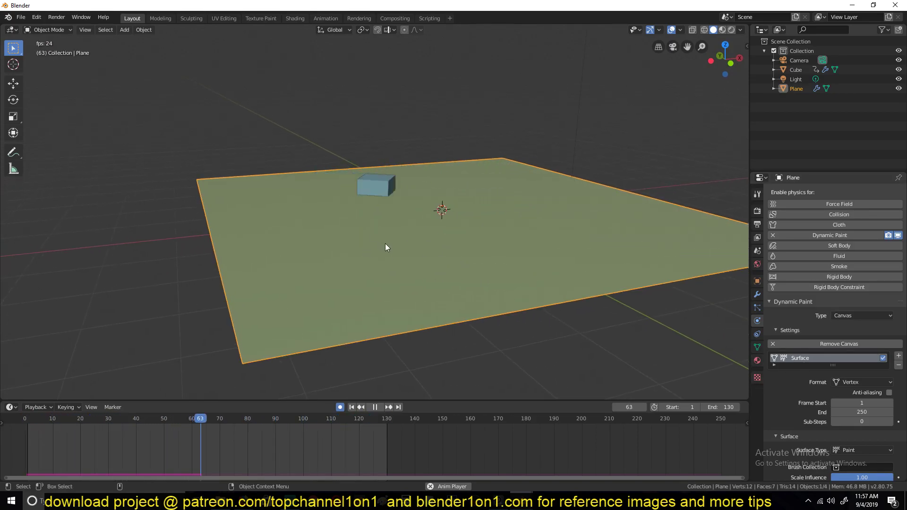
scroll(777, 383, down, 4)
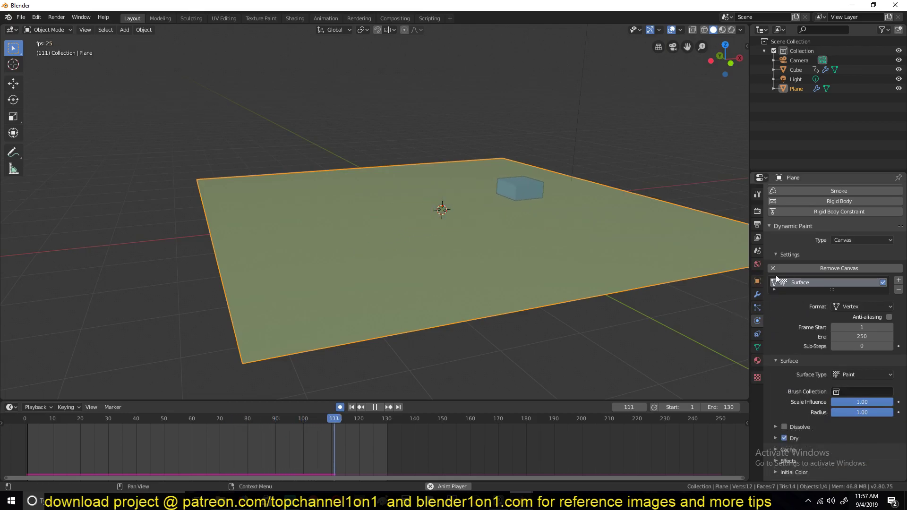
scroll(773, 281, up, 1)
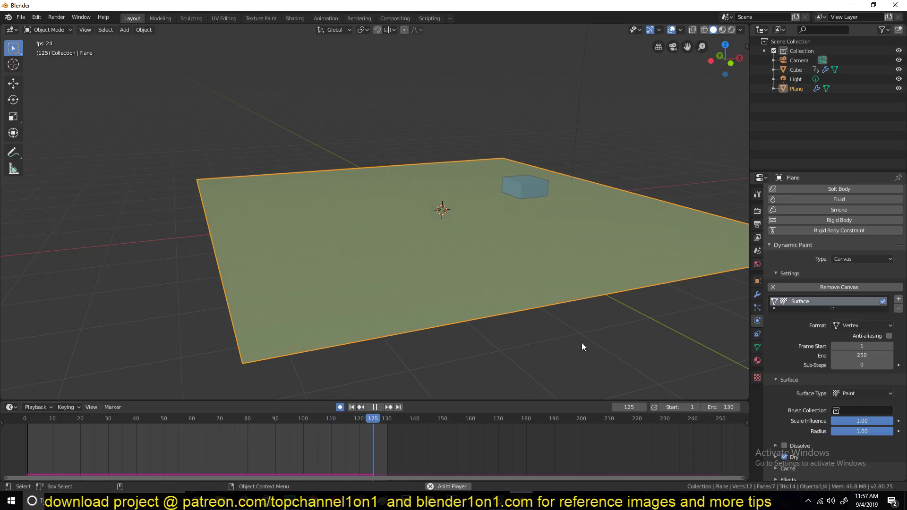
scroll(779, 355, down, 1)
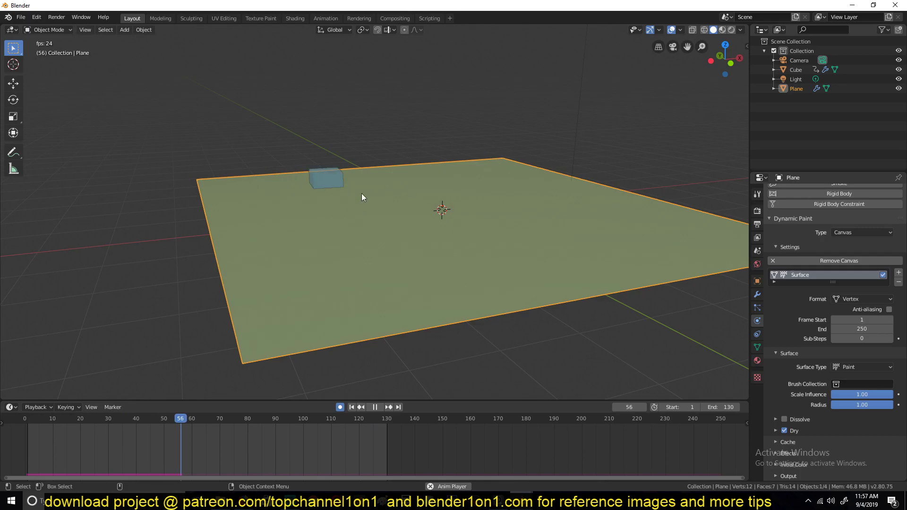
- Paint more overlapping strokes on the image in the Texture Paint workspace and return to the Layout workspace
click(268, 22)
mouse_move(268, 208)
mouse_down()
mouse_move(259, 319)
mouse_move(165, 117)
mouse_move(157, 370)
mouse_move(234, 267)
mouse_move(319, 356)
mouse_move(279, 310)
mouse_move(234, 302)
mouse_up()
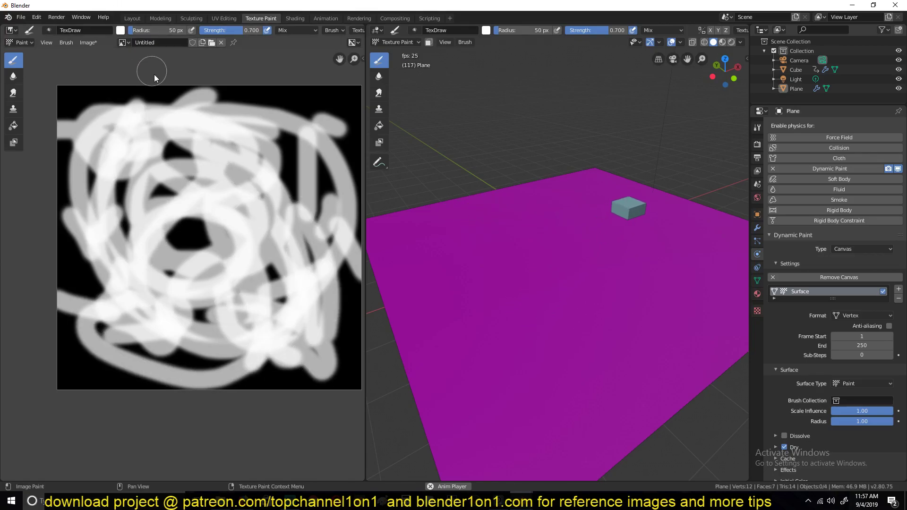
click(133, 19)
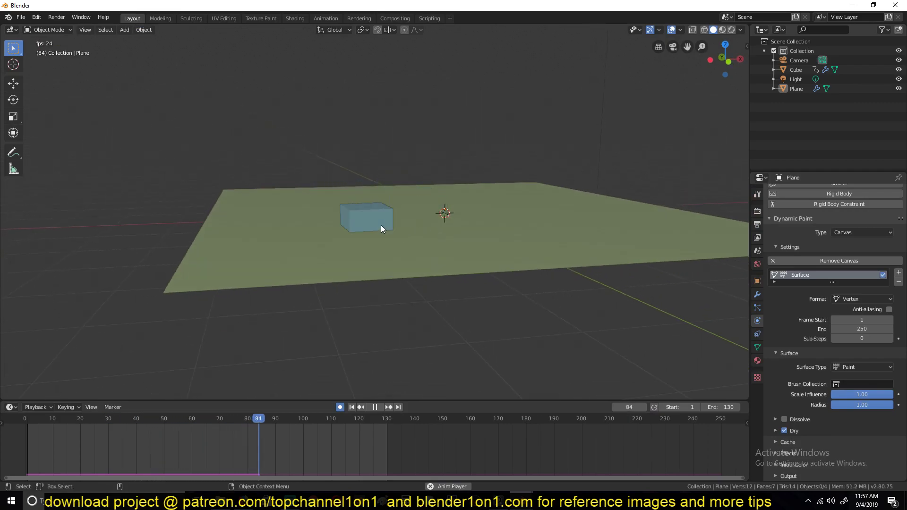
- Set the plane canvas's Dynamic Paint surface type to Displace and select the plane
middle_drag(381, 224, 418, 244)
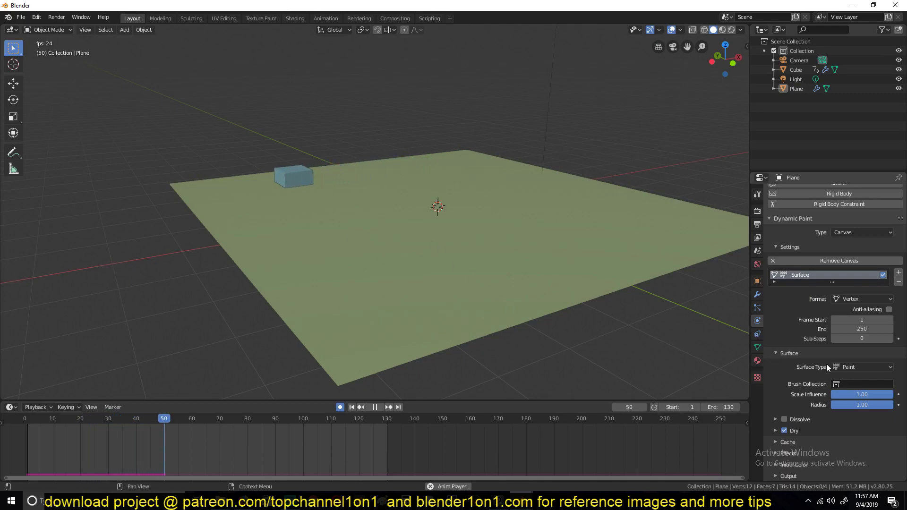
click(851, 367)
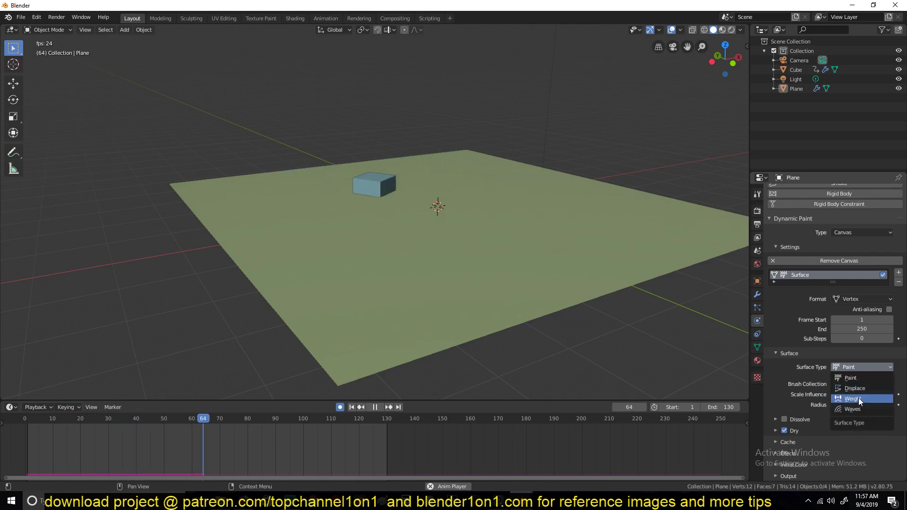
click(859, 391)
mouse_move(486, 214)
middle_down()
mouse_move(451, 169)
mouse_move(492, 226)
middle_up()
click(478, 211)
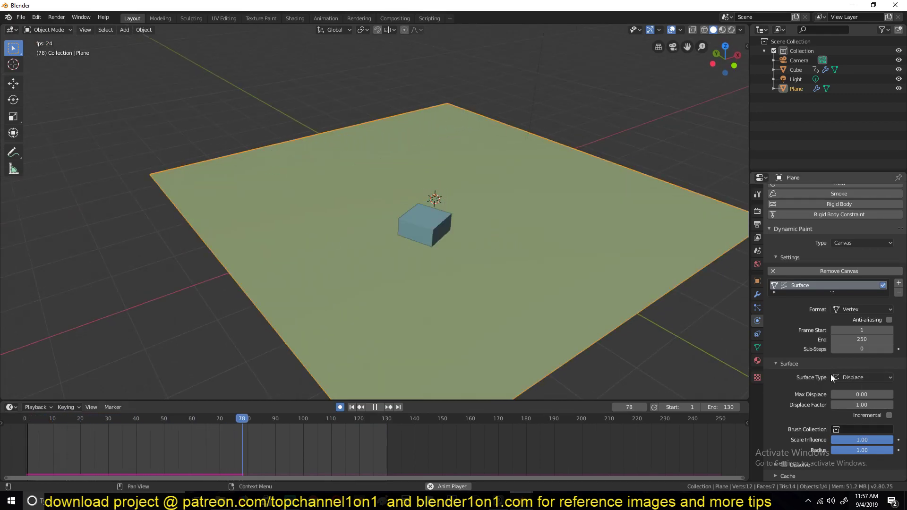
- Show the scene in wireframe shading and inspect the plane's mesh density in Edit Mode
key(z)
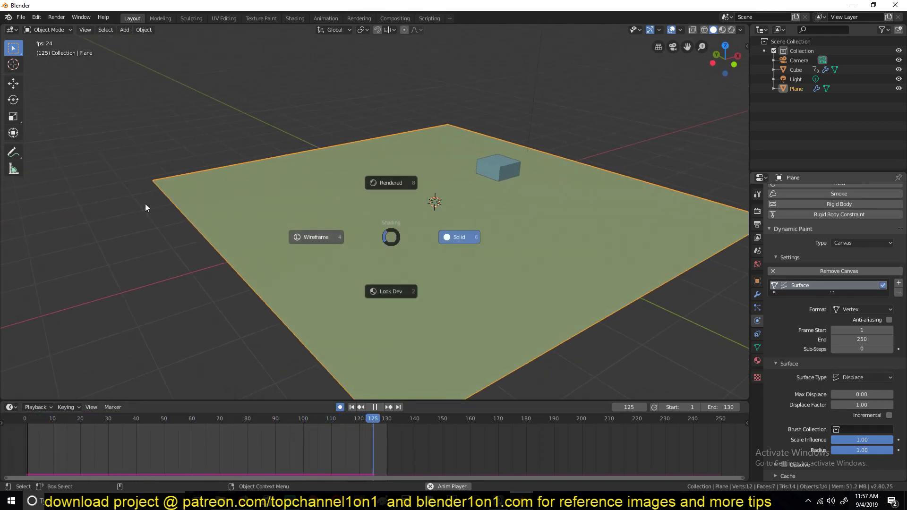
click(150, 205)
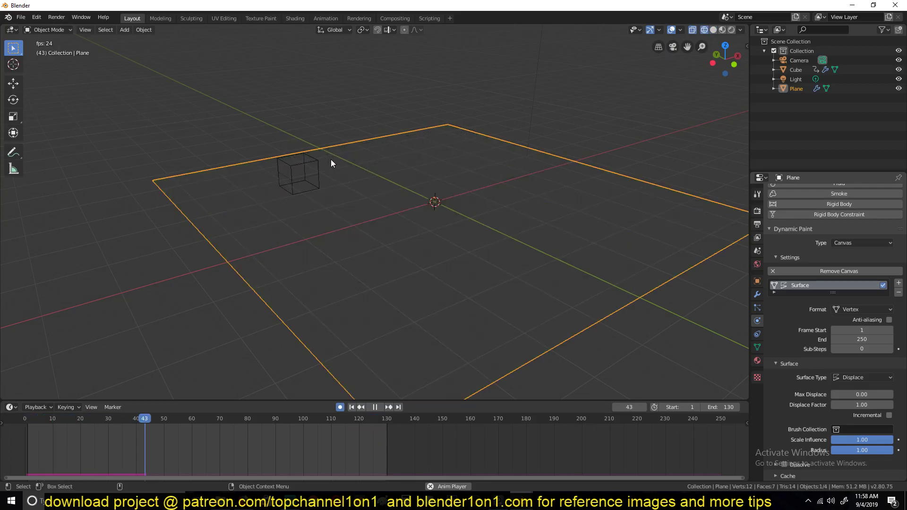
key(Tab)
scroll(470, 236, down, 4)
key(Tab)
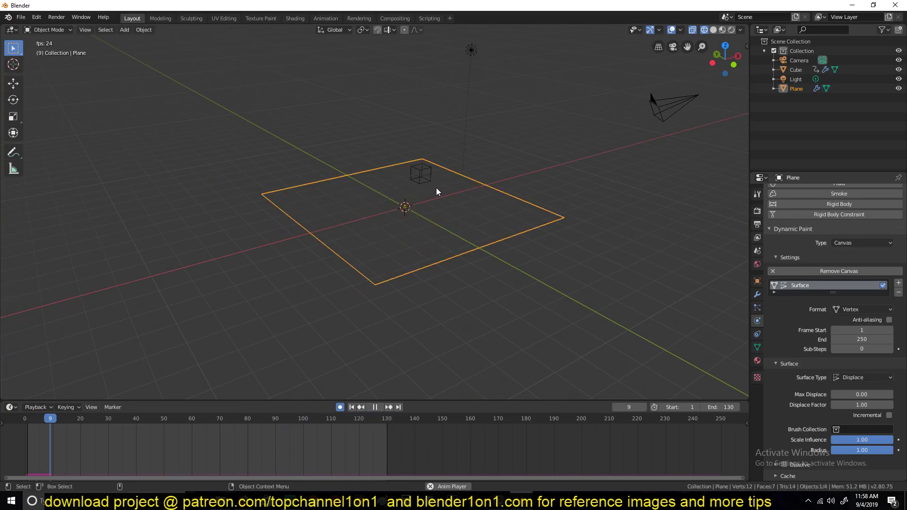
- Stop playback at frame 23 and, in top view, move the cube to the plane's upper-left corner with auto keying on
key(space)
click(381, 180)
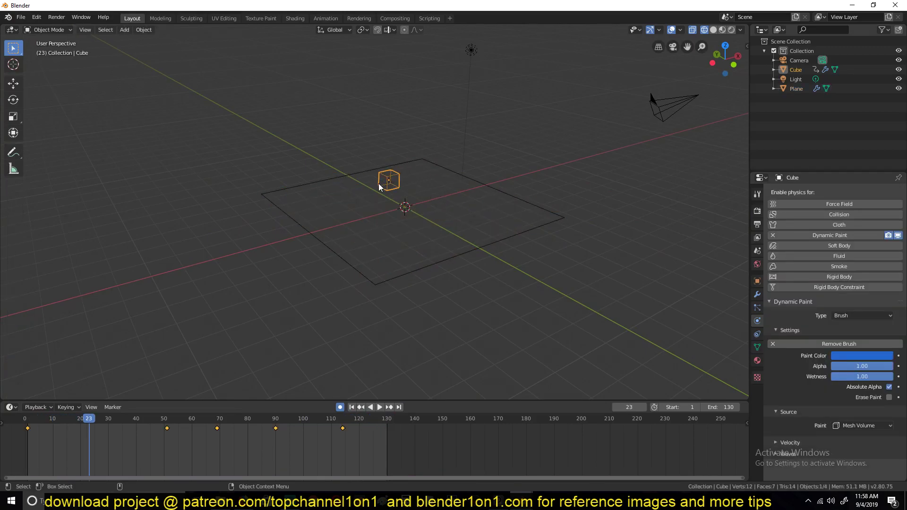
click(372, 293)
middle_drag(379, 259, 381, 233)
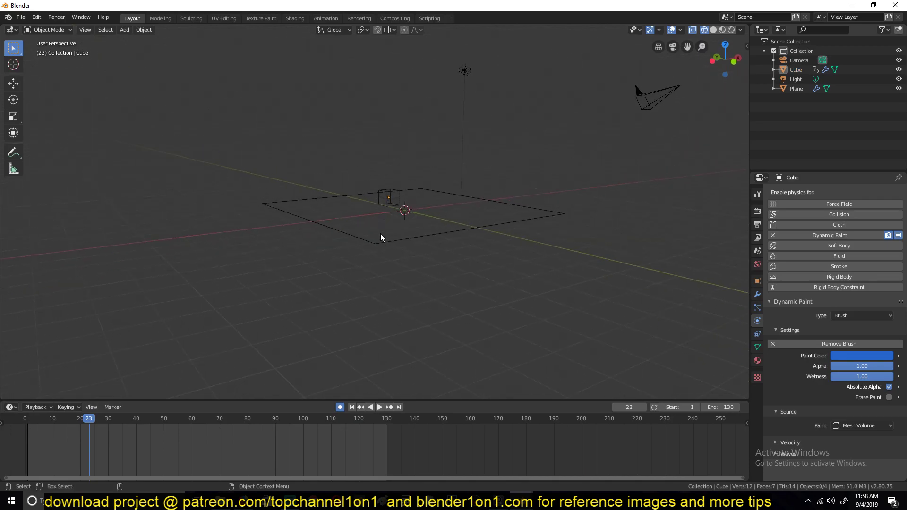
click(378, 243)
key(KP_7)
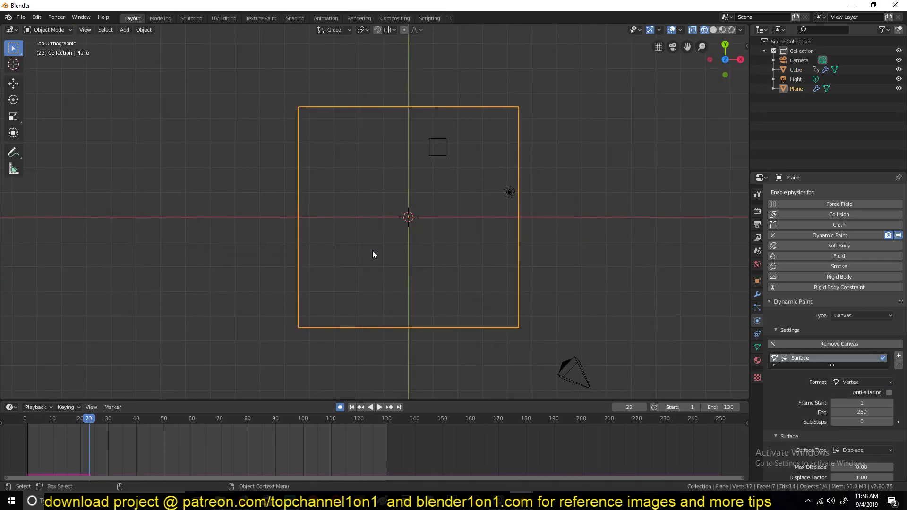
click(442, 147)
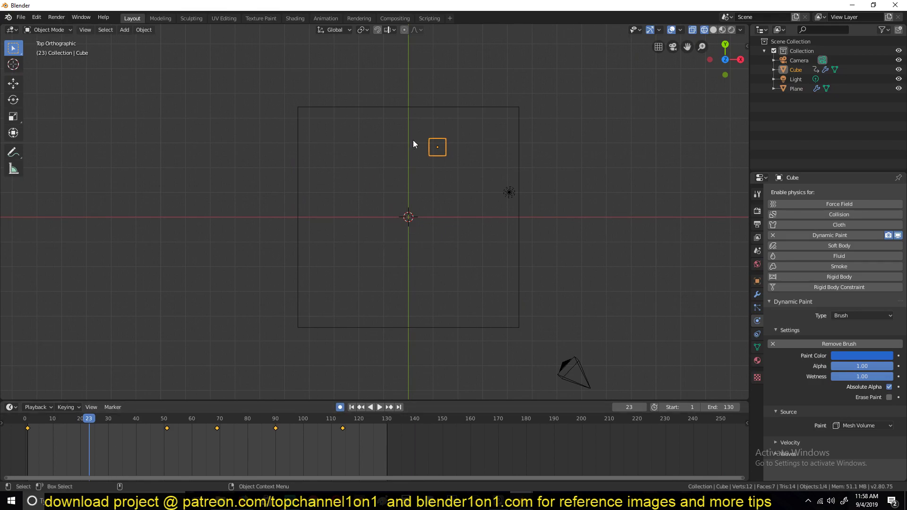
key(g)
click(273, 103)
middle_drag(321, 158, 405, 118)
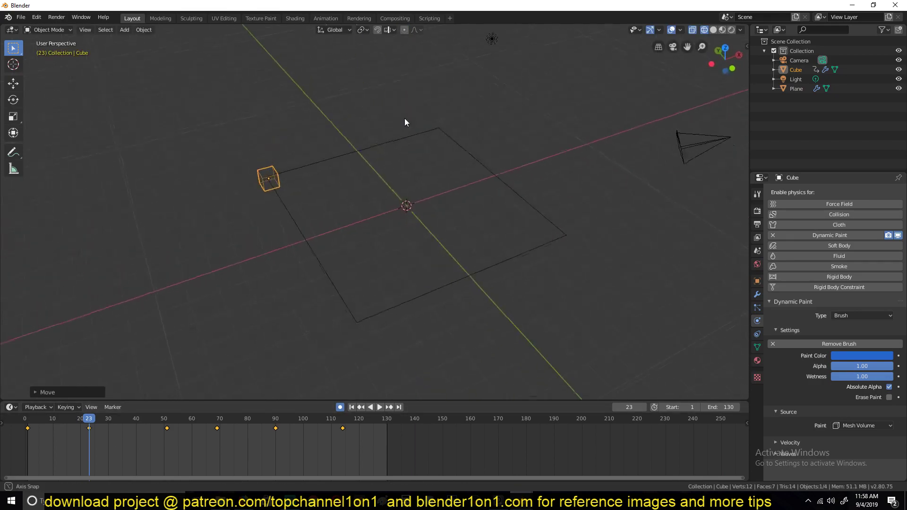
- Play back the cube's animation, return to solid shading and select the plane
click(7, 449)
key(space)
middle_drag(302, 237, 363, 199)
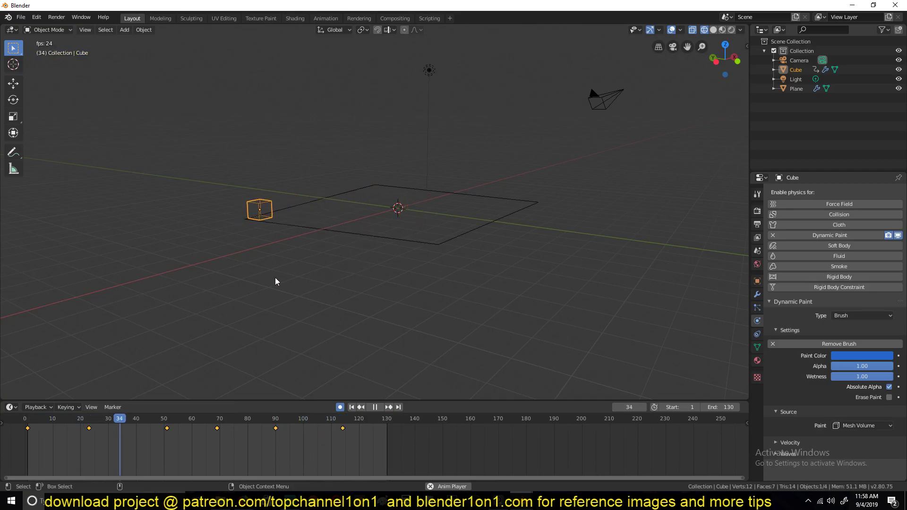
key(z)
mouse_move(462, 263)
middle_down()
mouse_move(386, 271)
mouse_move(402, 269)
mouse_move(393, 262)
middle_up()
click(392, 262)
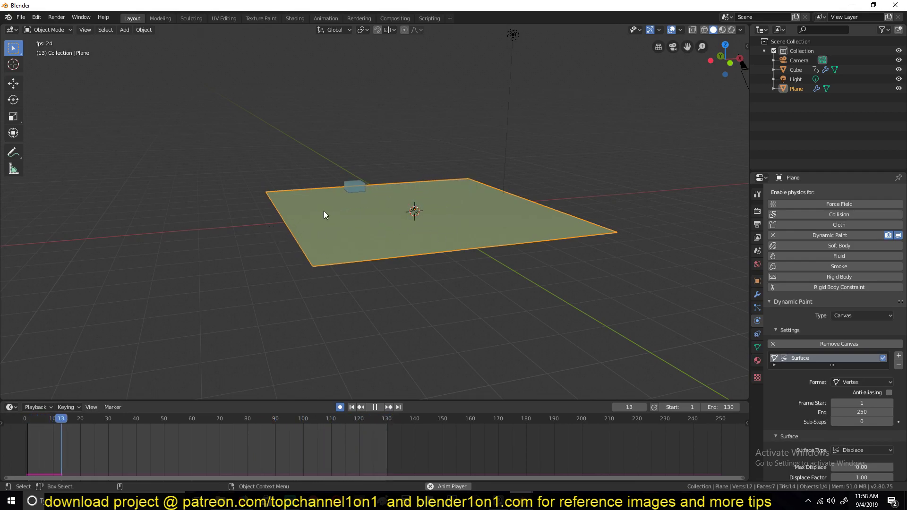
- Stop playback, subdivide the plane twice in Edit Mode and resume the animation in Object Mode
key(space)
key(Tab)
right_click(402, 217)
click(401, 216)
right_click(402, 217)
click(401, 217)
key(Tab)
key(space)
middle_drag(471, 273, 435, 241)
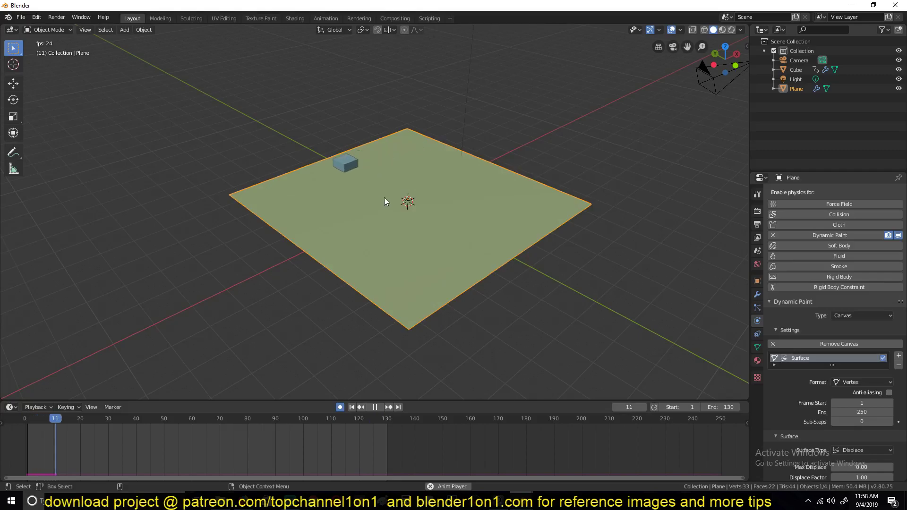
- Check the plane's wireframe, return to solid shading and subdivide the plane four more times in Edit Mode
key(shift+z)
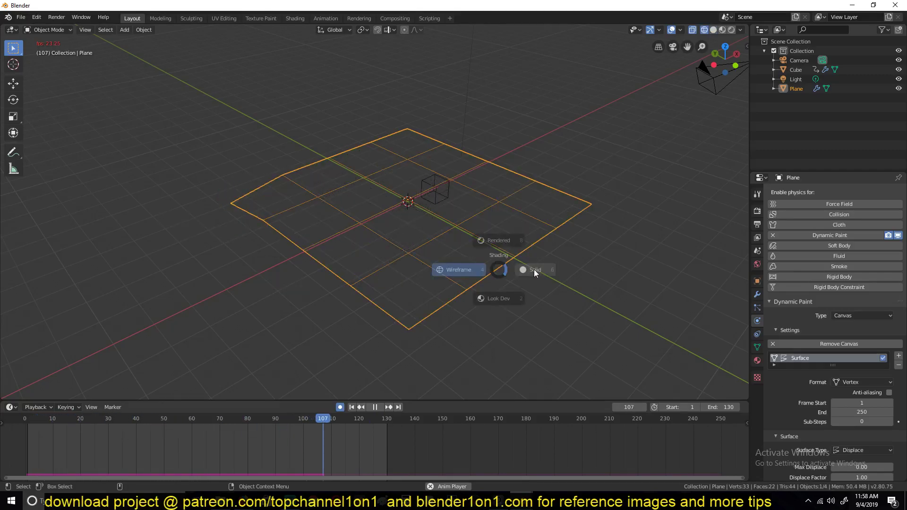
key(shift+z)
key(Tab)
right_click(466, 210)
click(466, 210)
right_click(467, 211)
click(466, 211)
right_click(467, 211)
click(466, 211)
right_click(466, 211)
click(466, 211)
key(Tab)
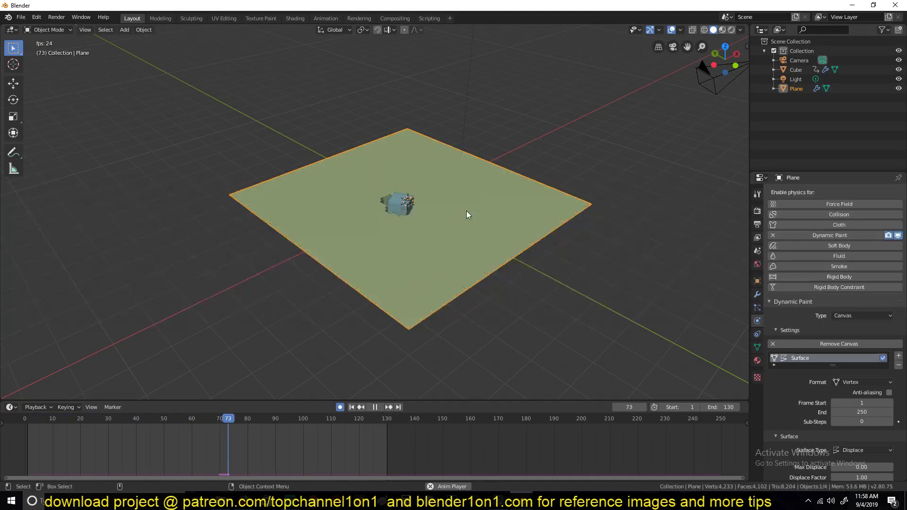
- Examine the cube's displacement trail across the plane from several angles and shade the plane smooth
middle_drag(544, 237, 488, 220)
middle_drag(441, 203, 501, 246)
middle_drag(469, 219, 421, 191)
right_click(482, 223)
click(470, 225)
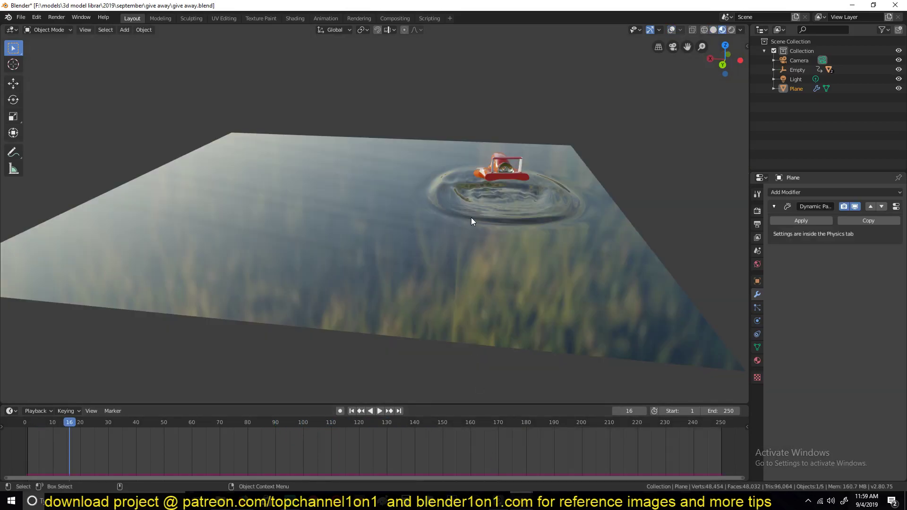
- Play a few frames of the finished boat ripple animation in the "give away.blend" scene and stop it
key(space)
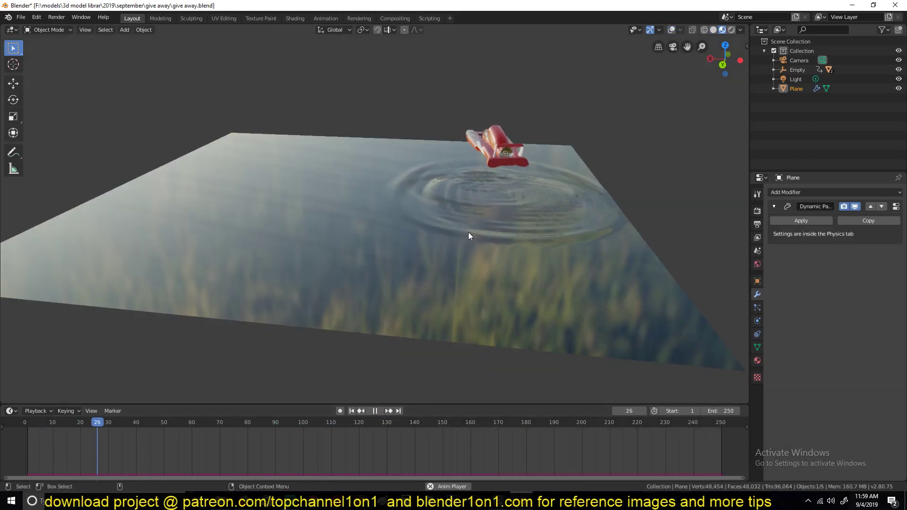
key(space)
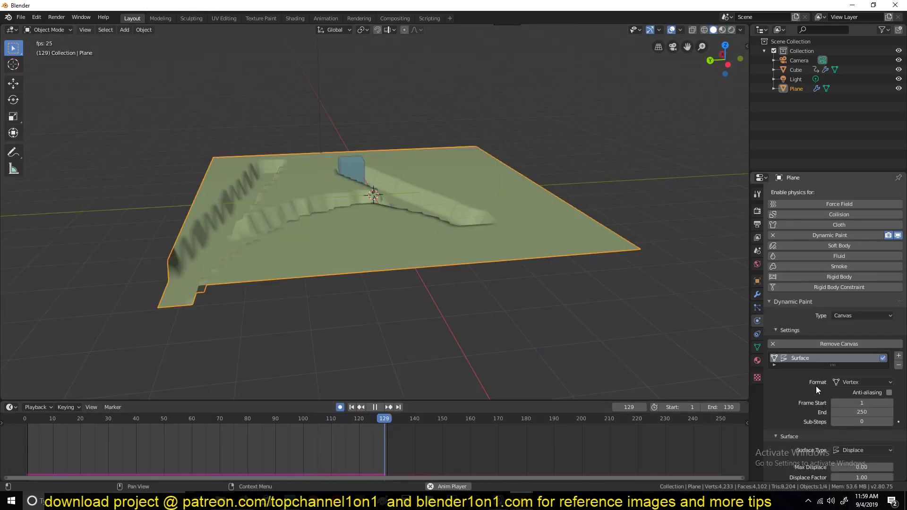
- Set the plane canvas's Dynamic Paint surface type to Waves in the cube scene and view the moving surface
scroll(864, 421, down, 4)
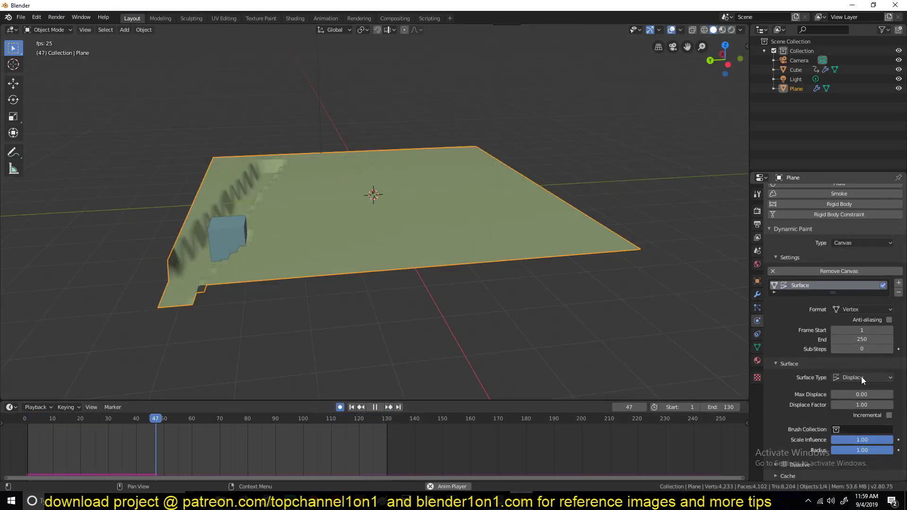
click(861, 376)
click(849, 419)
middle_drag(686, 350, 446, 286)
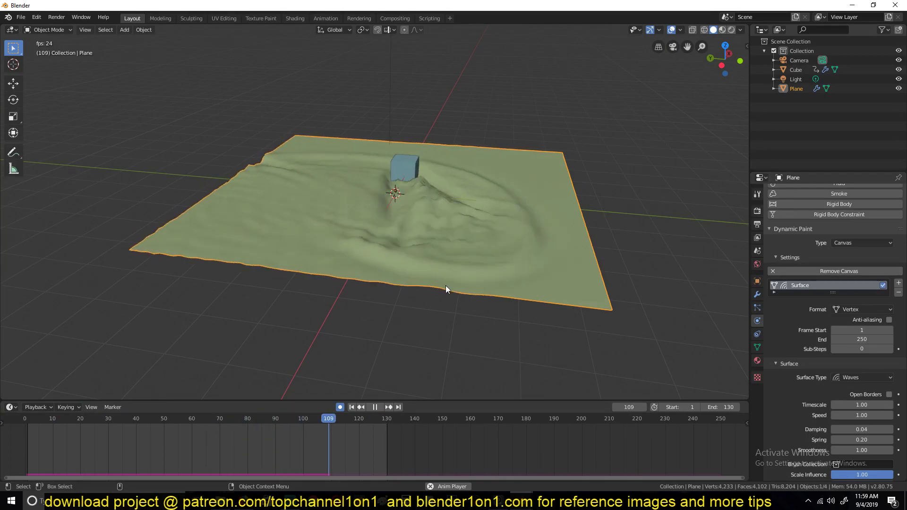
- Select the cube, stretch its keyframes over a longer range from frame 0 and play back the slower motion
key(space)
click(118, 242)
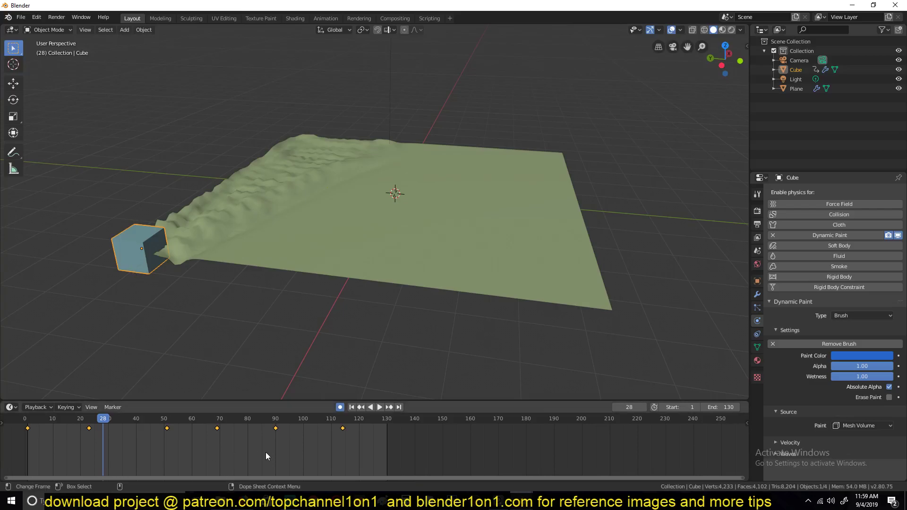
right_click(26, 435)
key(s)
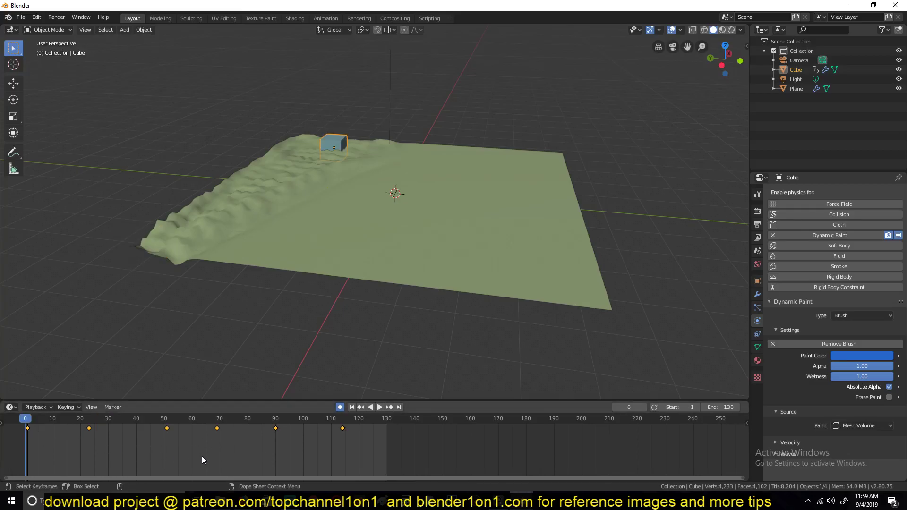
click(515, 455)
key(space)
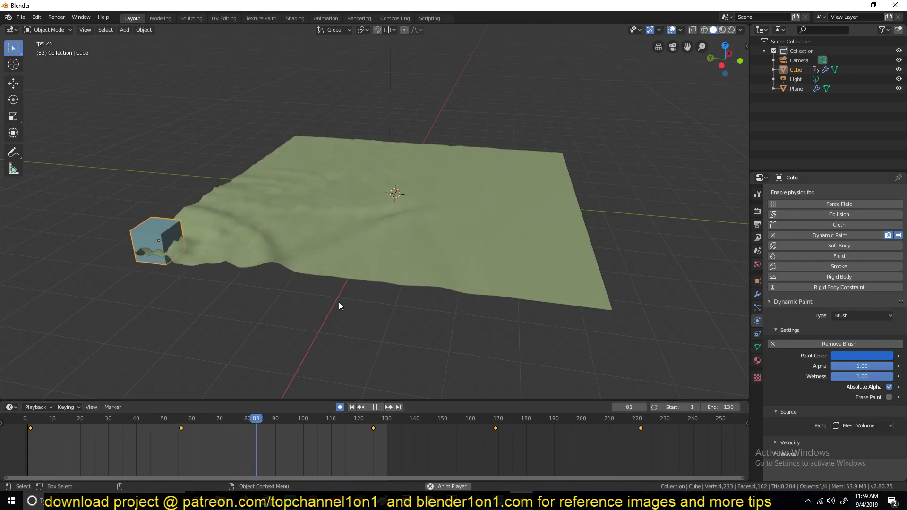
key(space)
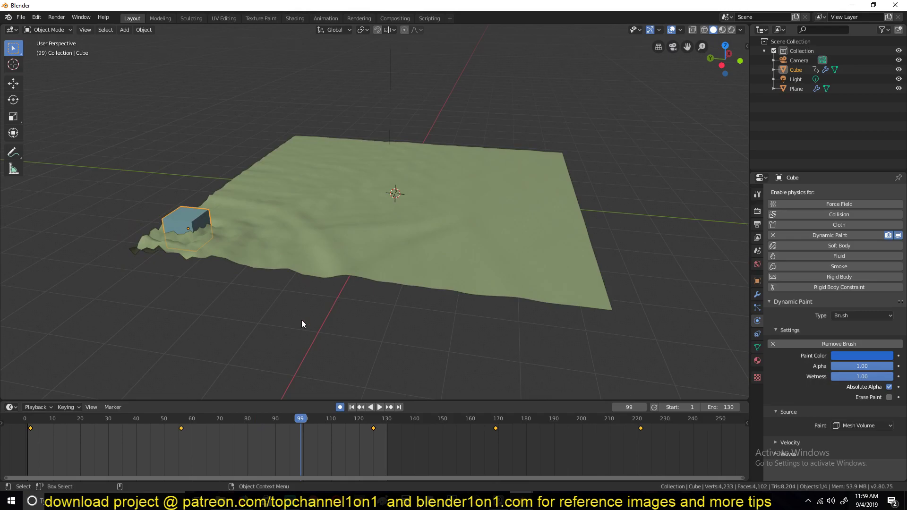
- Delete all of the cube's animation keyframes
right_click(308, 472)
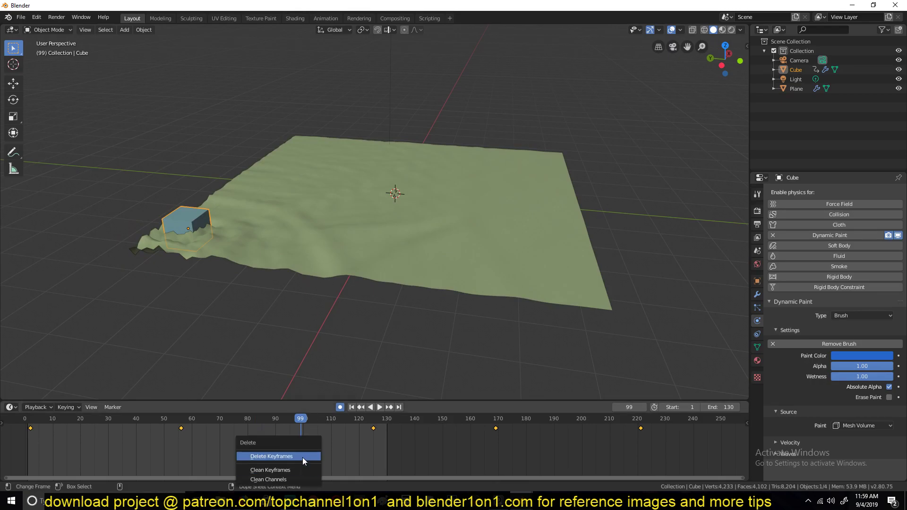
click(302, 456)
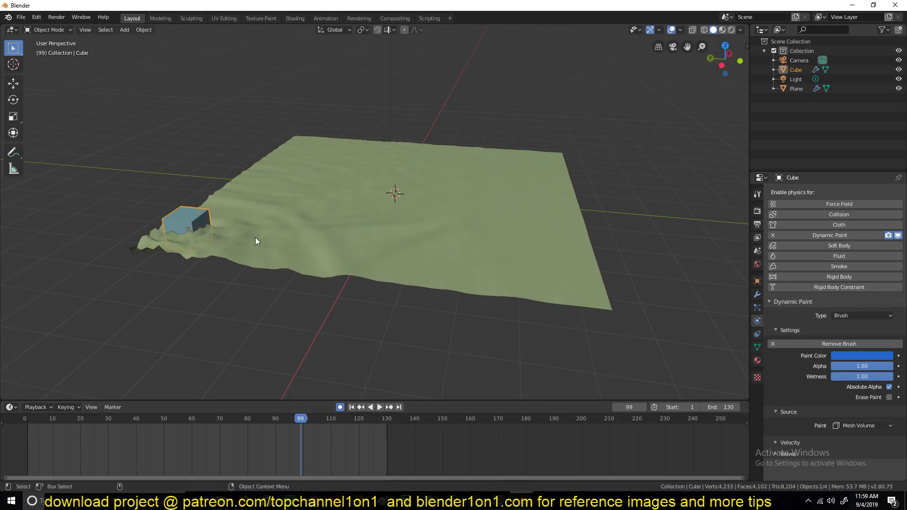
- Record the cube moving freely around the plane in top view with auto keying during playback
key(KP_7)
key(space)
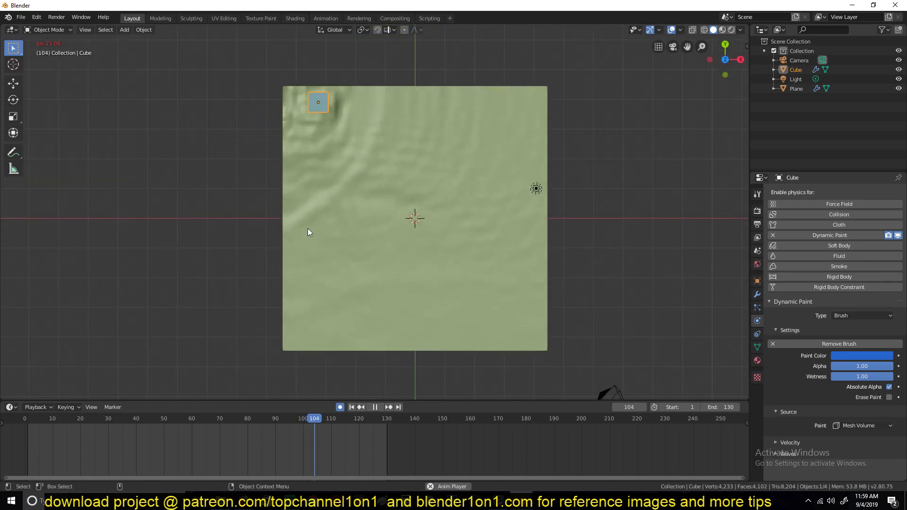
key(g)
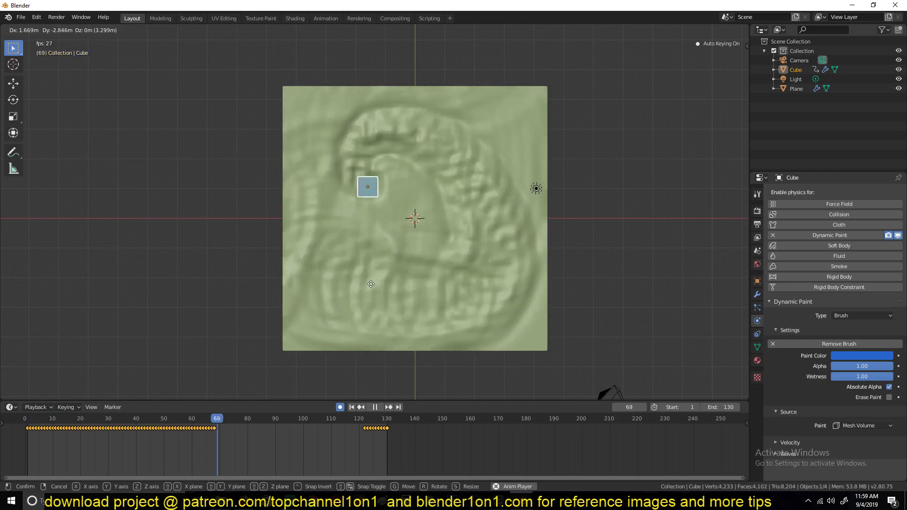
click(286, 174)
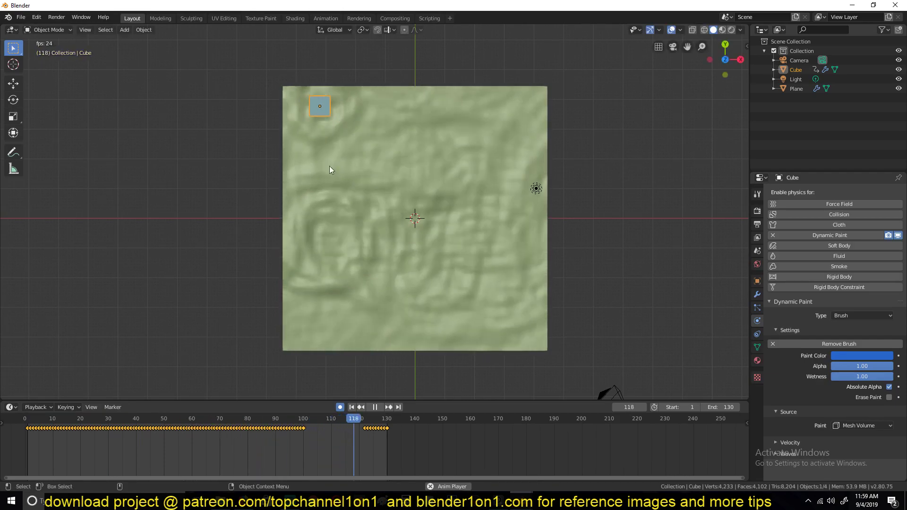
key(space)
- Paint additional overlapping white strokes on the image in the Texture Paint workspace and return to Layout
click(262, 18)
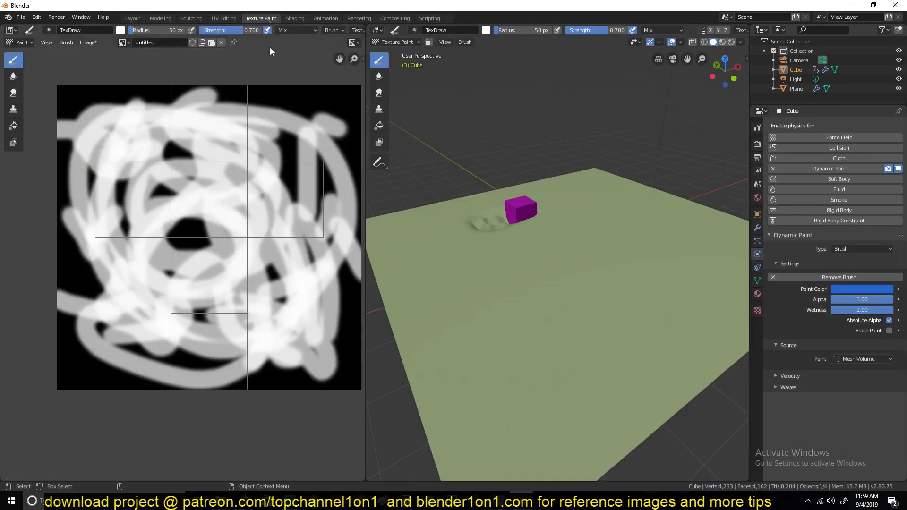
drag(239, 203, 257, 146)
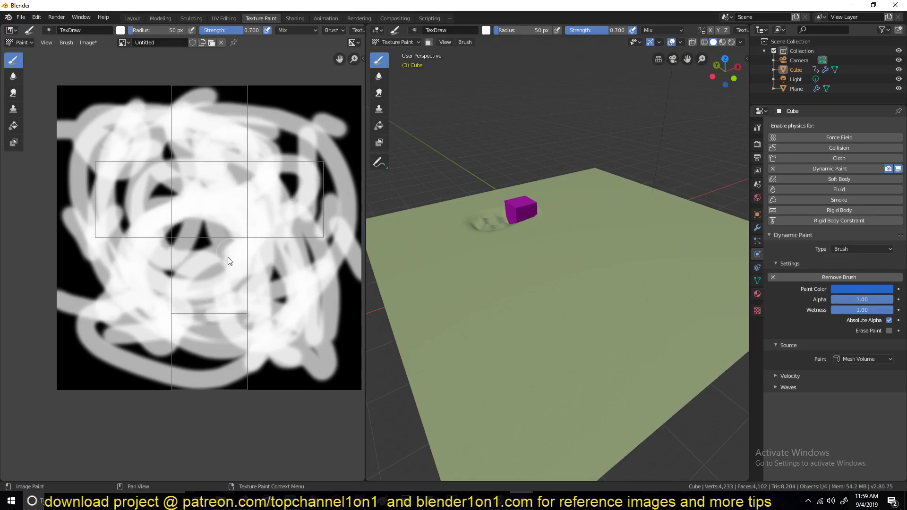
drag(118, 178, 165, 187)
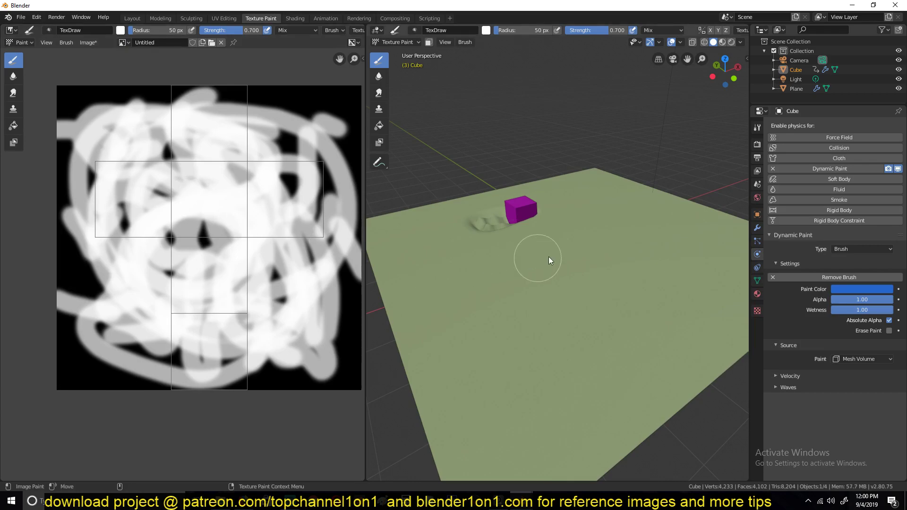
click(141, 19)
- Delete the cube's recorded motion keyframes from the timeline
key(x)
click(387, 444)
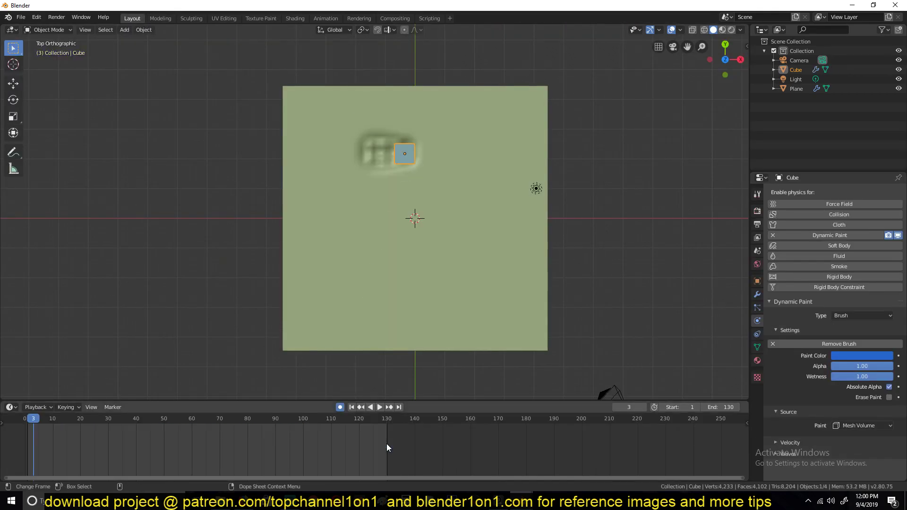
- Add a plain axes empty at the plane's centre, enlarge it, and raise it slightly along Z
key(shift+a)
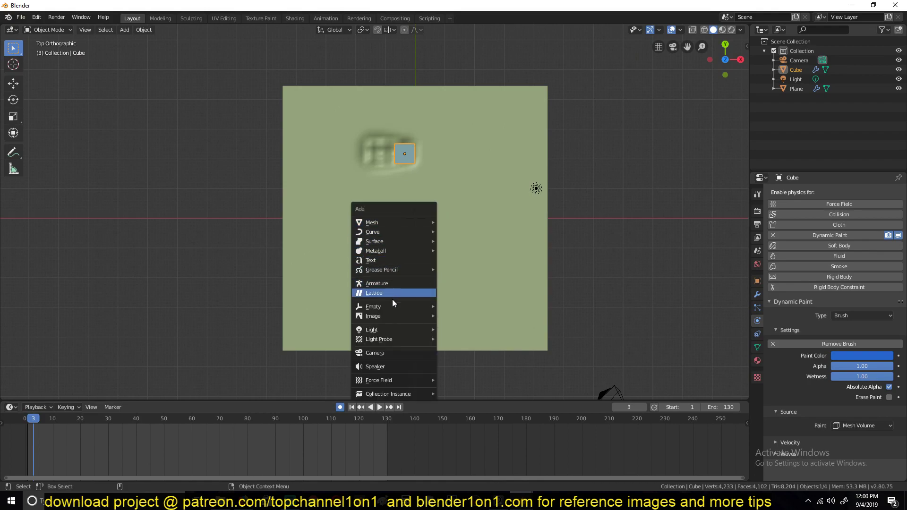
mouse_move(396, 308)
click(465, 306)
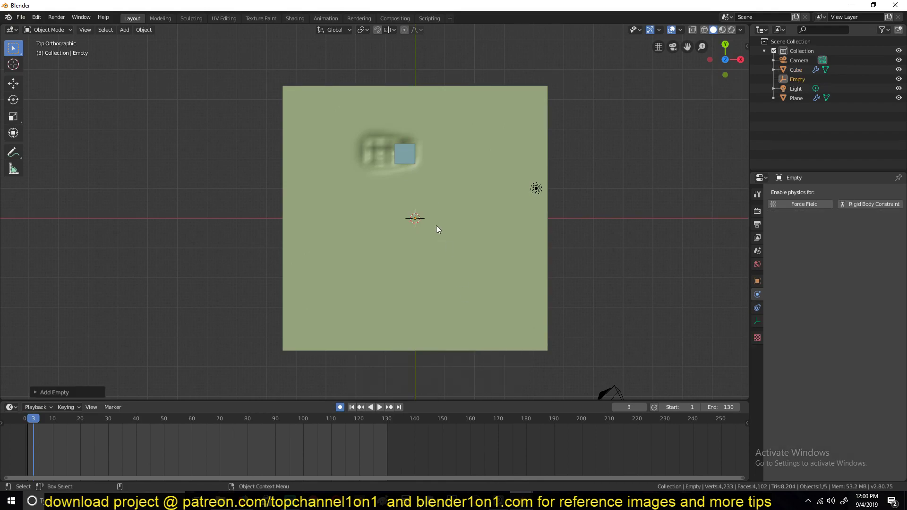
key(s)
click(530, 237)
middle_drag(530, 237, 435, 164)
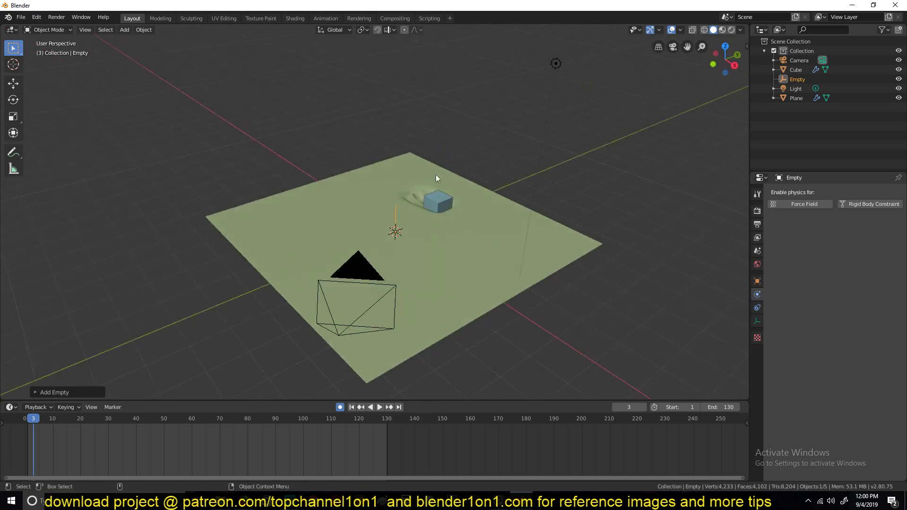
key(g)
key(z)
click(439, 229)
- Parent the cube to the empty as the active object
click(441, 208)
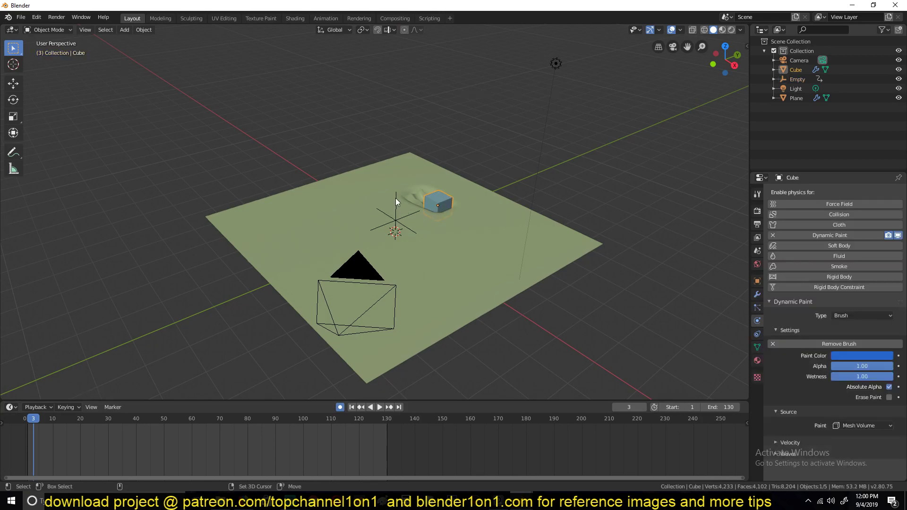
shift+click(397, 200)
key(ctrl+p)
click(401, 206)
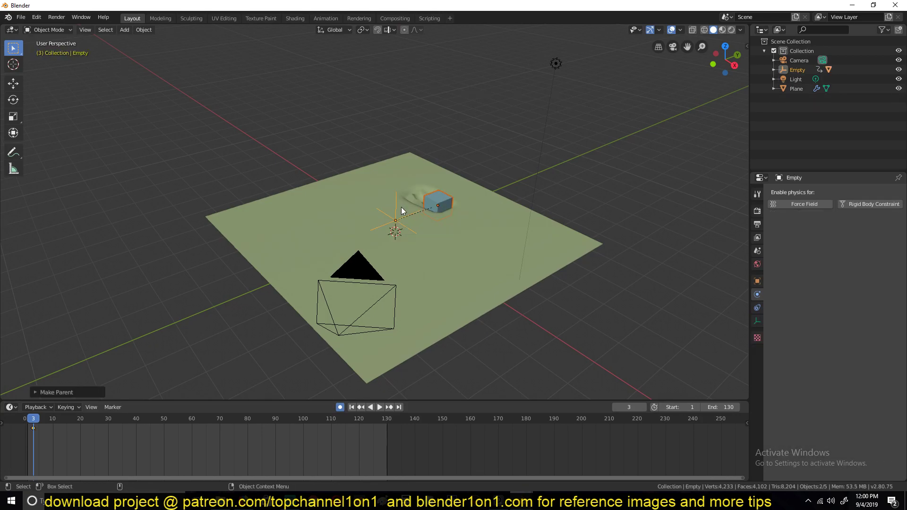
- Advance to frame 103 and rotate the empty about 295° around the Z axis with auto keying on
click(395, 200)
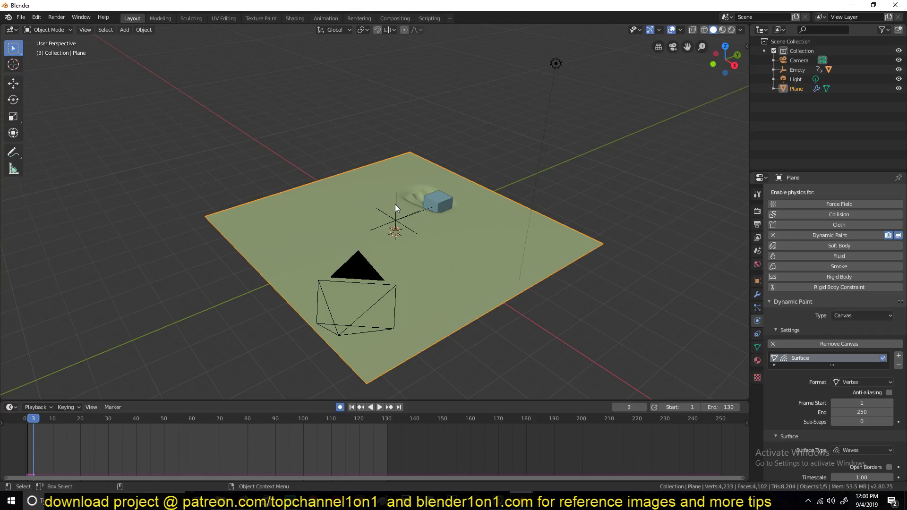
click(395, 205)
key(space)
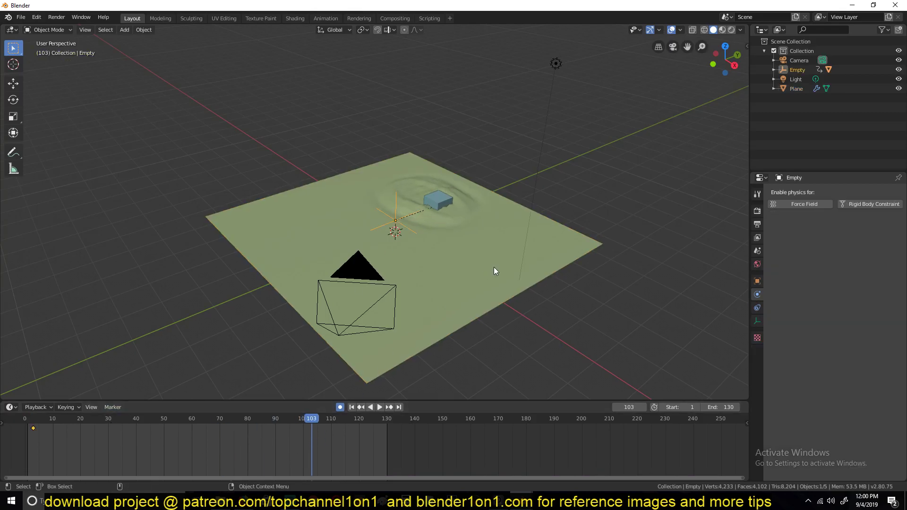
key(r)
key(z)
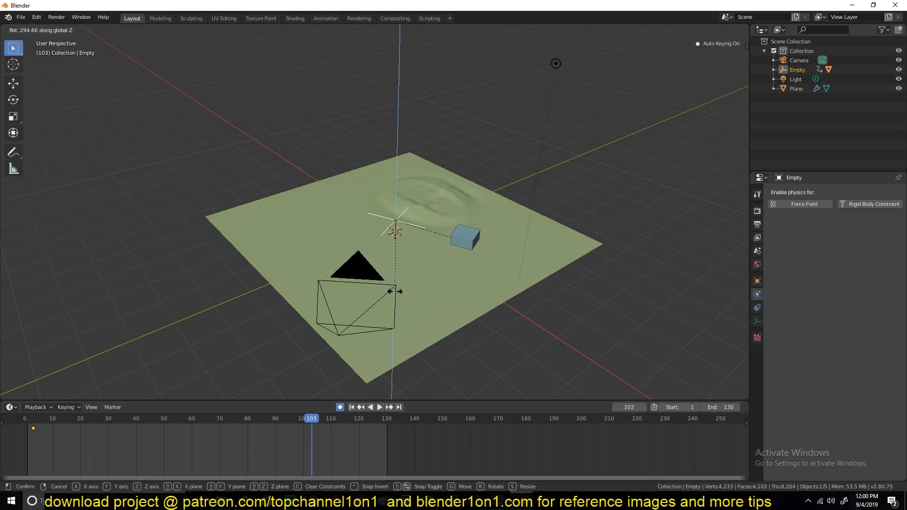
click(391, 291)
- Play back the animation from the start and examine the waves made by the orbiting cube from several angles
click(32, 444)
key(space)
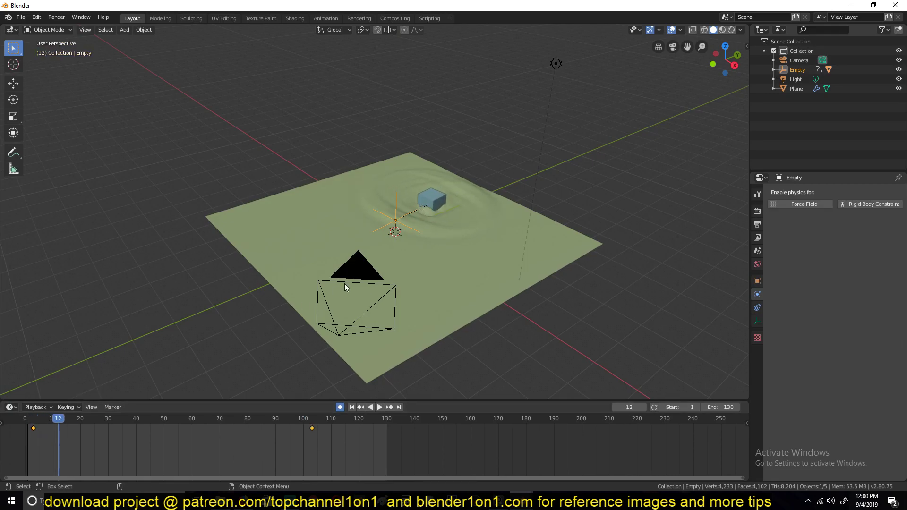
key(space)
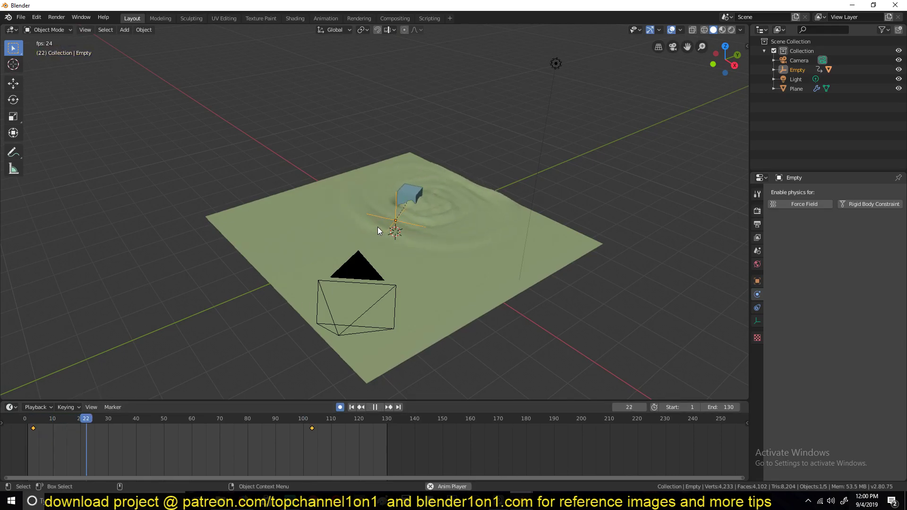
middle_drag(378, 227, 502, 231)
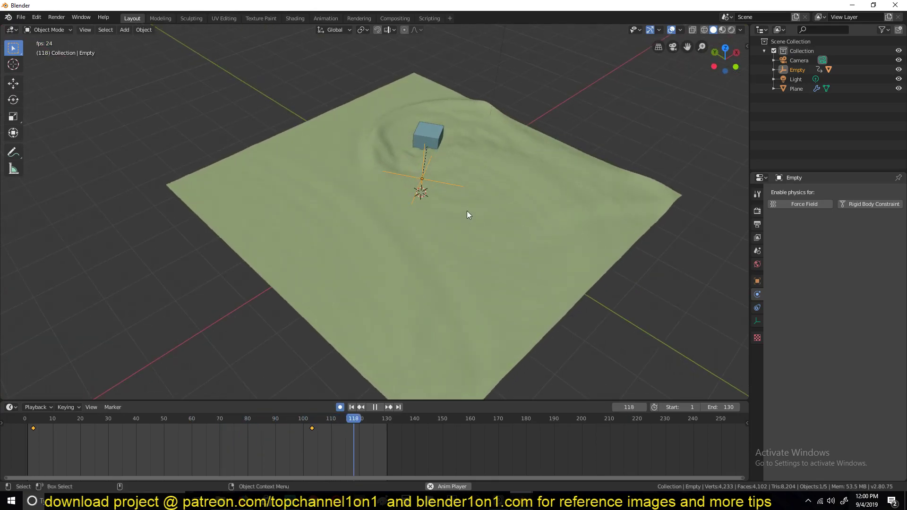
middle_drag(403, 191, 474, 216)
- Create a new material for the plane in the Shading workspace and set its Transmission to 1
click(489, 209)
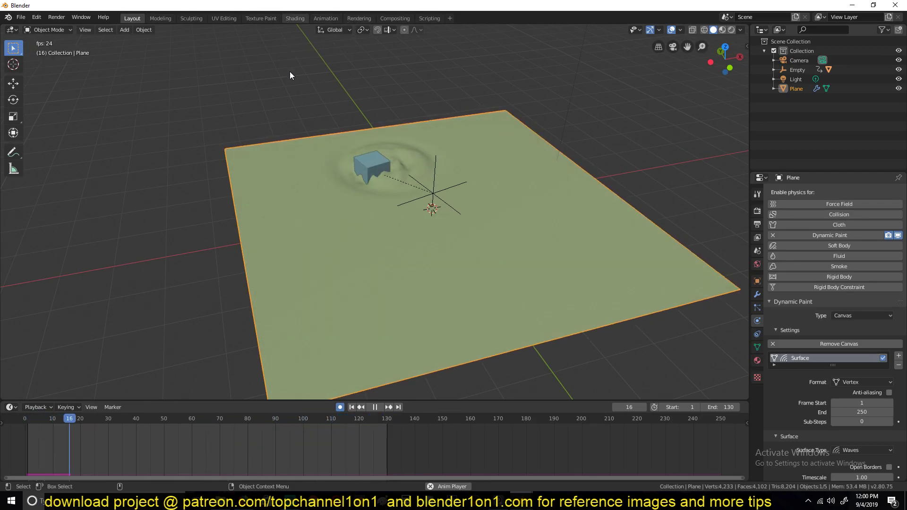
key(ctrl+Page_Down)
key(ctrl+Page_Down)
key(ctrl+Page_Down)
key(ctrl+Page_Down)
key(ctrl+Page_Down)
click(465, 293)
scroll(463, 413, up, 4)
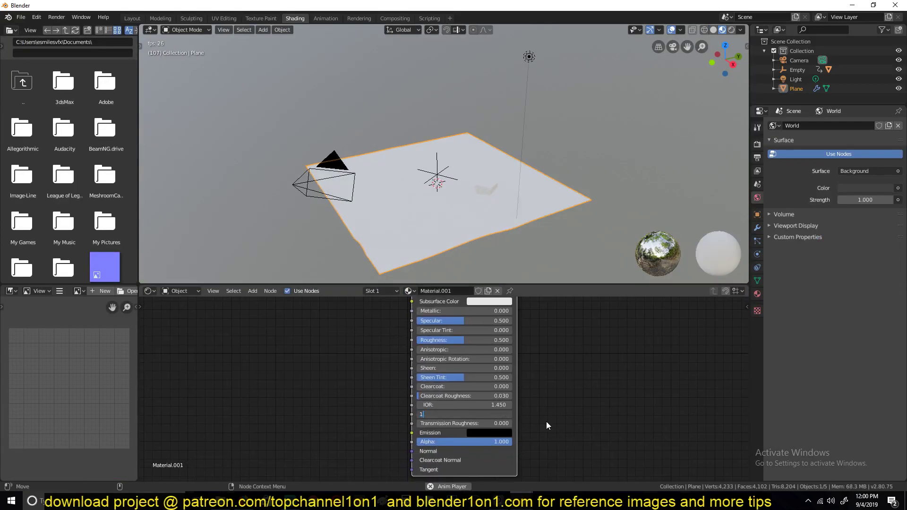
key(Return)
- Set the plane material's Roughness to 0
scroll(468, 234, up, 3)
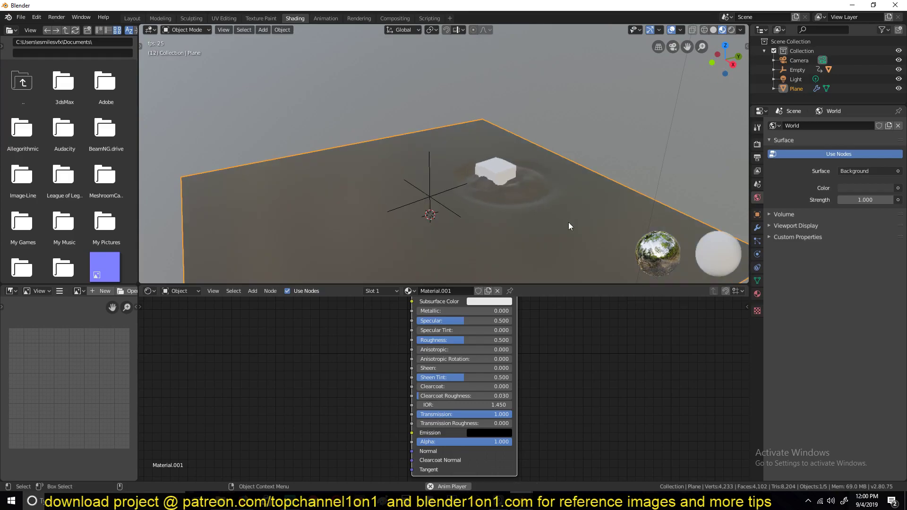
shift+middle_drag(568, 222, 548, 173)
click(740, 30)
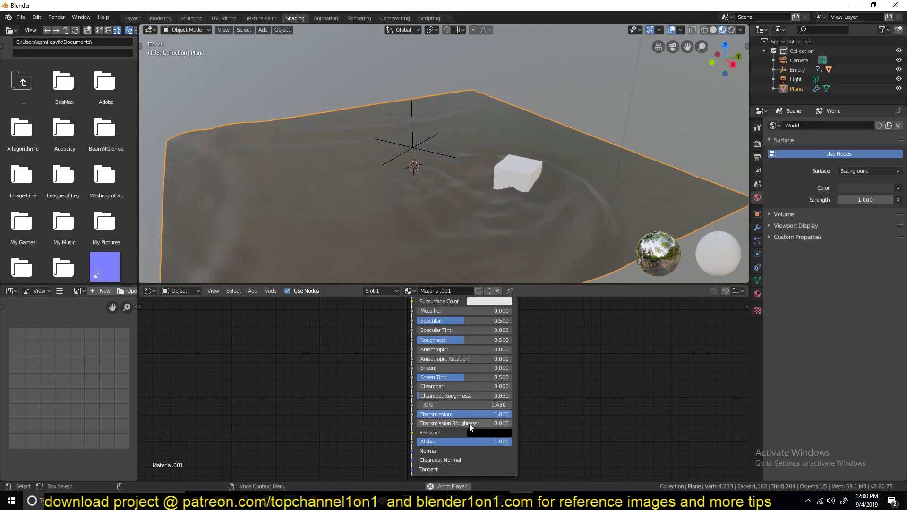
shift+scroll(475, 379, up, 2)
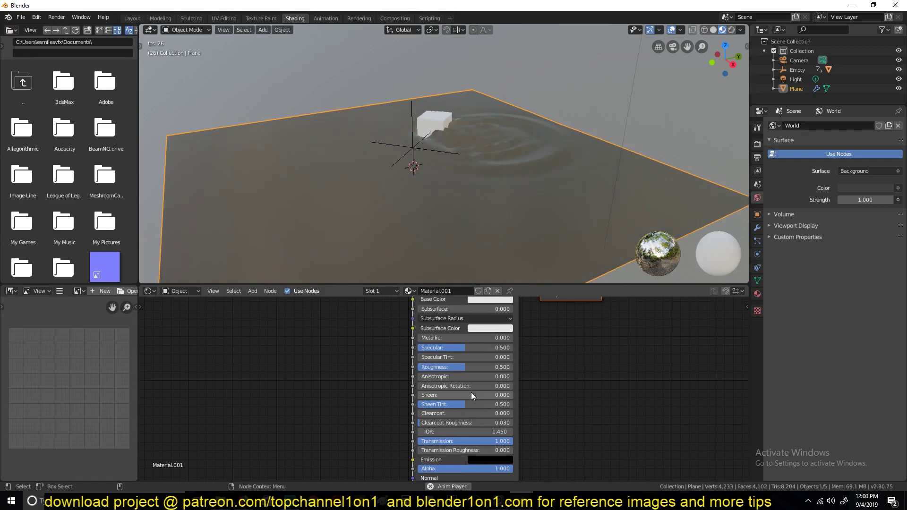
drag(467, 367, 420, 367)
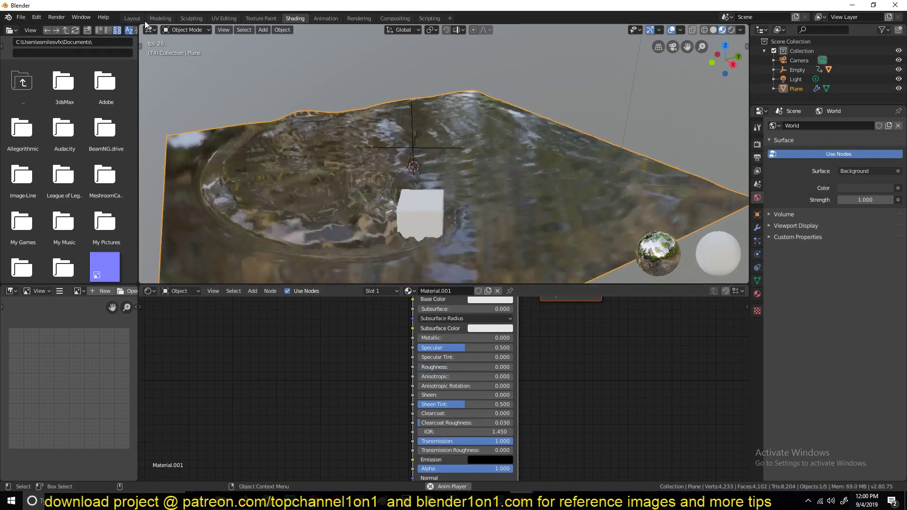
- Return to the Layout workspace and display it in material preview shading lit by the grassy sunset environment
click(133, 18)
click(722, 30)
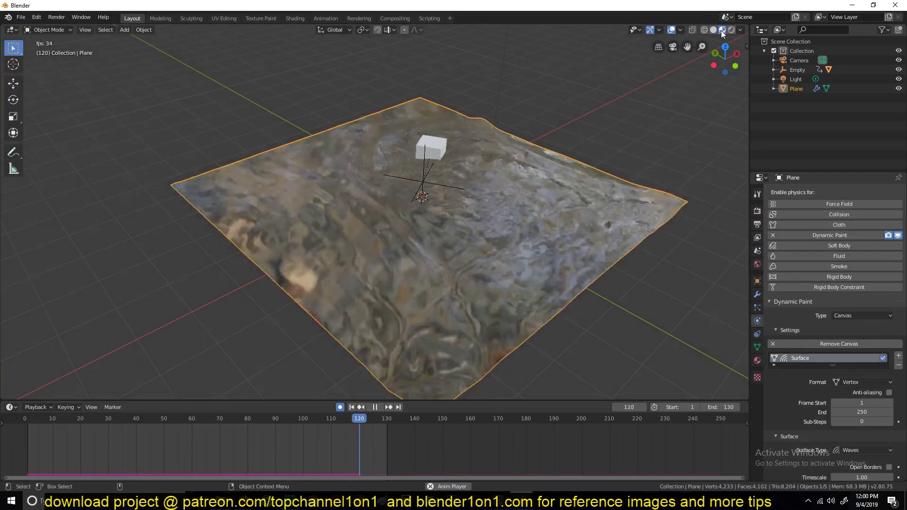
click(733, 30)
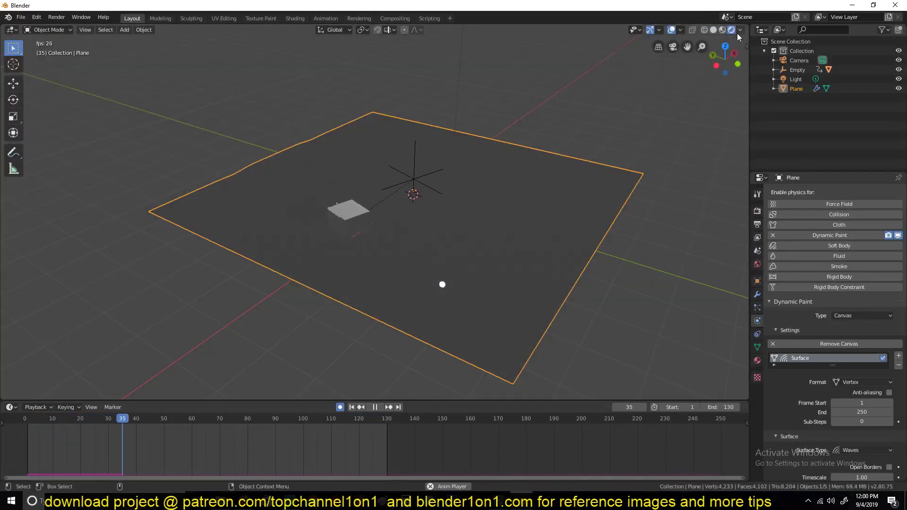
click(722, 30)
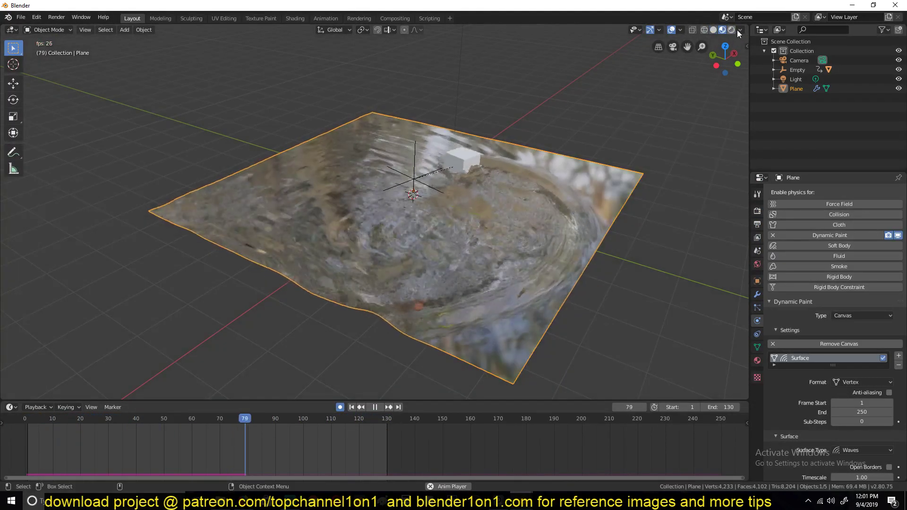
click(741, 29)
click(732, 109)
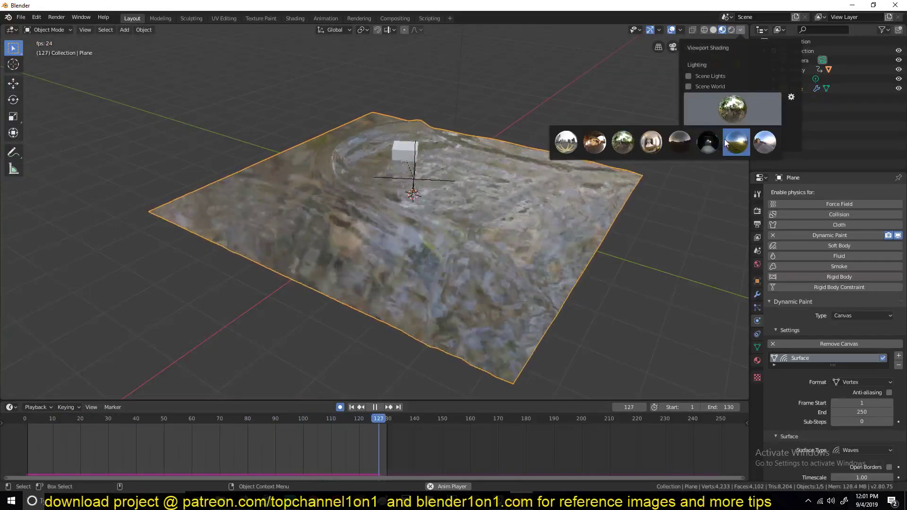
click(736, 142)
- Examine the reflective water waves during playback from different angles and stop the animation at frame 54
middle_drag(564, 142, 492, 118)
scroll(534, 151, up, 5)
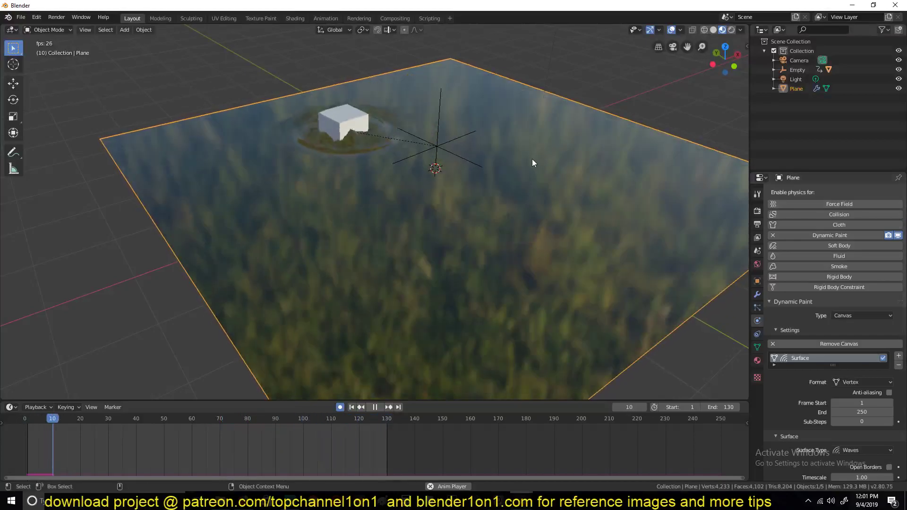
scroll(533, 158, down, 3)
middle_drag(495, 164, 371, 189)
key(space)
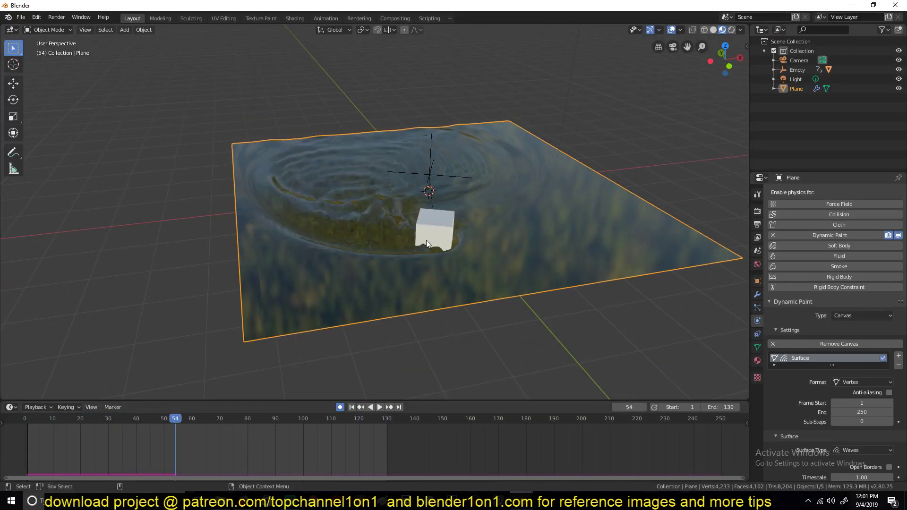
- Switch to the give away.blend window and compare the ripples around the racing boat with those in the cube scene
click(486, 501)
click(464, 452)
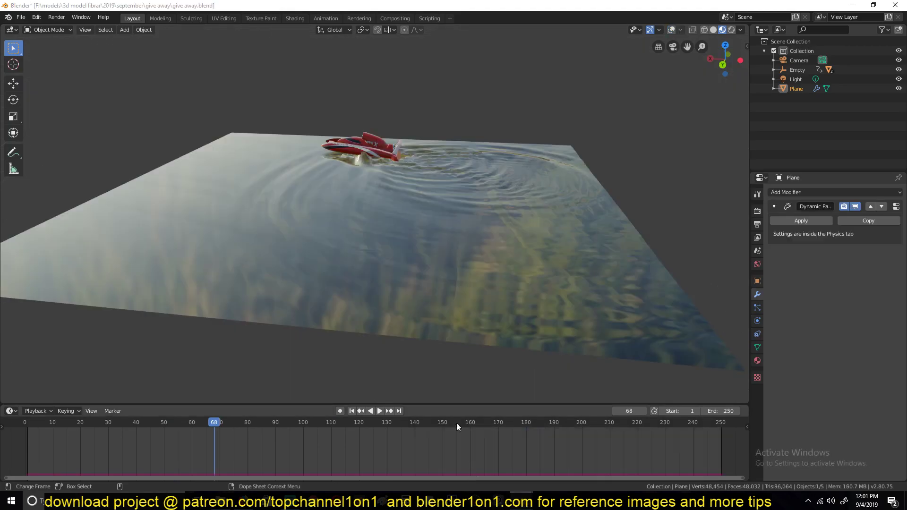
middle_drag(449, 270, 506, 228)
scroll(485, 247, up, 3)
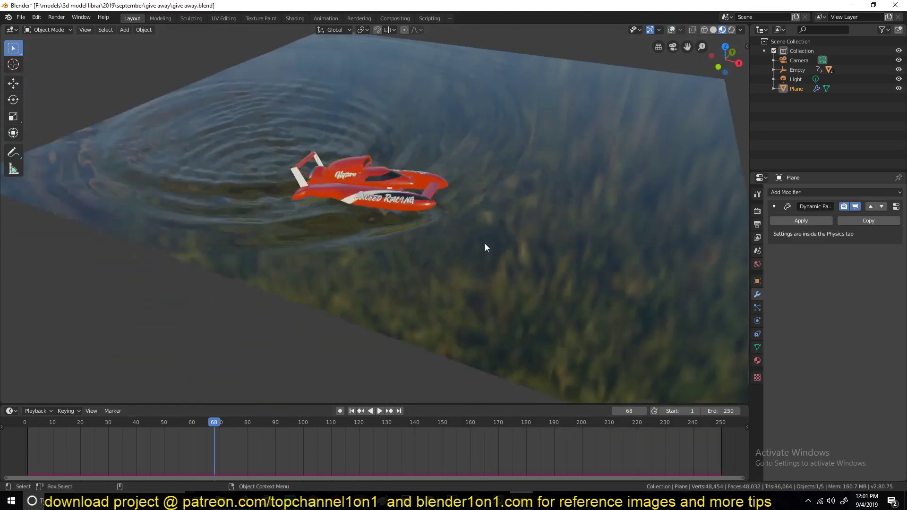
scroll(485, 247, up, 1)
click(409, 188)
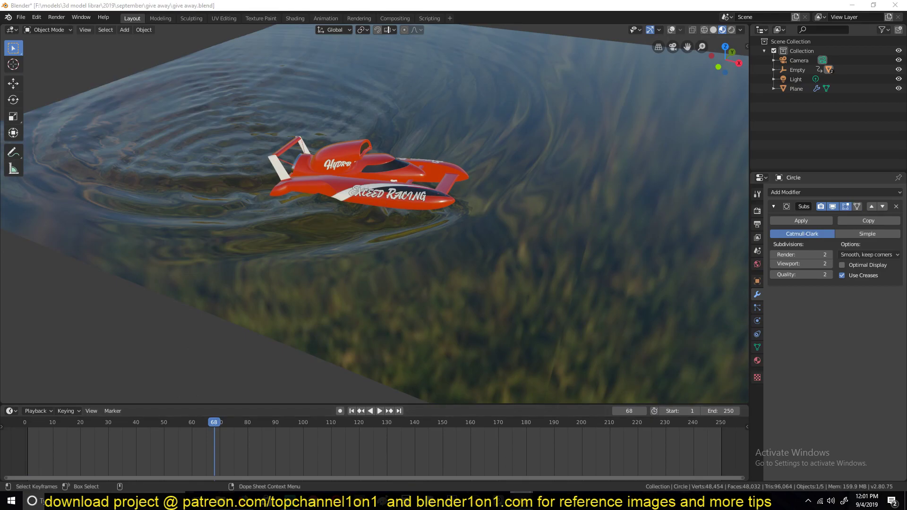
click(546, 465)
scroll(441, 233, up, 3)
middle_drag(379, 226, 419, 235)
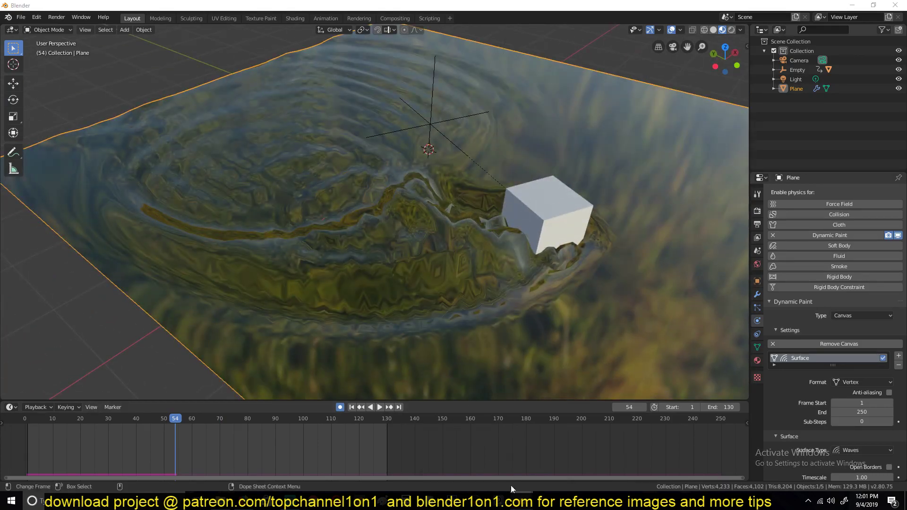
click(467, 447)
scroll(423, 234, up, 3)
mouse_move(401, 191)
middle_down()
mouse_move(356, 185)
mouse_move(447, 235)
mouse_move(399, 208)
middle_up()
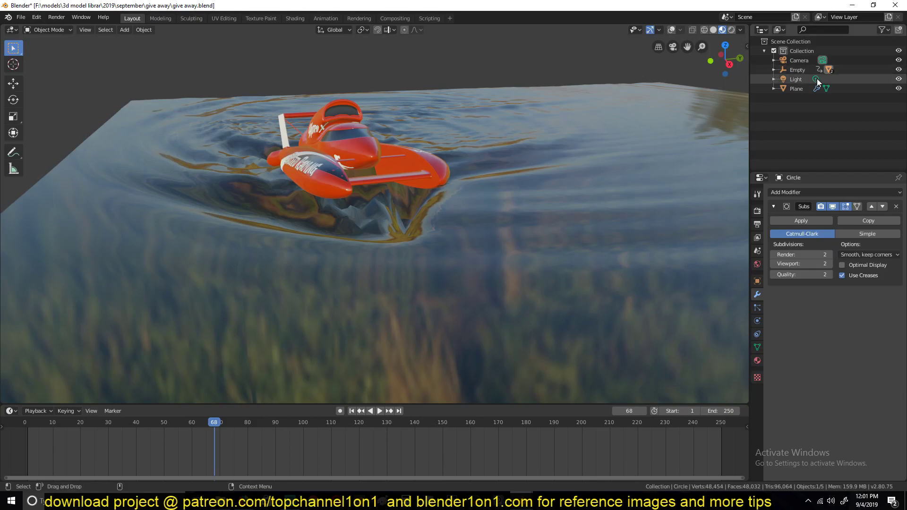
middle_drag(299, 110, 424, 169)
scroll(424, 169, up, 3)
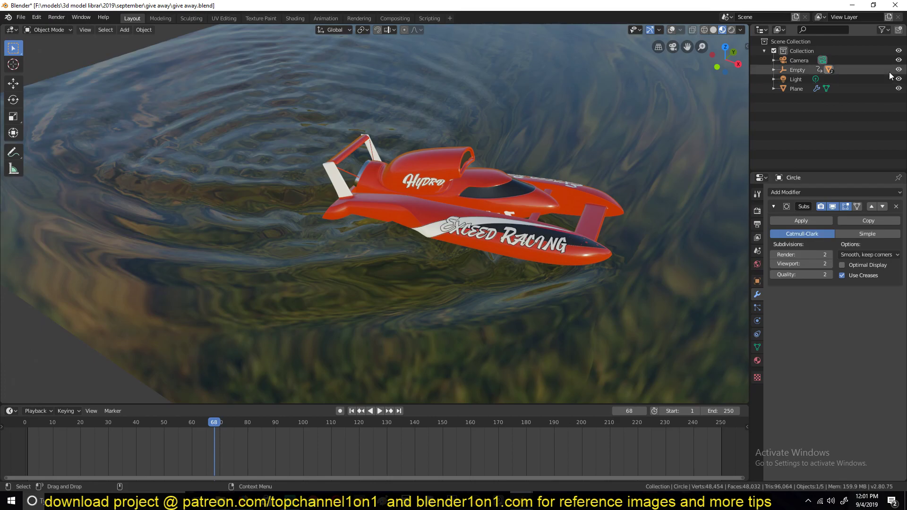
- Reveal the hidden wedge-shaped brush object under the boat, inspect it, and hide it again
click(798, 88)
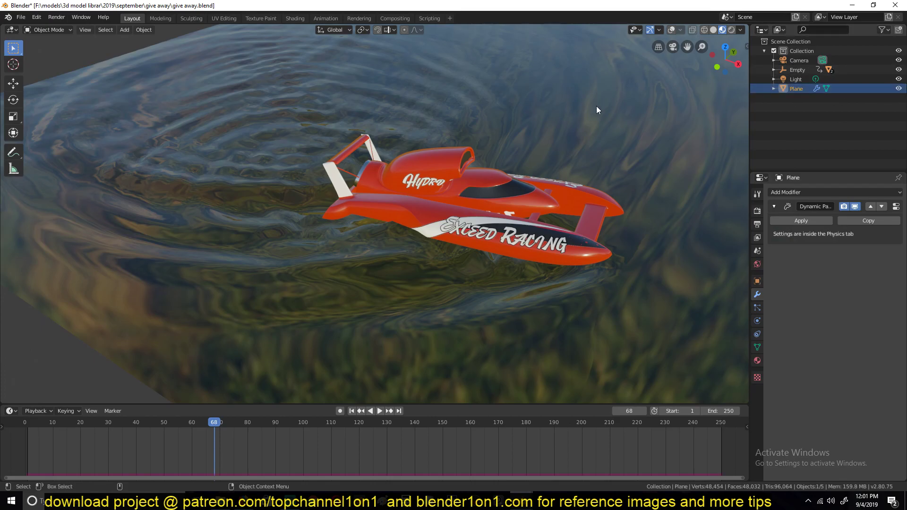
key(alt+h)
middle_drag(479, 215, 538, 181)
click(417, 137)
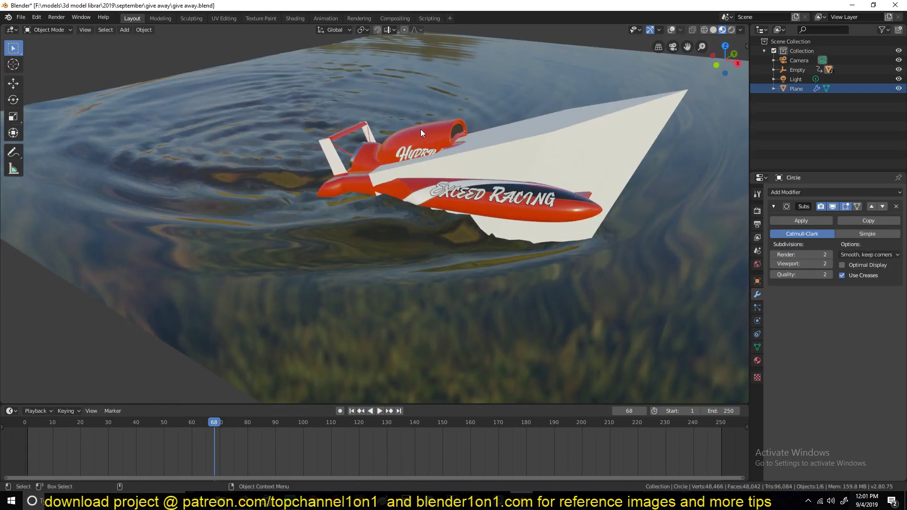
click(595, 148)
middle_drag(618, 133, 632, 126)
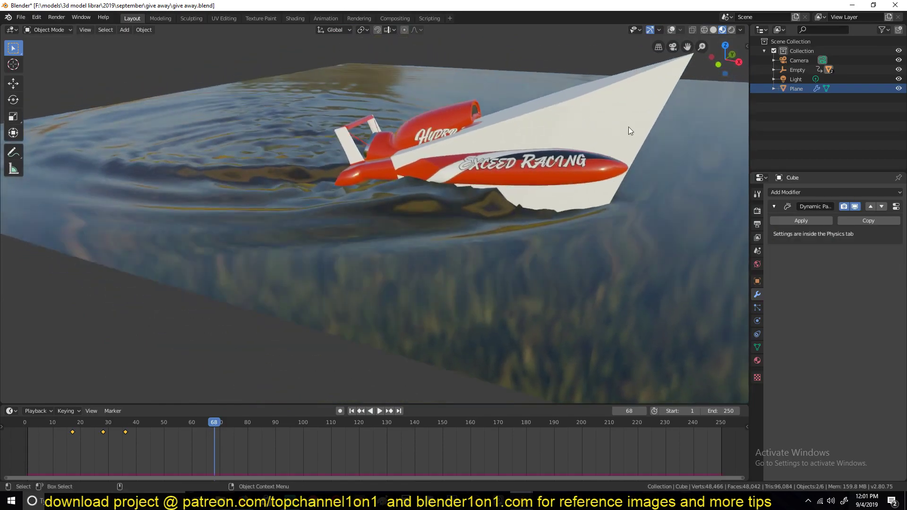
key(Delete)
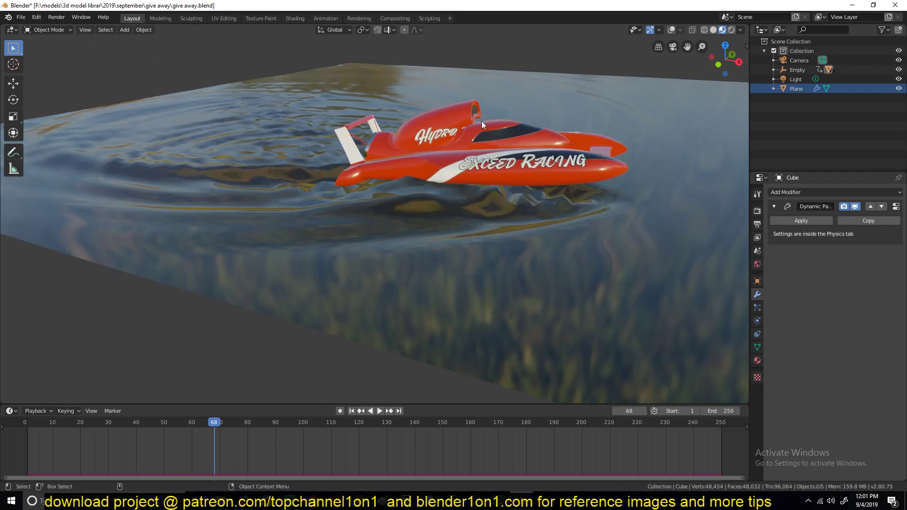
- Copy the racing boat from the give away.blend window and paste it into the cube scene
click(530, 145)
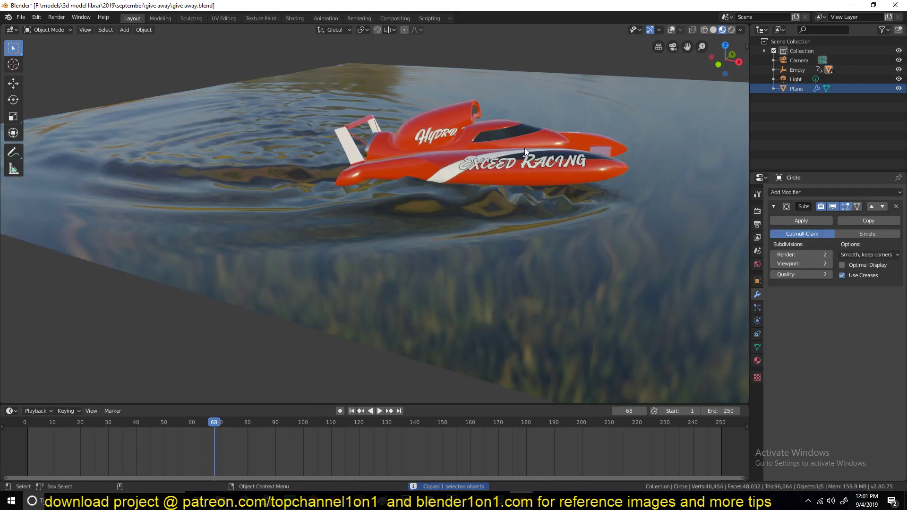
click(569, 460)
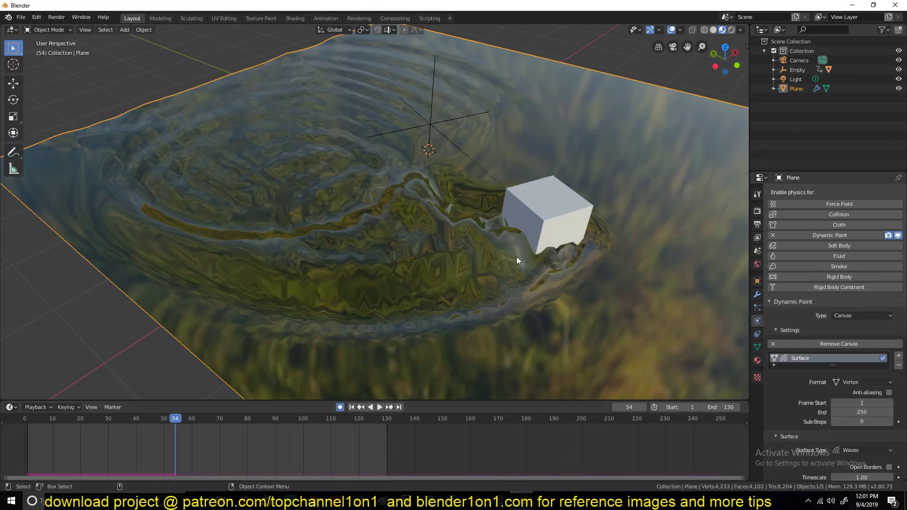
key(ctrl+v)
scroll(522, 278, down, 3)
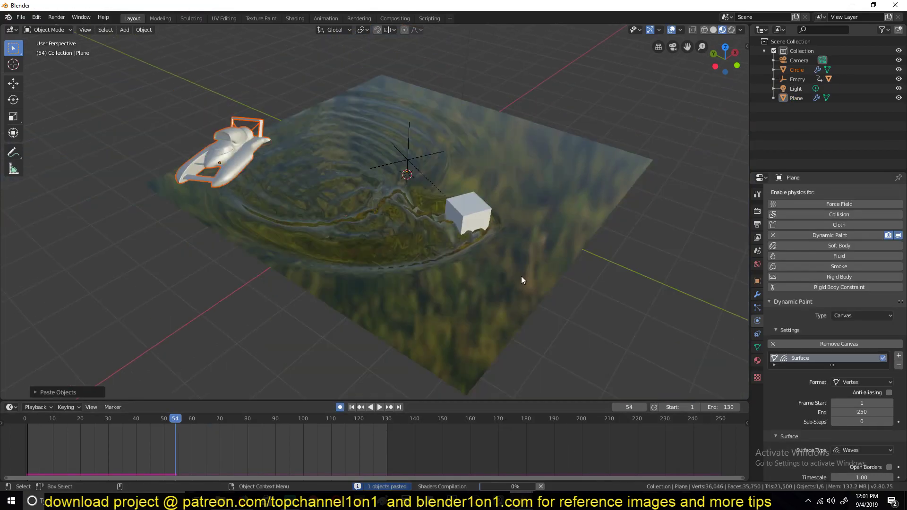
- Reset the pasted boat's rotation, turn it -90° about the X axis, and delete its keyframe at frame 54
click(232, 160)
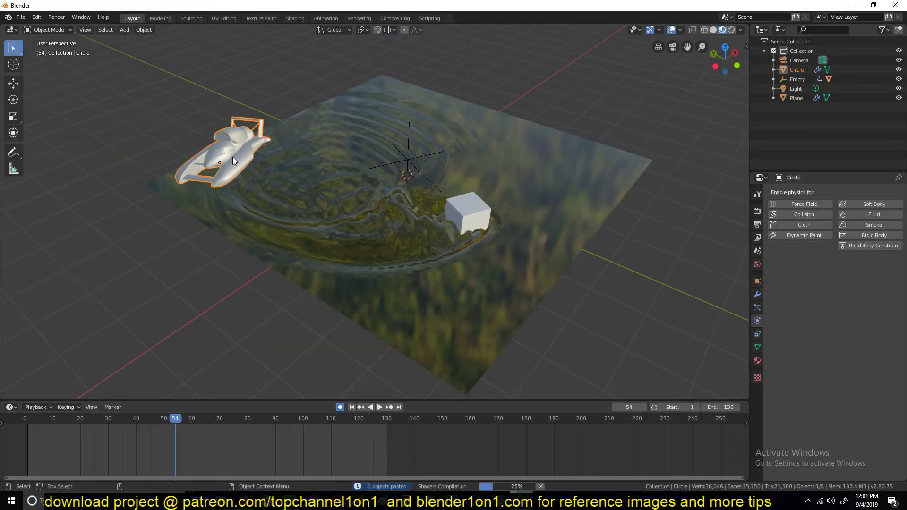
key(alt+r)
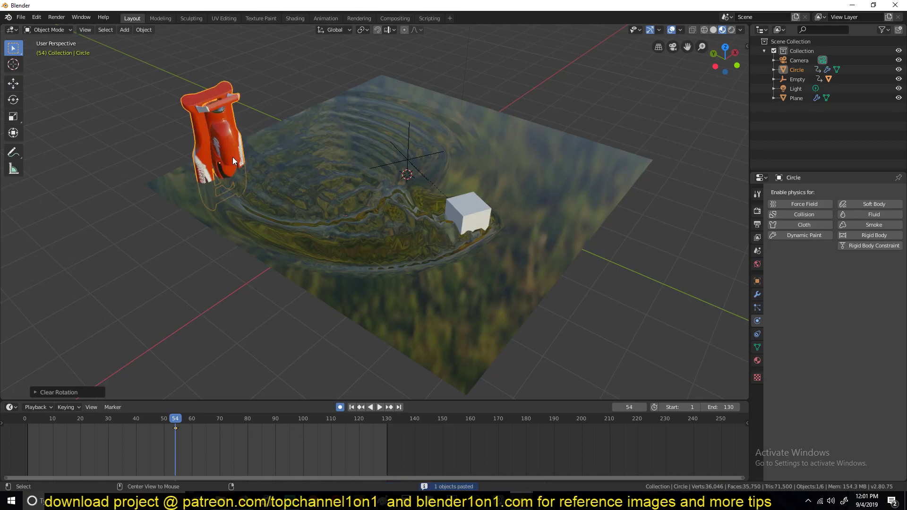
text(rx-90)
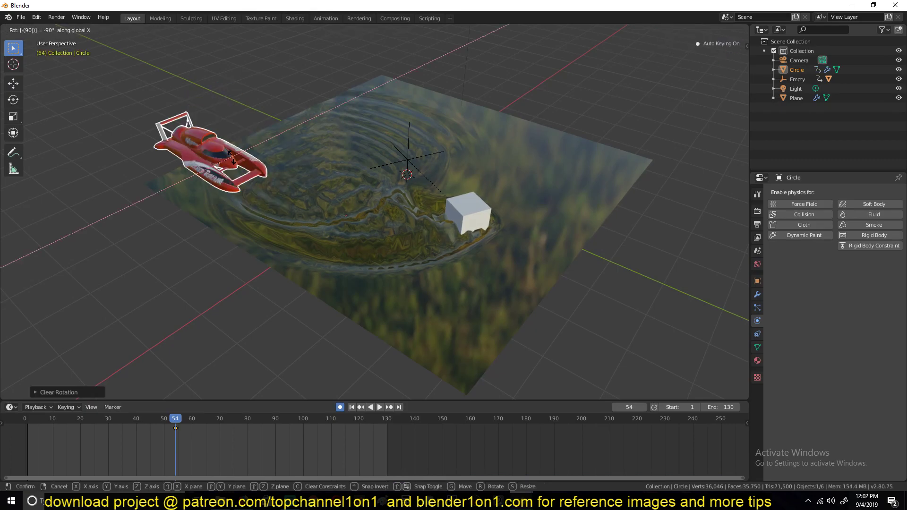
key(Return)
right_click(237, 447)
click(216, 440)
- In top view, shrink the boat to about 0.36 of its size and move it onto the cube
key(KP_7)
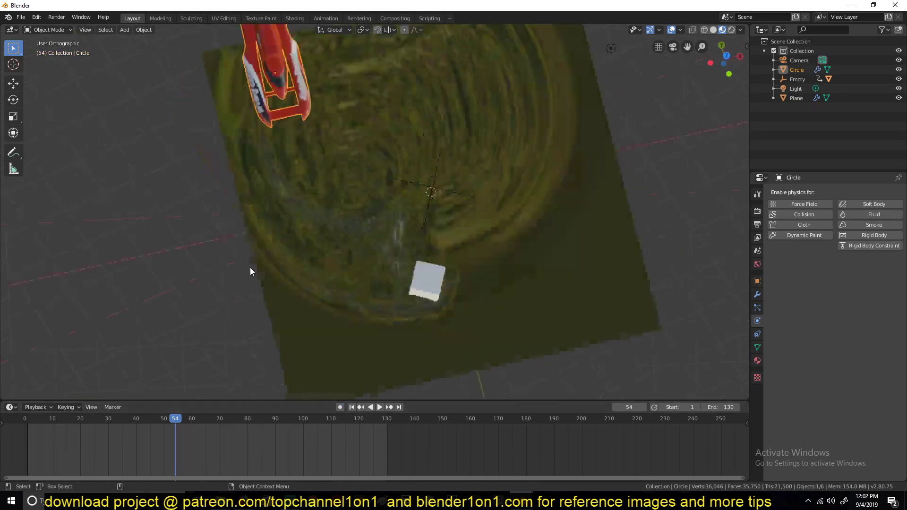
key(s)
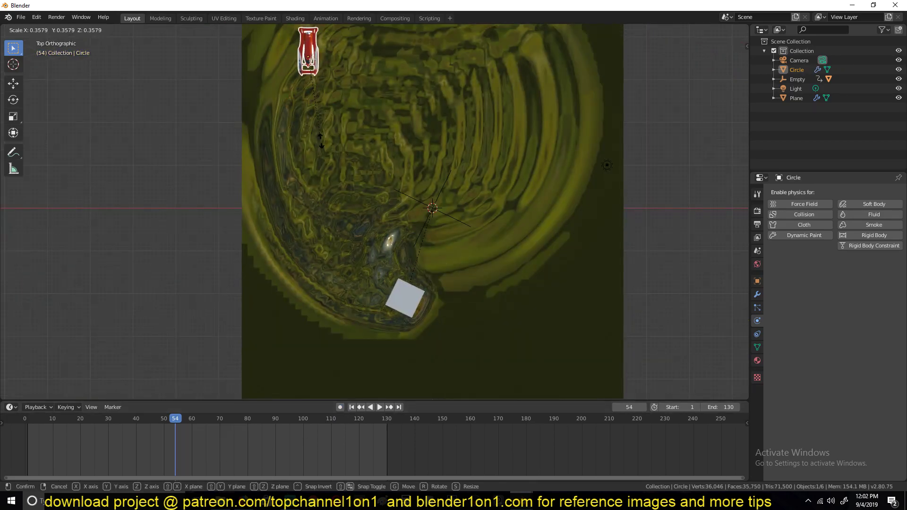
click(323, 143)
key(g)
click(425, 350)
- Turn the boat to match the cube's heading, center it over the cube, and enlarge it until it covers the cube
key(r)
click(462, 314)
key(g)
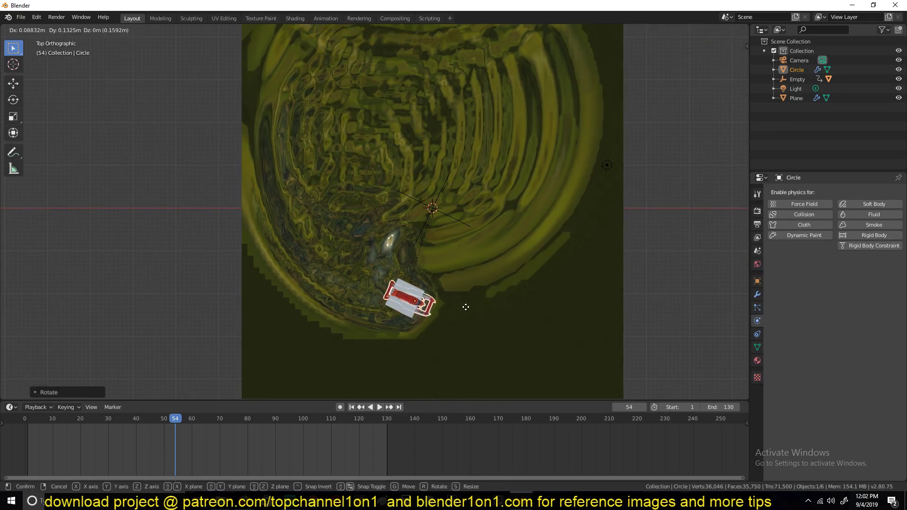
click(465, 312)
key(s)
click(497, 324)
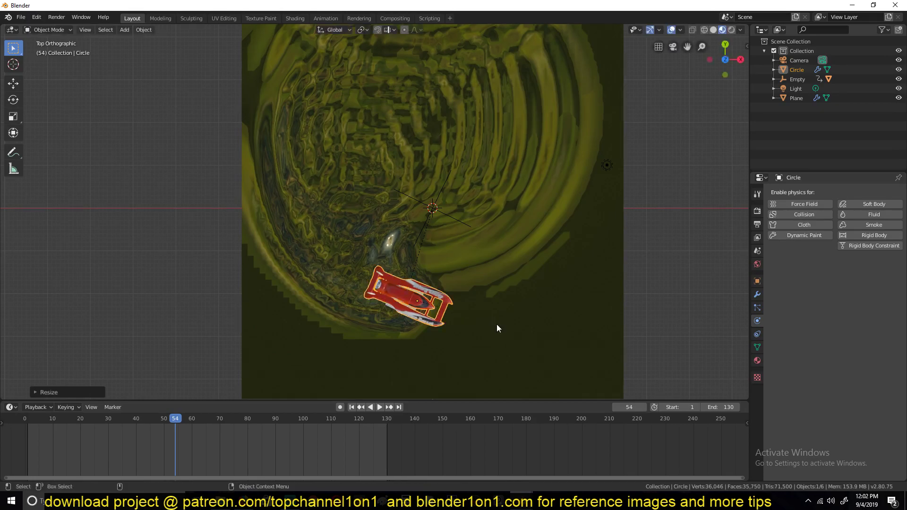
- Tilt the boat about its local X axis so its nose points slightly upward out of the water
key(KP_1)
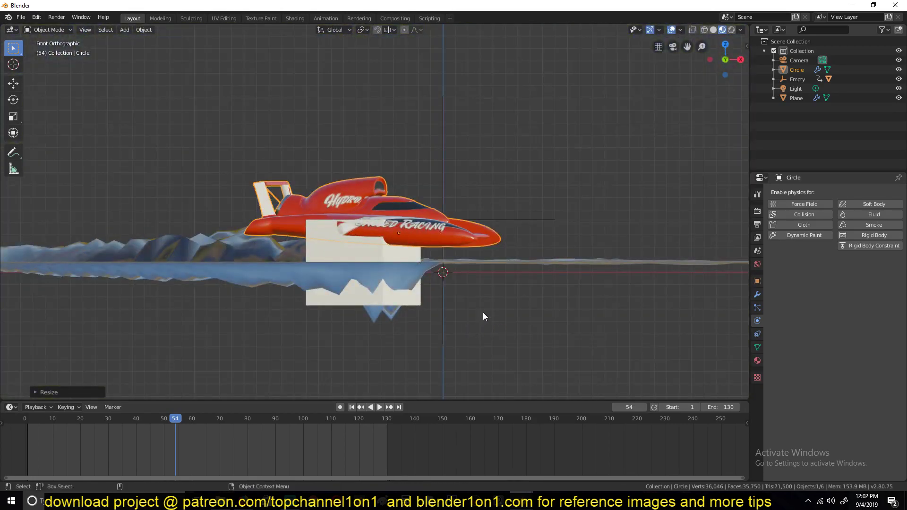
key(r)
key(x)
key(x)
click(498, 274)
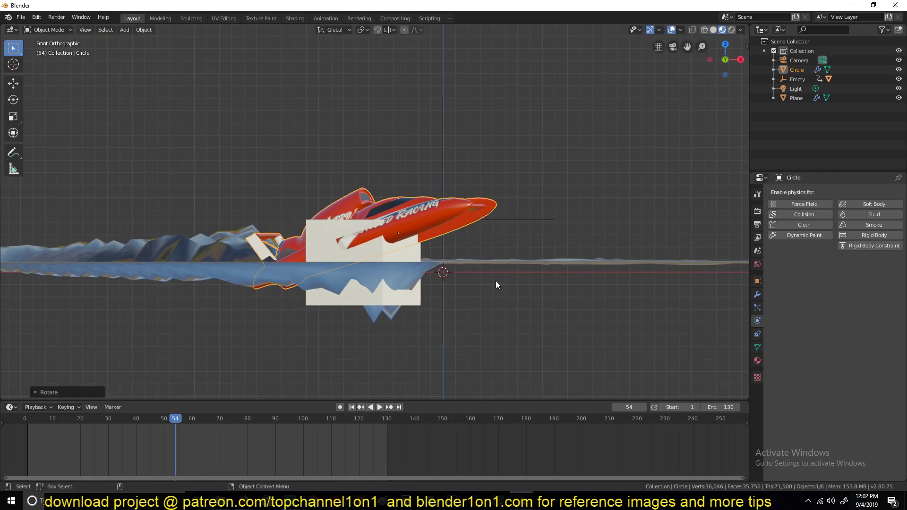
middle_drag(496, 284, 498, 308)
key(r)
key(x)
key(x)
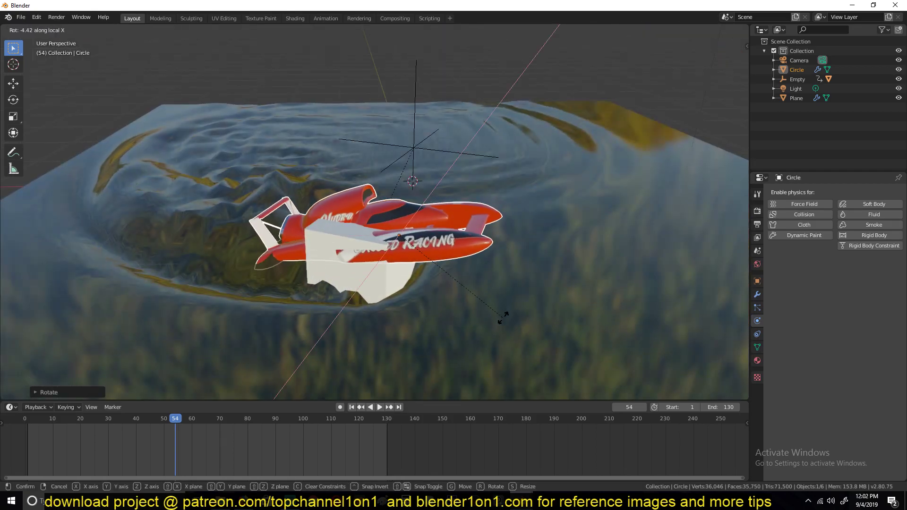
click(504, 319)
- Enlarge the boat slightly and lower it about 0.09 m along the global Z axis toward the water
key(s)
click(519, 327)
key(g)
key(z)
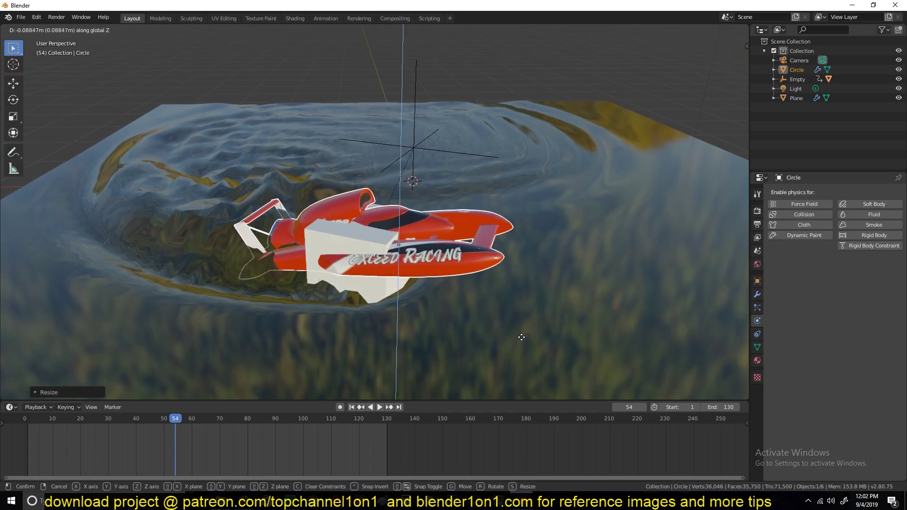
click(521, 337)
- Parent the boat to the cube with the Object (Keep Transform) option
middle_drag(515, 340, 358, 265)
scroll(357, 278, up, 2)
shift+click(346, 267)
key(ctrl+p)
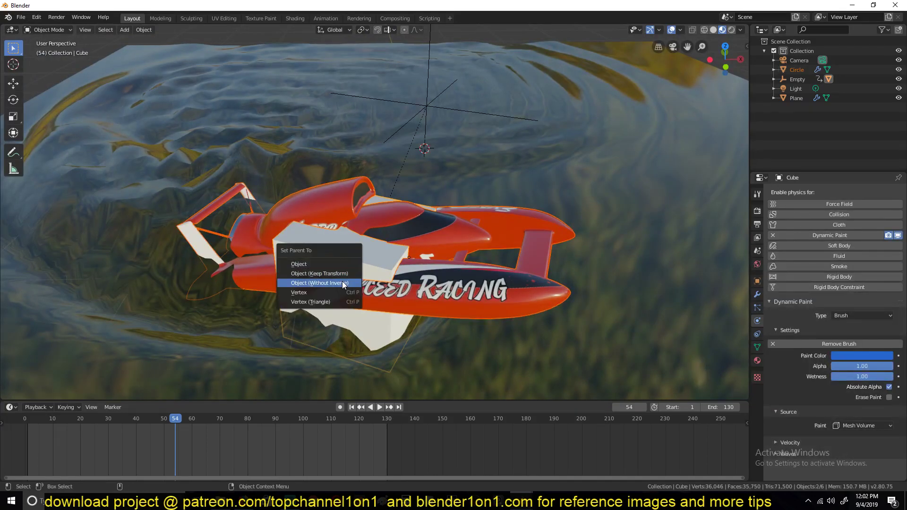
click(347, 277)
- Play the animation from the start, watch the boat travel with the cube from several angles, and stop at frame 39
scroll(319, 316, down, 2)
scroll(319, 317, down, 2)
click(31, 435)
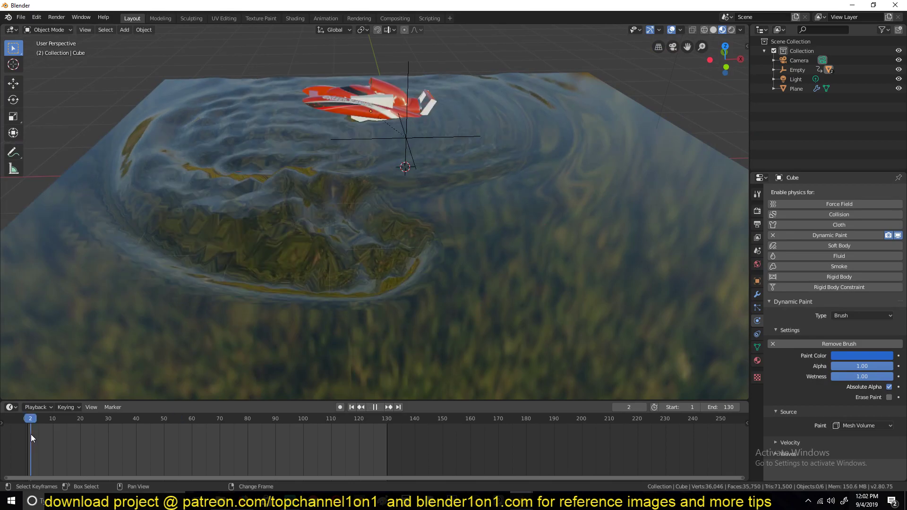
key(space)
scroll(179, 257, down, 2)
middle_drag(179, 257, 367, 222)
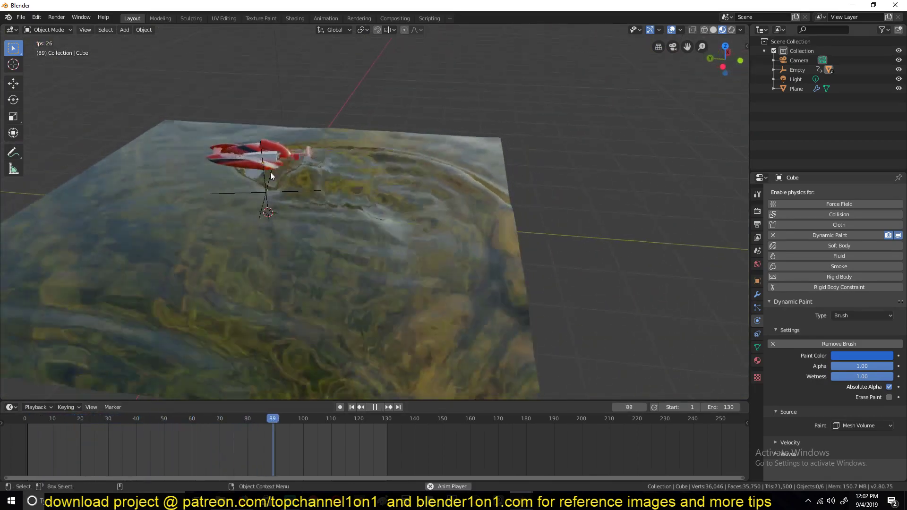
middle_drag(254, 177, 343, 310)
key(space)
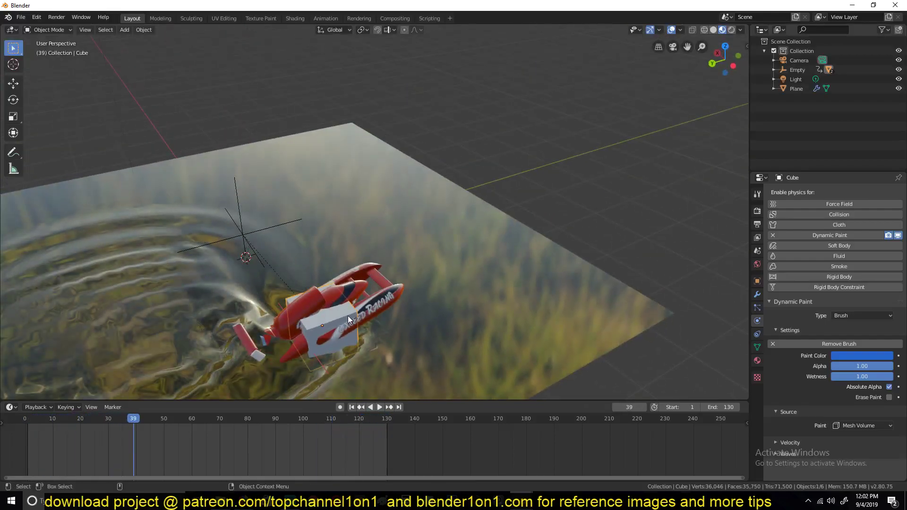
- Replay the animation with the cube temporarily hidden and examine the boat's wake up close, stopping at frame 65
key(shift+Left)
key(space)
scroll(214, 315, down, 5)
middle_drag(213, 315, 257, 305)
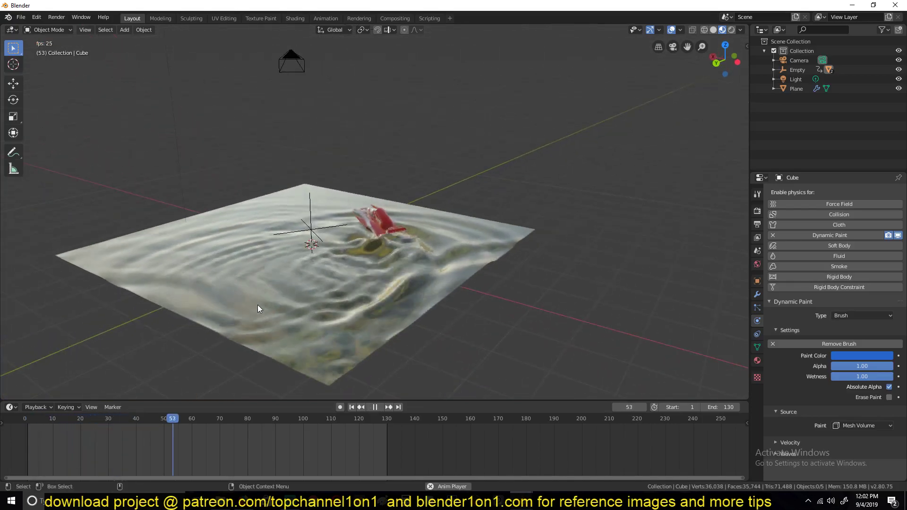
key(space)
middle_drag(321, 205, 317, 216)
scroll(317, 217, up, 2)
scroll(318, 220, up, 3)
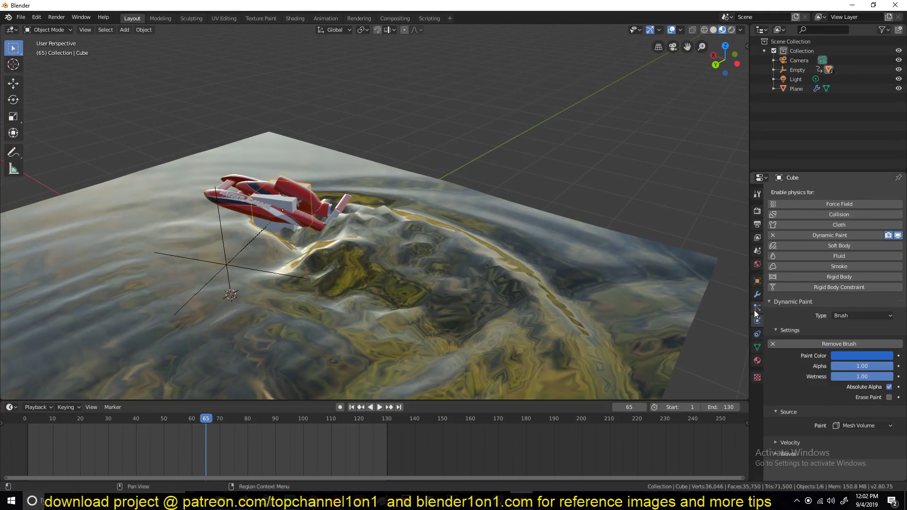
- Remove Dynamic Paint from the cube and replay the animation from the start to check the water surface
click(773, 235)
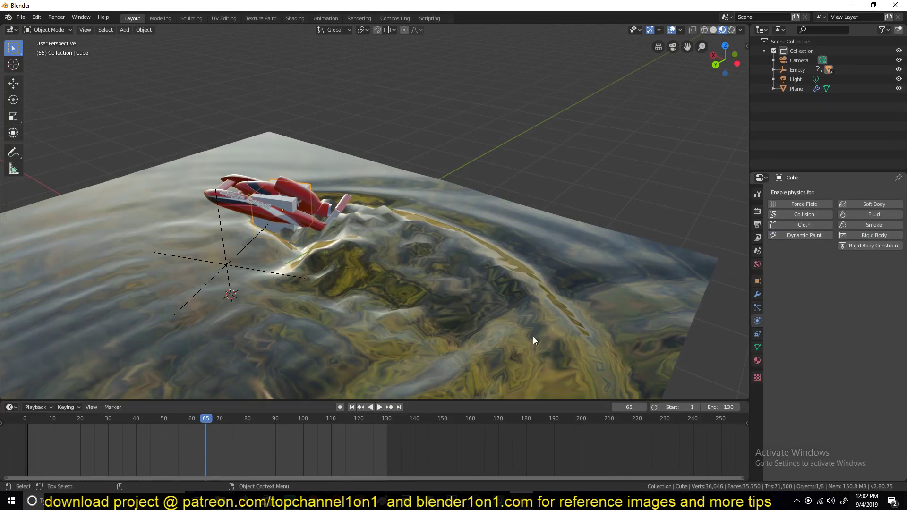
click(33, 438)
key(space)
scroll(231, 331, down, 3)
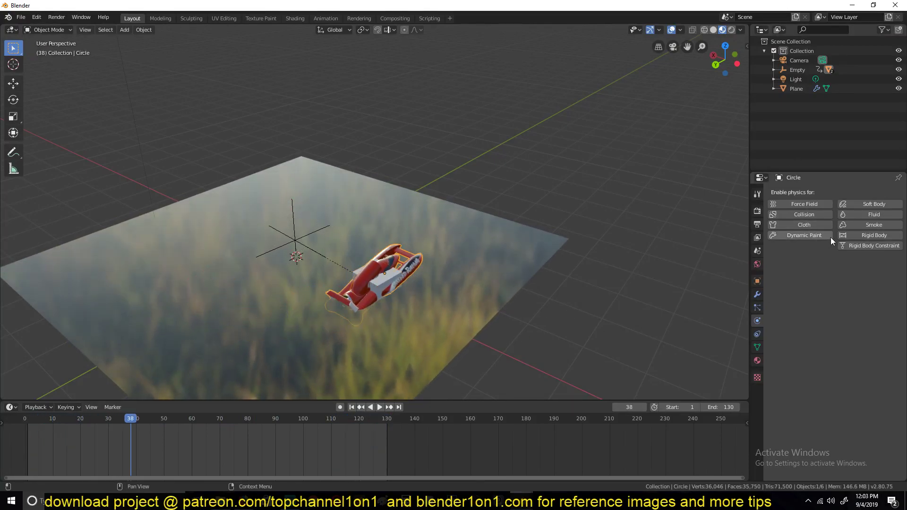
- Enable Dynamic Paint on the boat, set its type to Brush, and add the brush
click(812, 235)
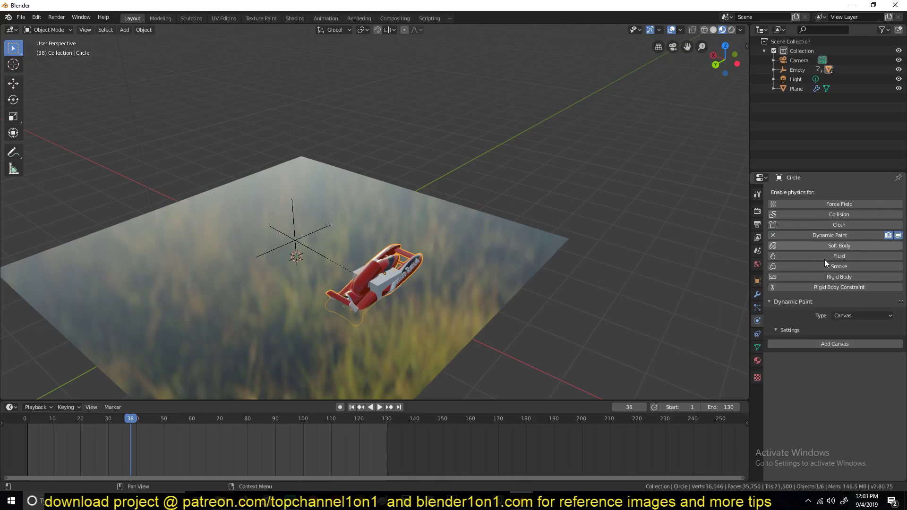
click(855, 315)
key(space)
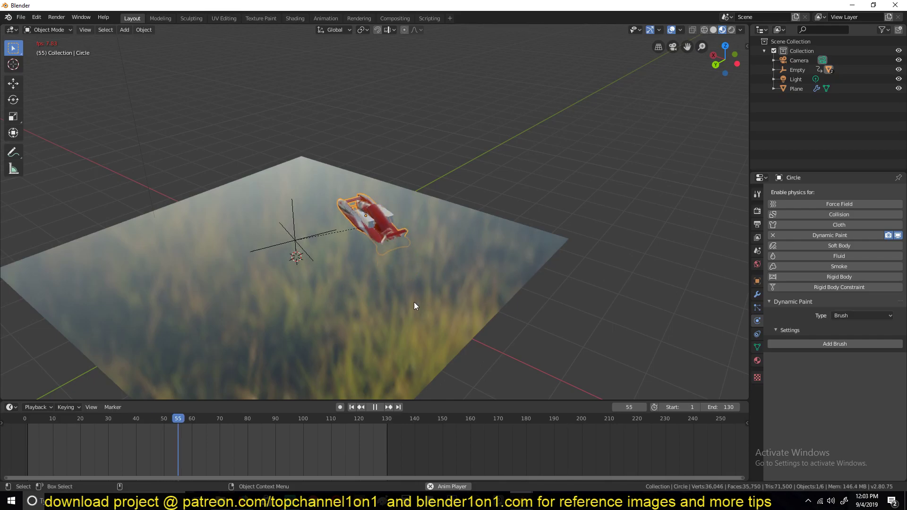
click(11, 450)
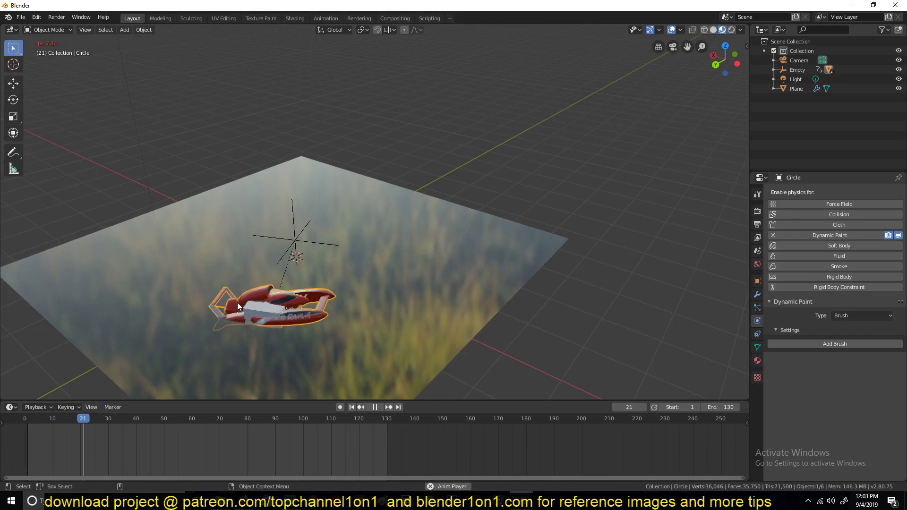
key(Escape)
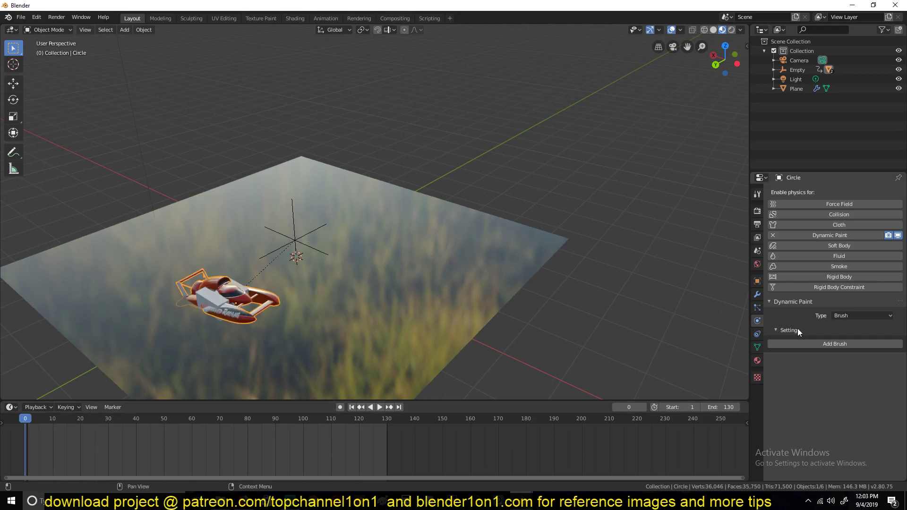
click(863, 344)
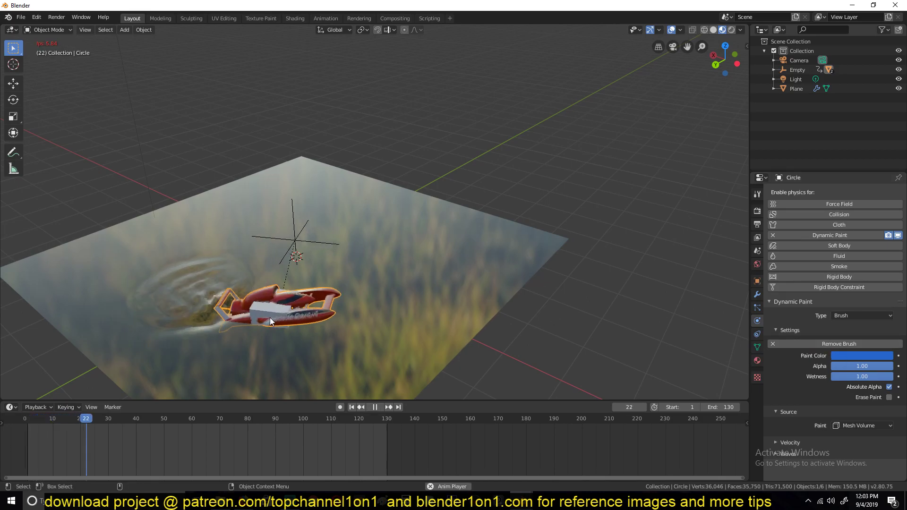
- Stop playback at frame 25 and turn off viewport display of the boat's Subdivision Surface modifier
key(space)
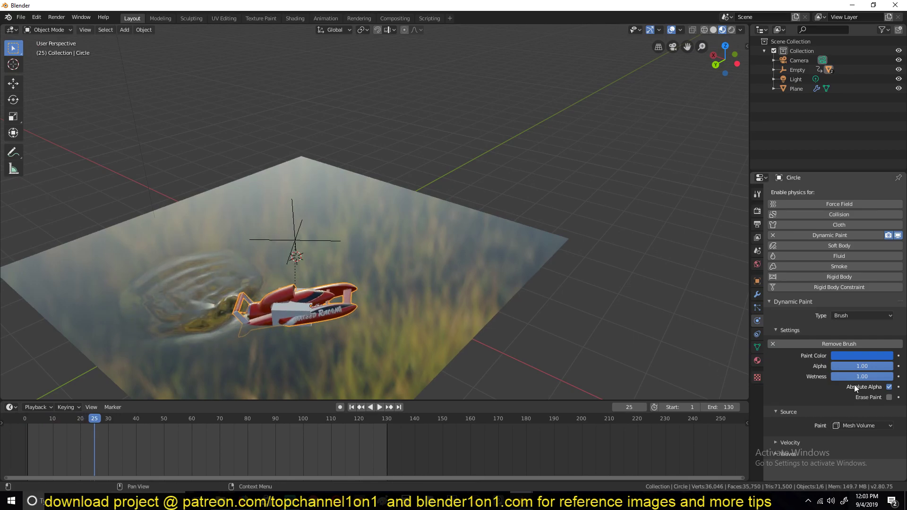
click(758, 294)
click(834, 206)
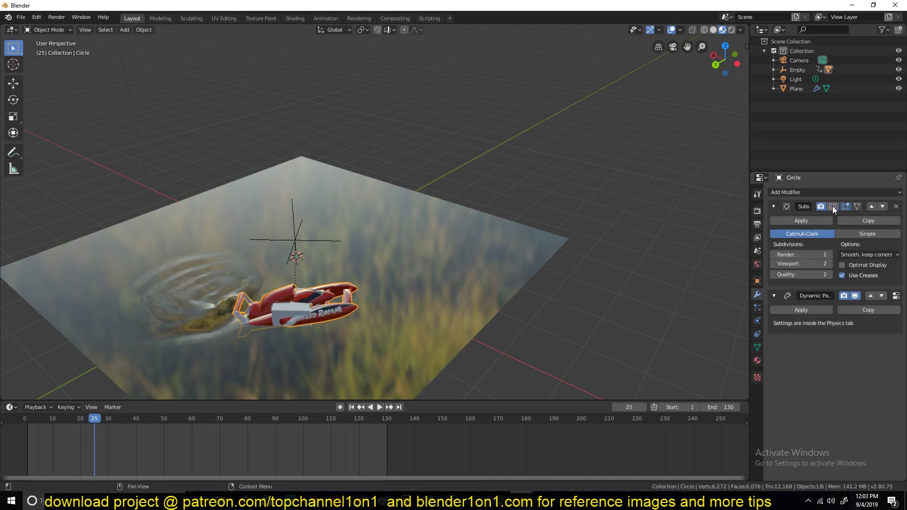
- Replay the animation, hide the cube, and examine the boat's own ripples from several angles, stopping at frame 44
key(space)
middle_drag(454, 266, 442, 288)
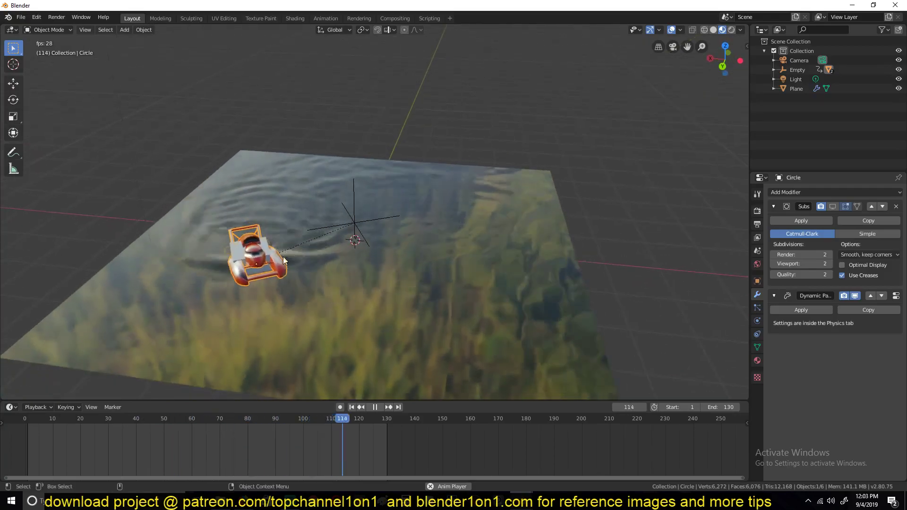
key(Delete)
mouse_move(398, 274)
middle_down()
mouse_move(456, 265)
mouse_move(402, 272)
middle_up()
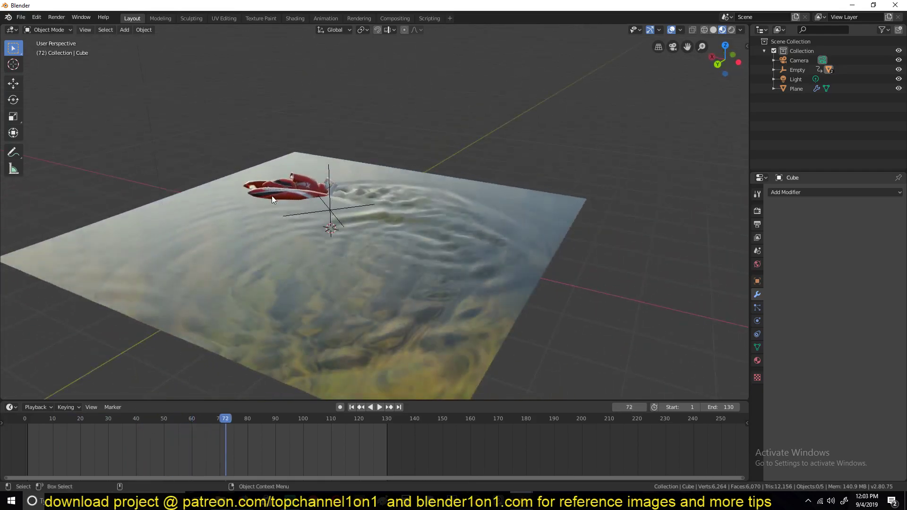
middle_drag(243, 254, 395, 254)
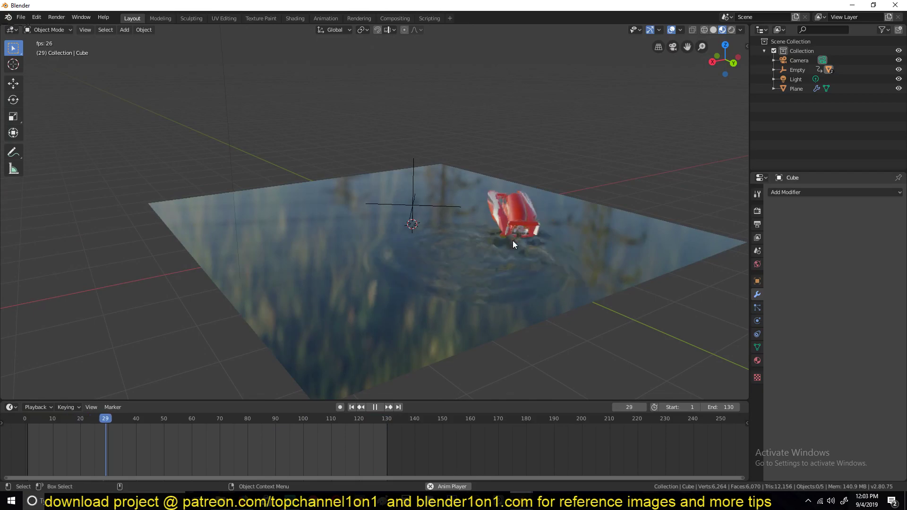
key(space)
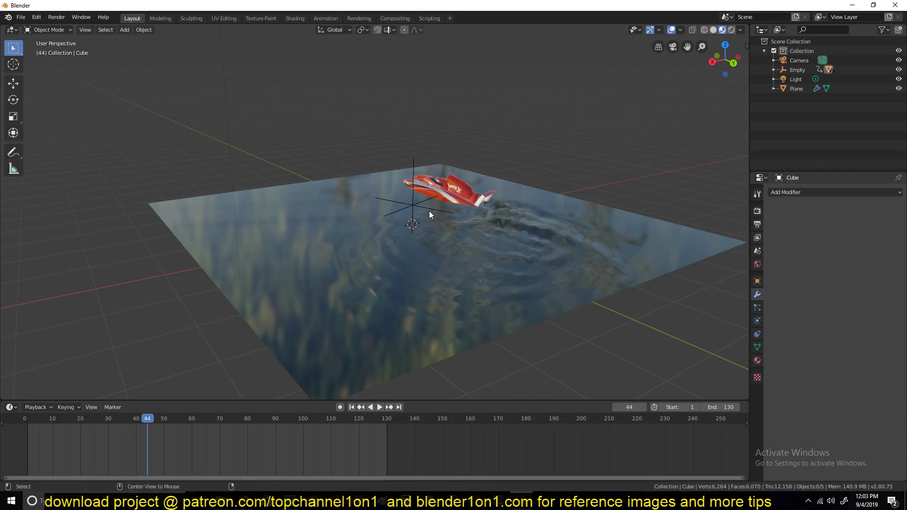
- Reveal the hidden cube, inspect how it sits inside the boat, and select the boat
scroll(430, 210, up, 6)
scroll(359, 274, up, 4)
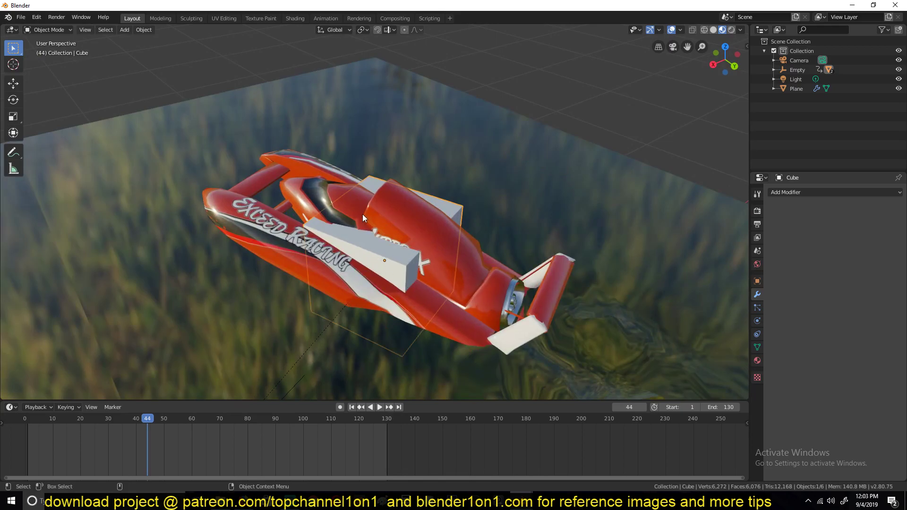
click(404, 228)
middle_drag(403, 227, 419, 264)
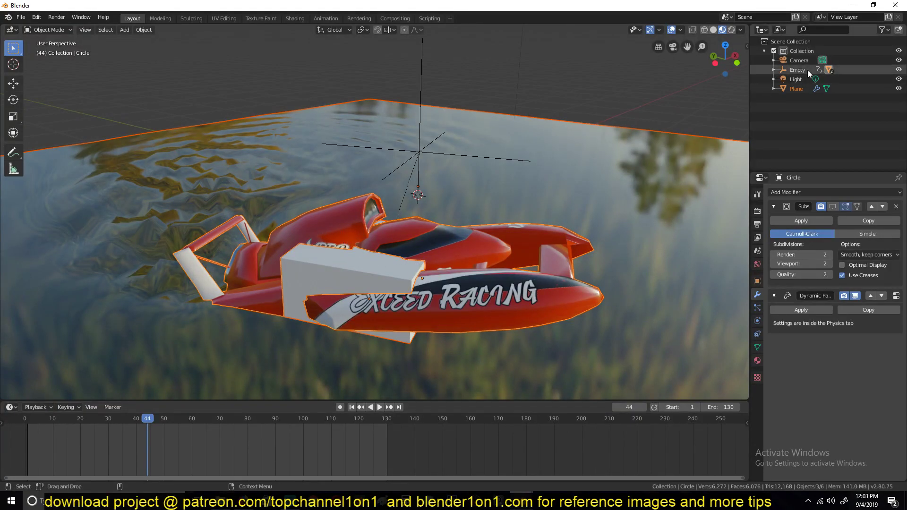
- Remove Dynamic Paint from the boat and set up the cube as a Dynamic Paint brush instead
click(756, 321)
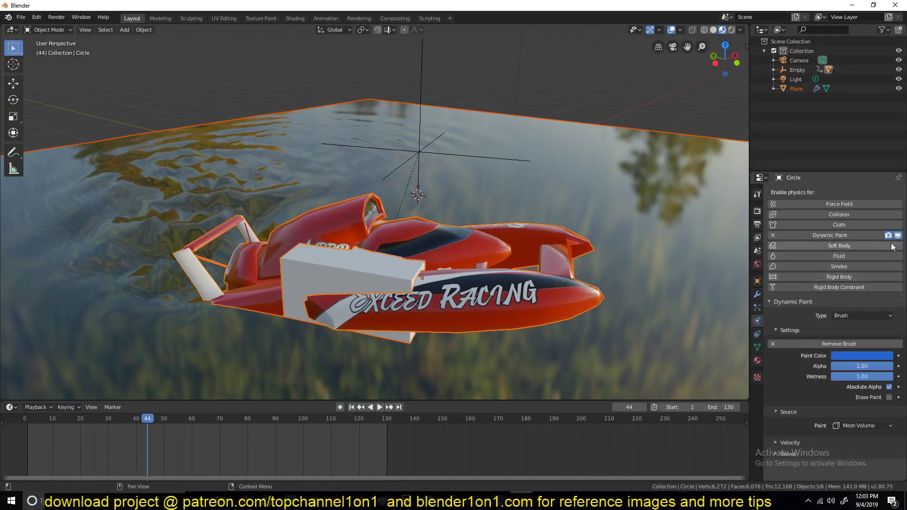
click(772, 235)
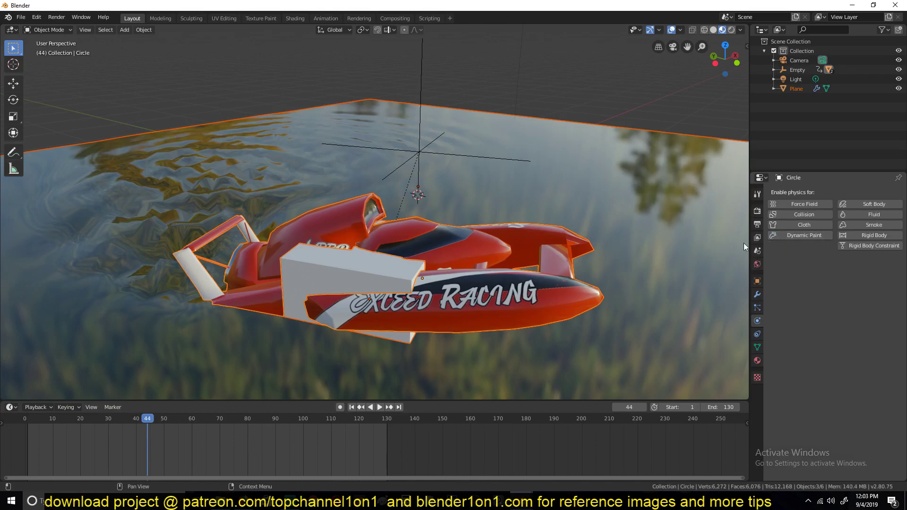
click(415, 282)
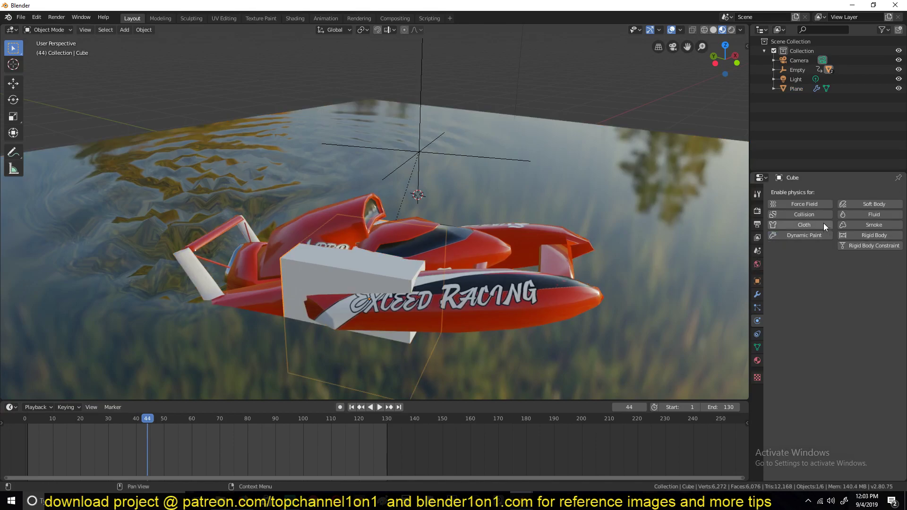
click(813, 235)
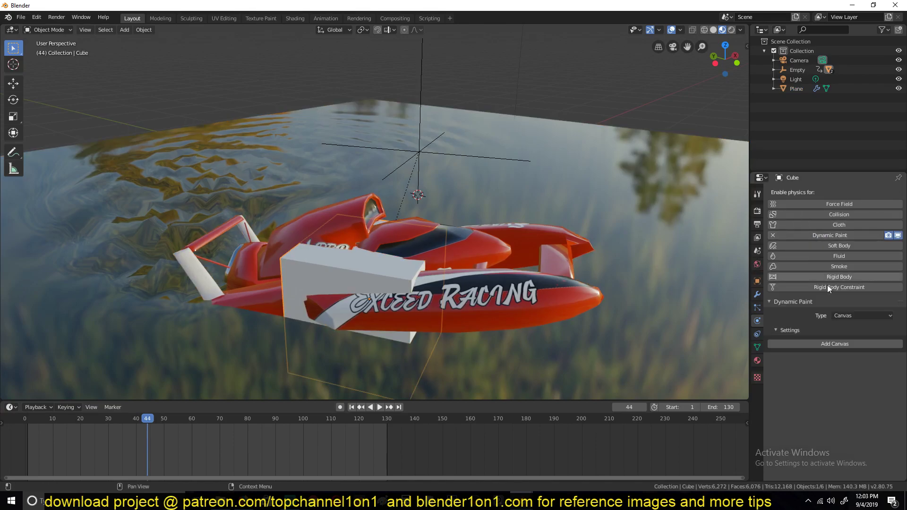
click(865, 316)
click(851, 336)
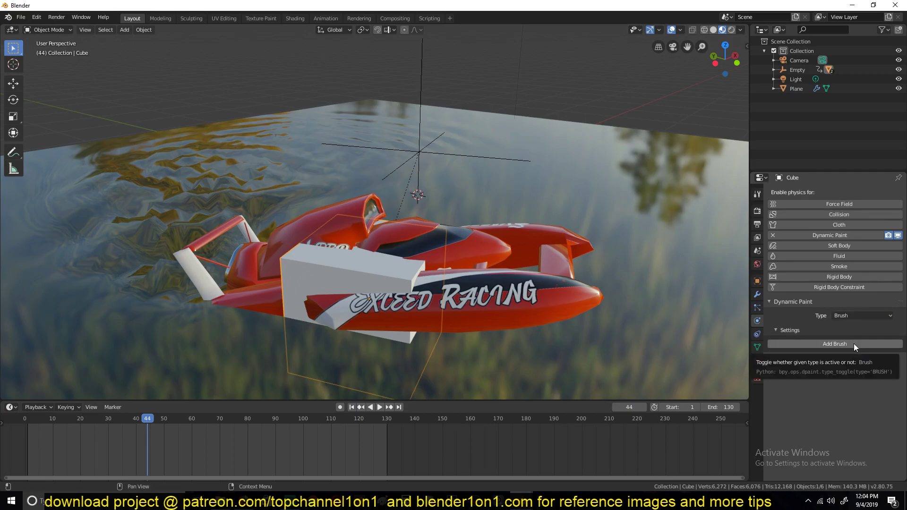
click(855, 344)
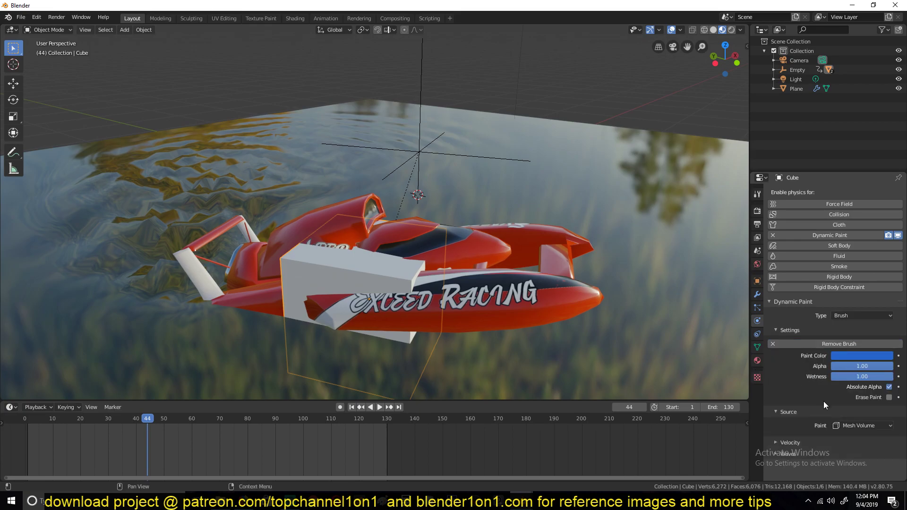
- Duplicate the brush cube and place the copy beside the boat along the X axis
scroll(375, 276, down, 4)
middle_drag(395, 280, 330, 296)
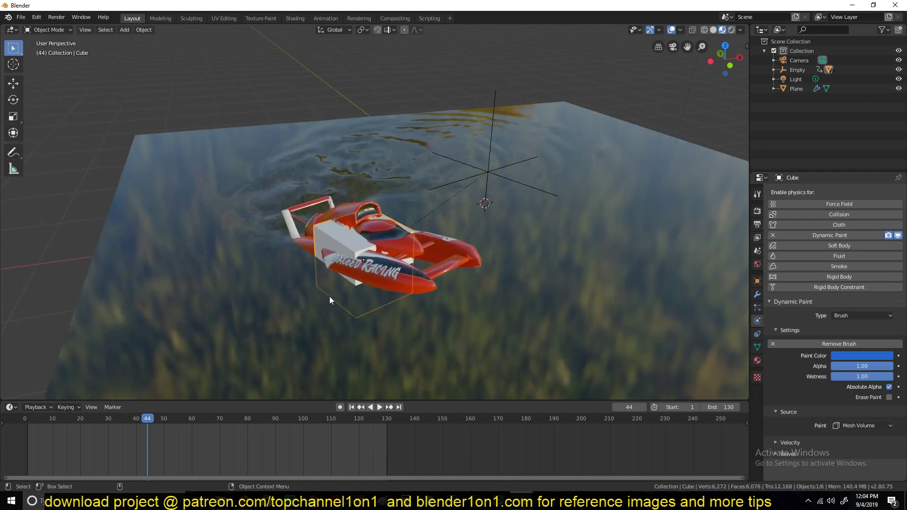
key(shift+d)
key(x)
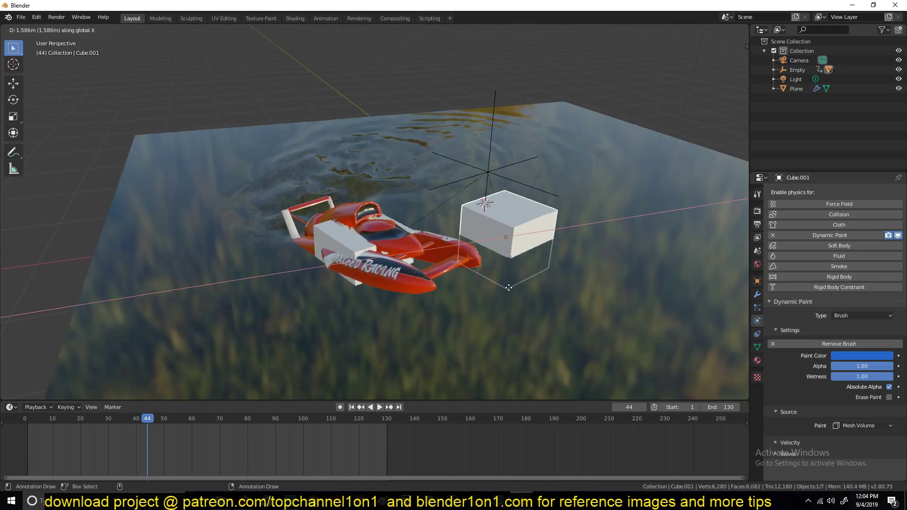
click(533, 287)
- Replay the animation and examine from several angles the ripples that the boat and the duplicated cube make
click(24, 440)
key(space)
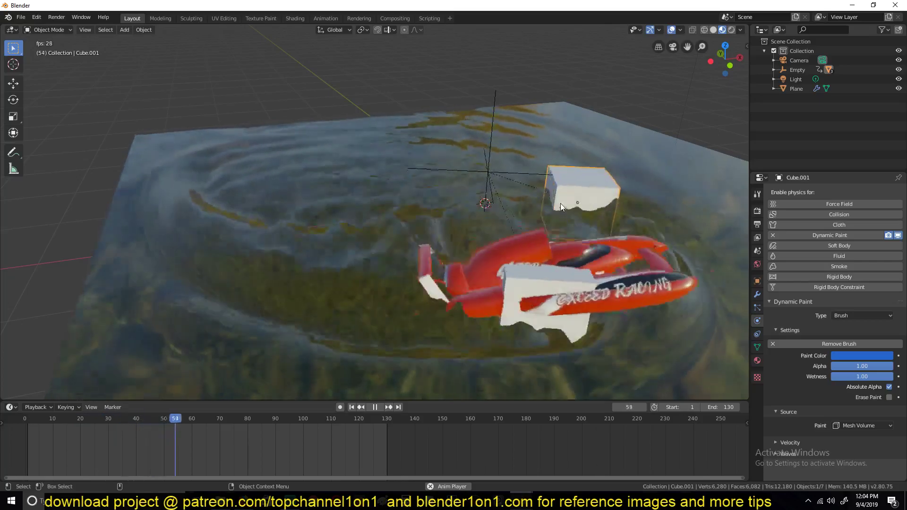
middle_drag(529, 194, 497, 189)
scroll(437, 236, down, 3)
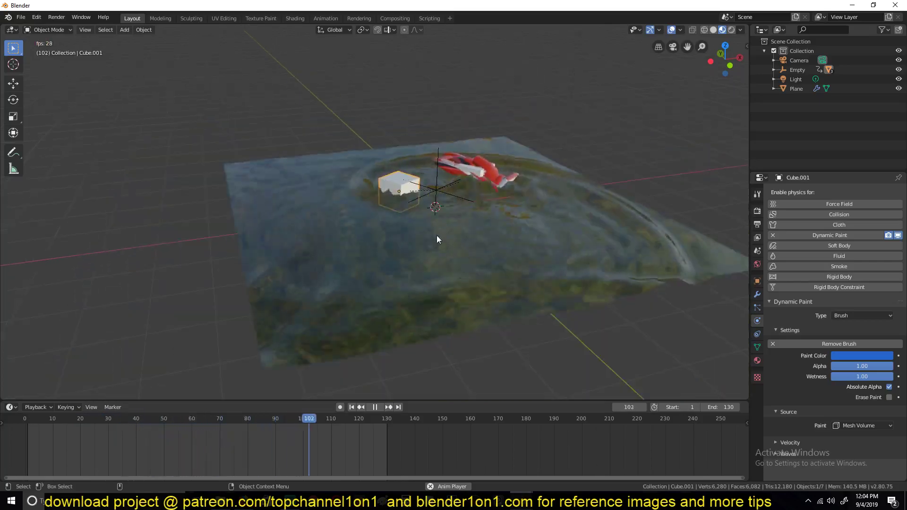
middle_drag(437, 235, 568, 245)
shift+middle_drag(436, 270, 478, 256)
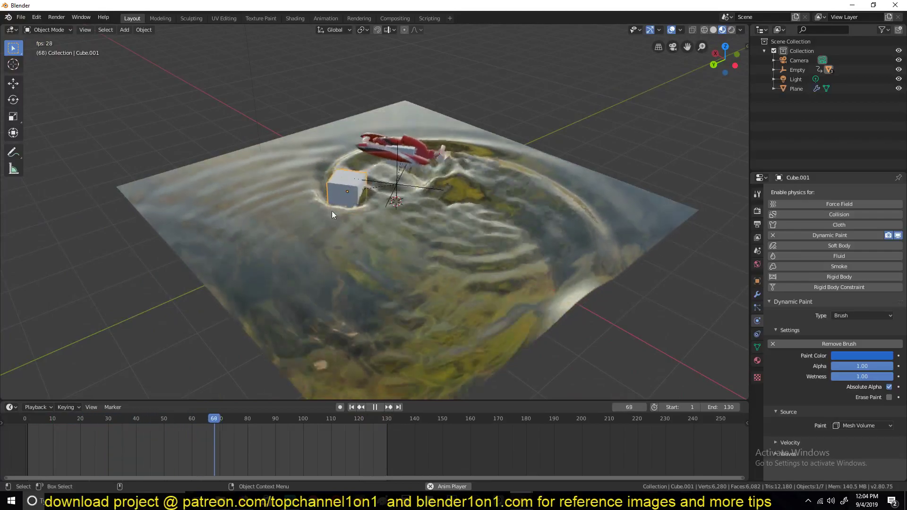
- Stop playback and delete the duplicated cube
key(space)
key(x)
click(347, 211)
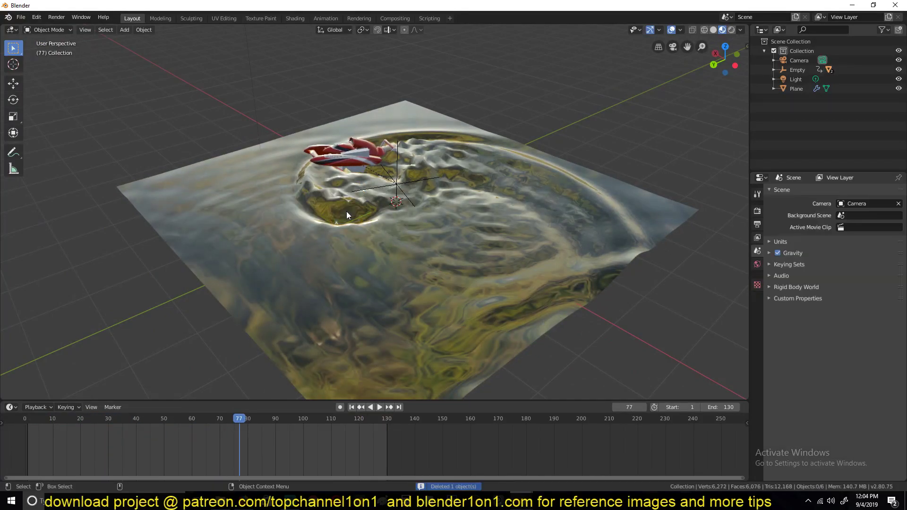
- Replay the animation from the start, stop at frame 28, and hide the cube inside the boat
shift+middle_drag(347, 211, 423, 282)
key(shift+Left)
key(space)
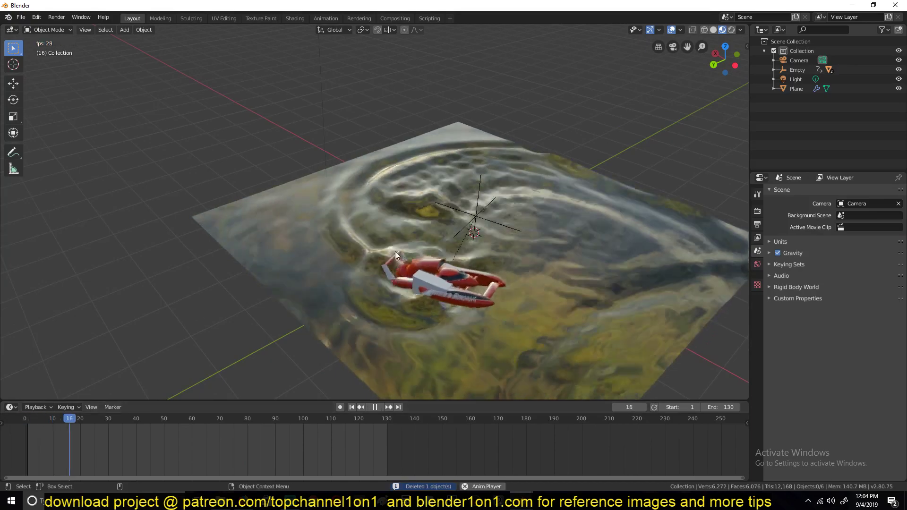
key(space)
click(507, 299)
key(h)
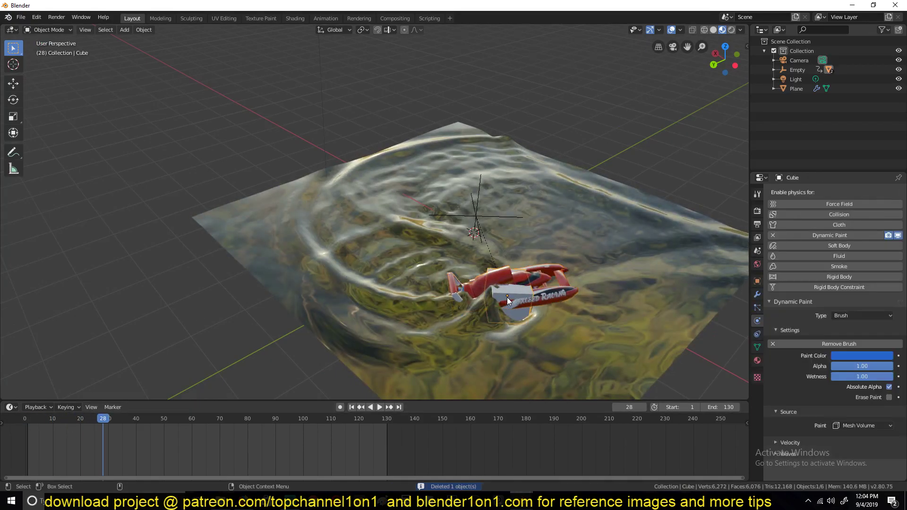
- Subdivide the whole water plane mesh once more in Edit Mode and return to Object Mode
click(577, 239)
key(Tab)
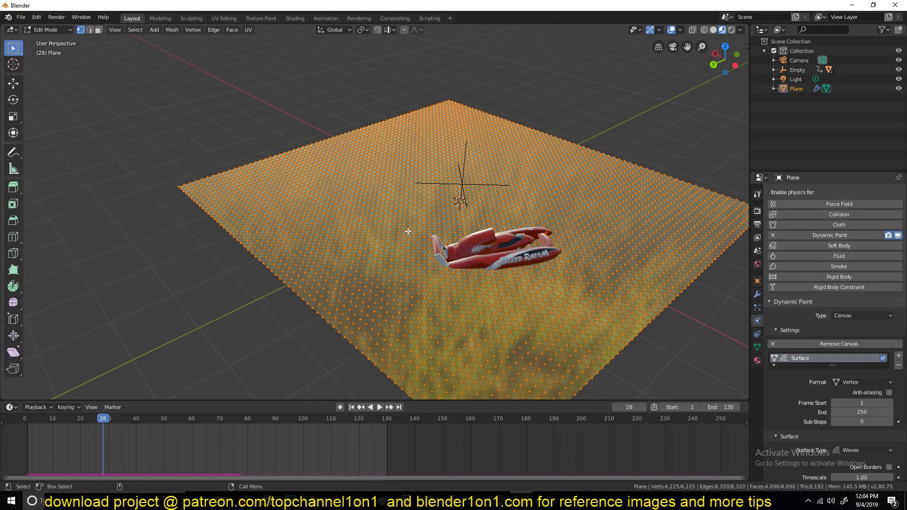
key(Tab)
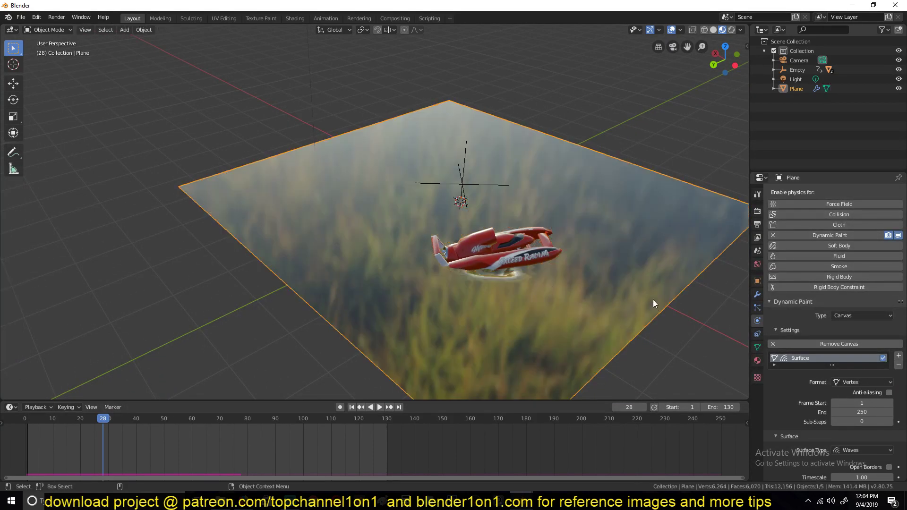
key(Tab)
right_click(470, 241)
click(470, 241)
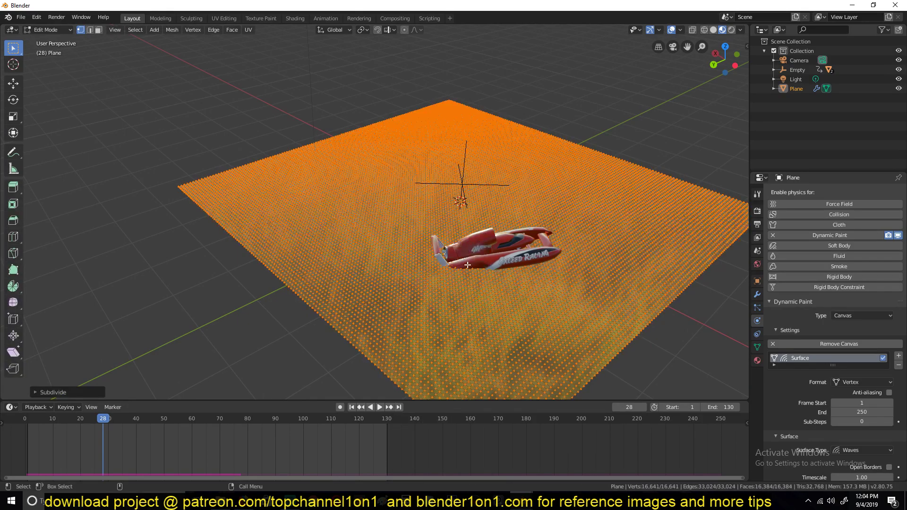
key(Tab)
- Replay the animation from the start and examine the ripples on the denser plane, pausing at several frames up to 89
key(shift+Left)
key(space)
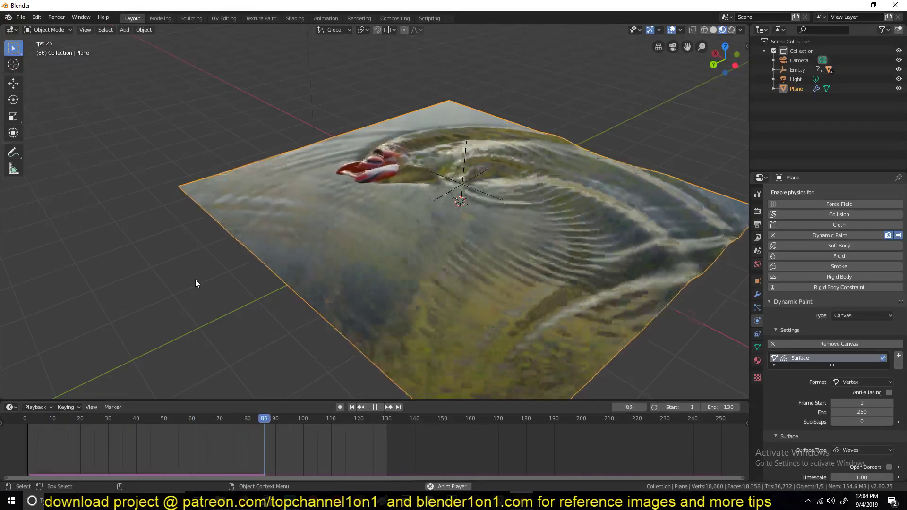
key(space)
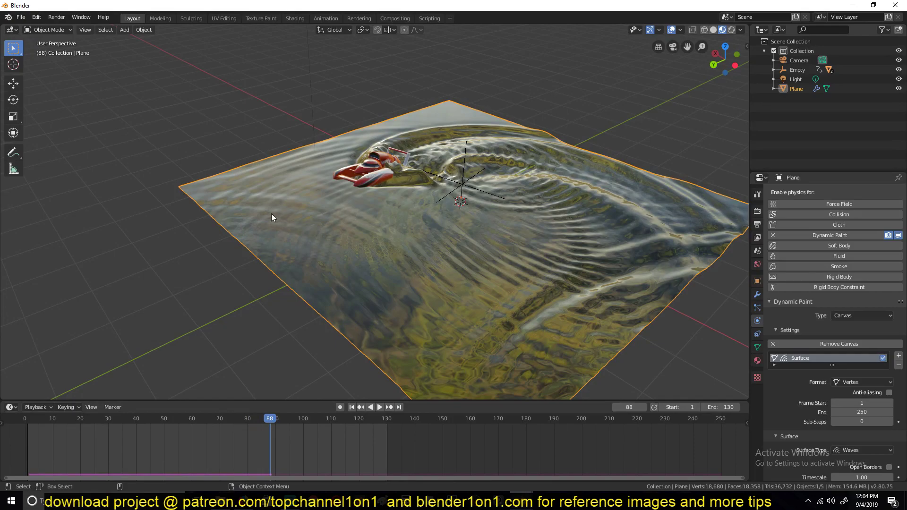
key(space)
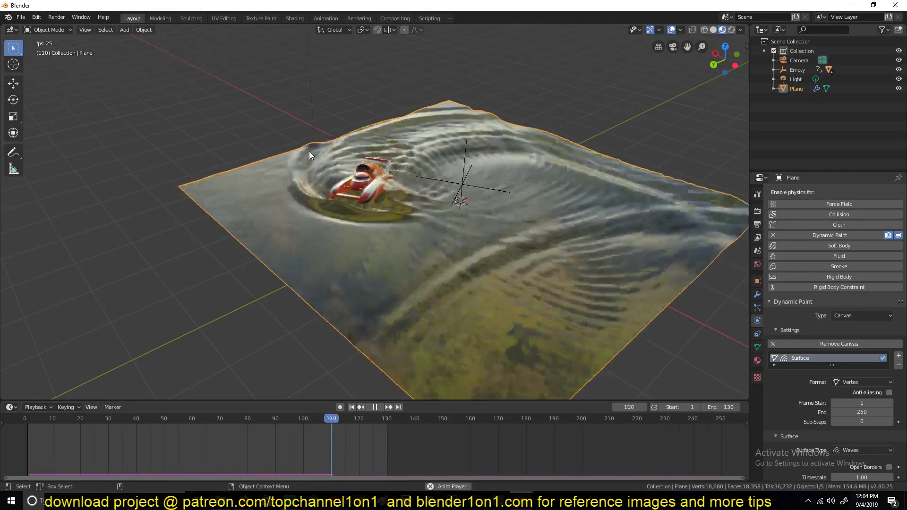
key(space)
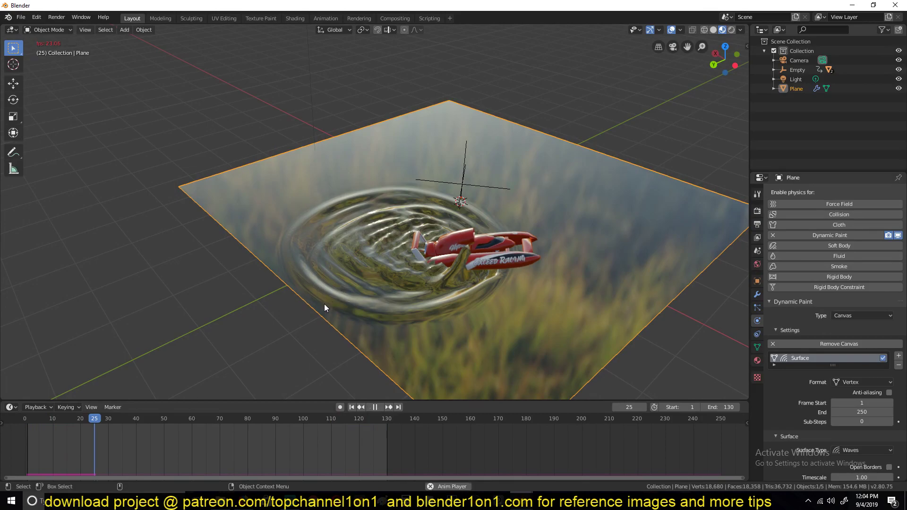
key(space)
key(space)
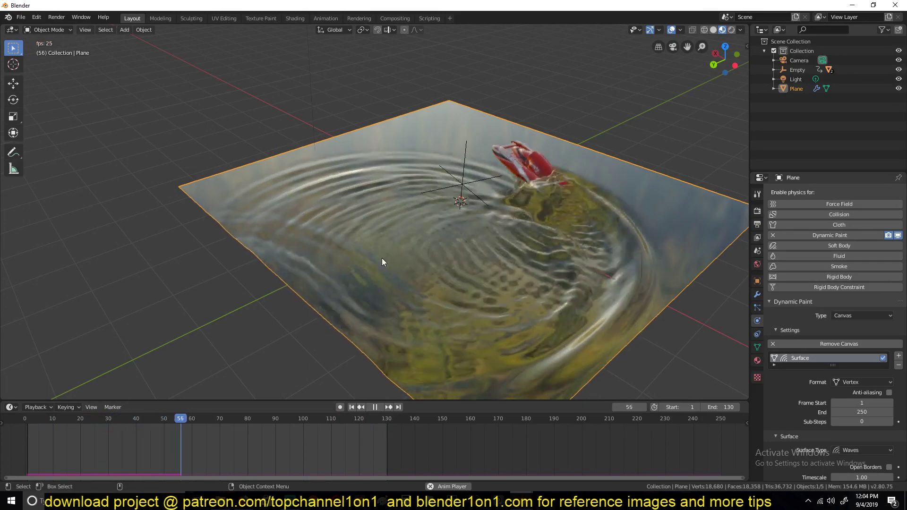
key(space)
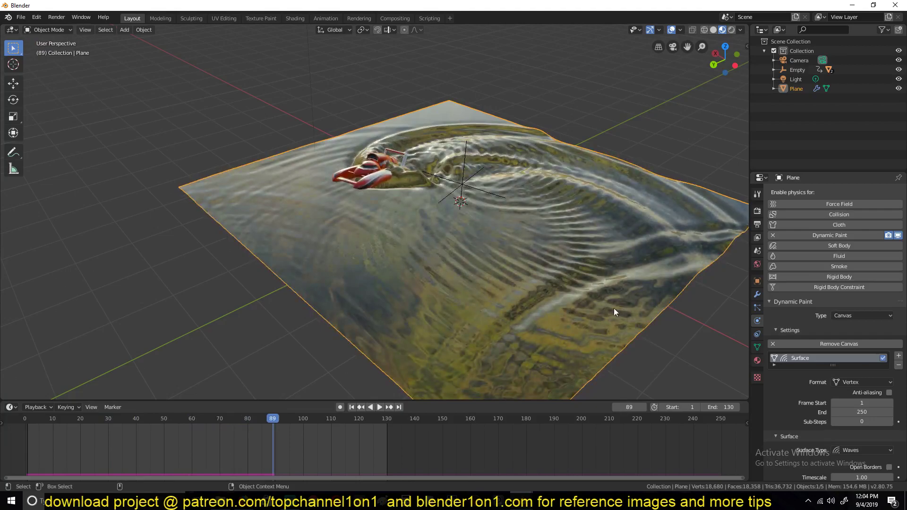
- Turn on Open Borders for the plane's wave surface and replay the animation from the start
scroll(793, 392, down, 5)
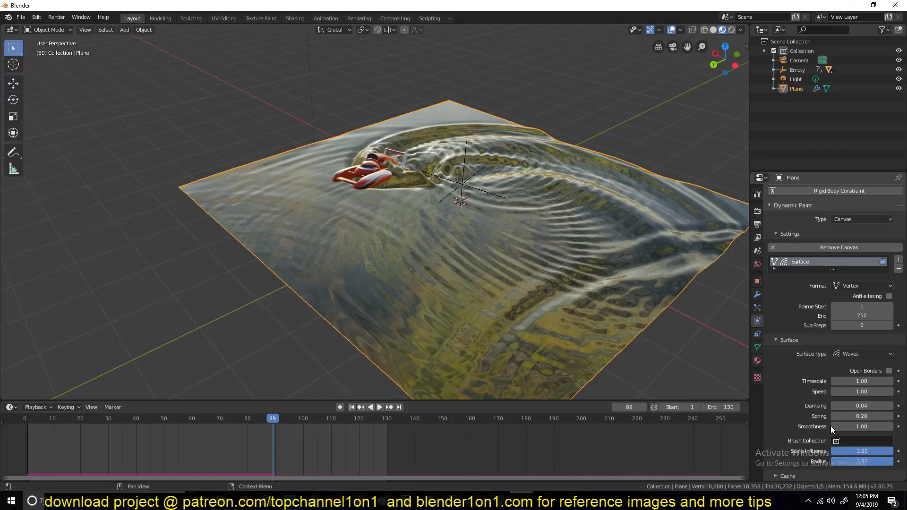
click(889, 370)
key(shift+Left)
key(space)
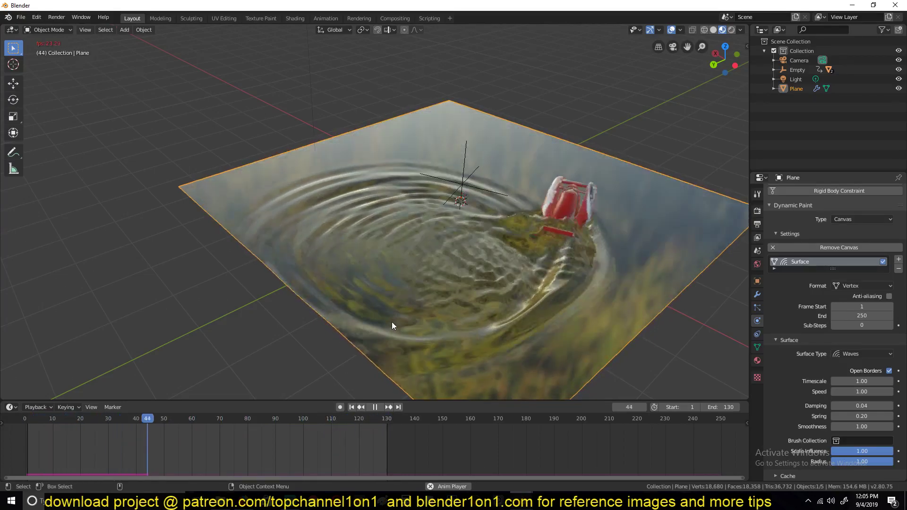
- Examine the boat's wake and the waves at the plane's borders from several angles, pausing and resuming playback
key(space)
middle_drag(405, 323, 429, 289)
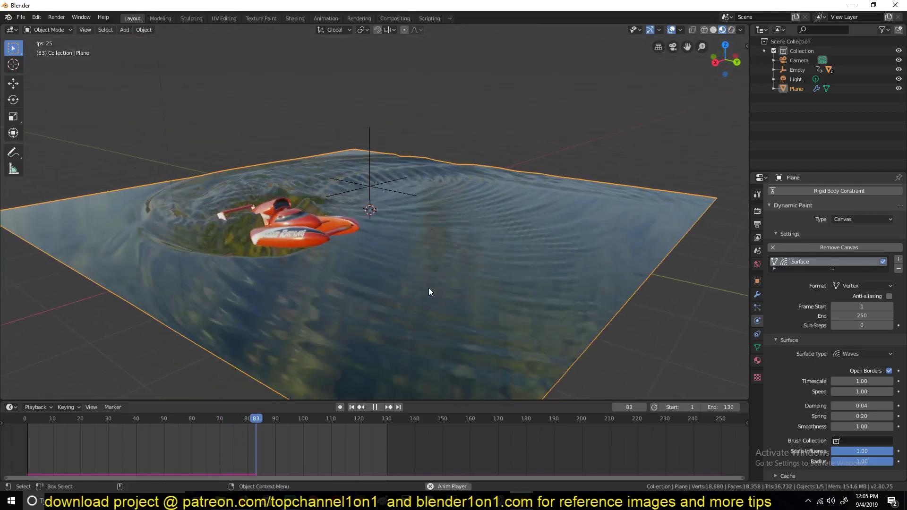
key(space)
key(space)
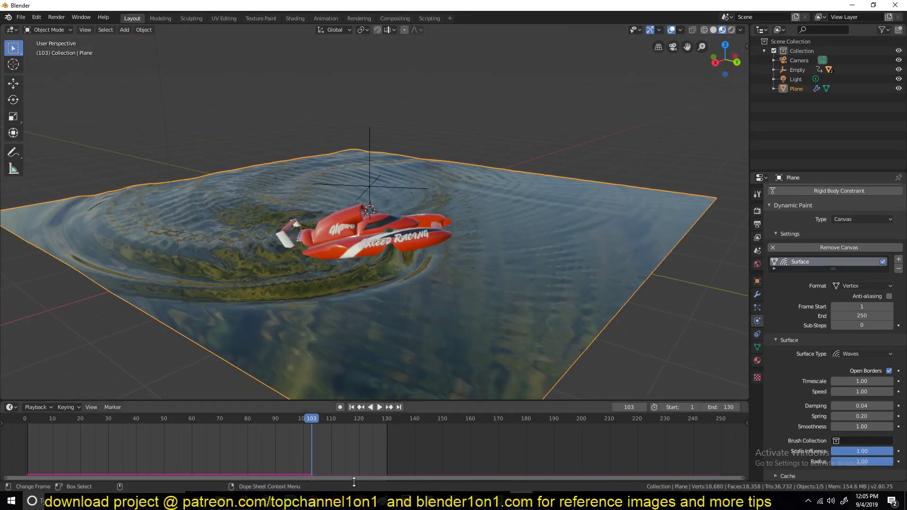
click(454, 463)
scroll(409, 270, down, 3)
middle_drag(421, 263, 368, 279)
key(space)
- Save the scene as give away.blend and switch to the BlenderMoney YouTube channel in the browser
key(ctrl+s)
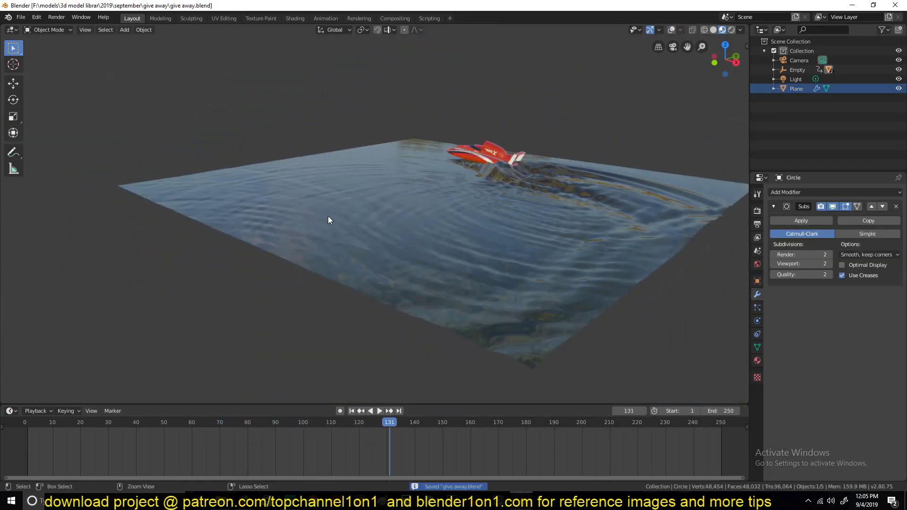
key(alt+Tab)
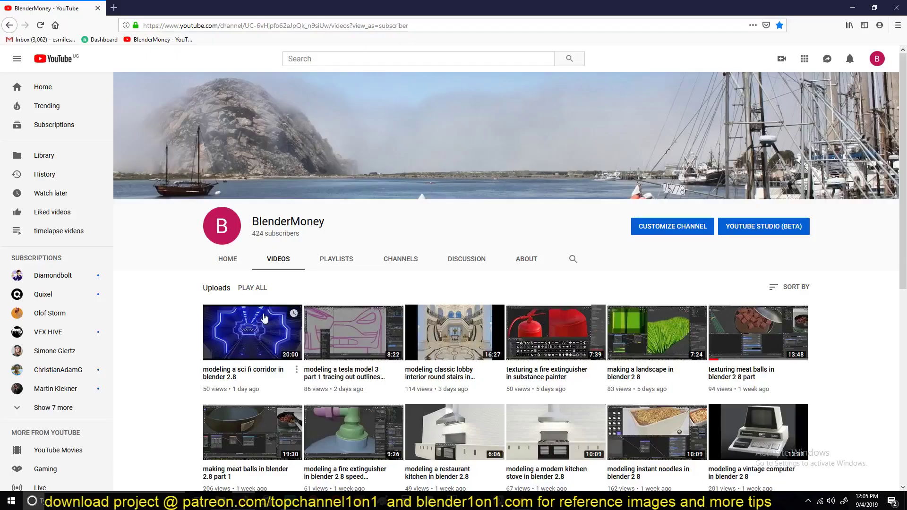